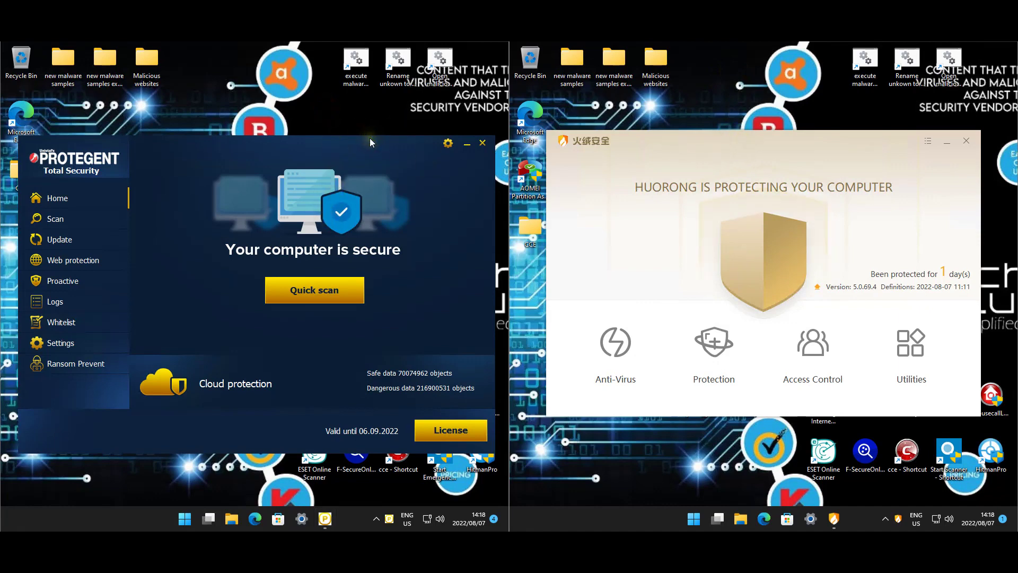
Look through Protegent's web protection categories, application rules, time restriction and keywords, plus its proactive protection and whitelist.
left_click(71, 263)
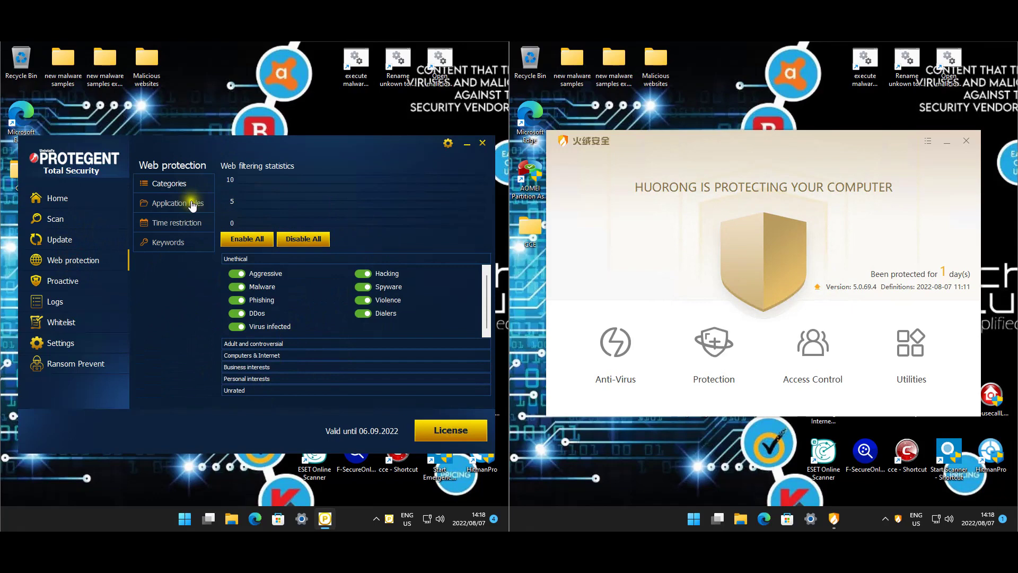
left_click(175, 206)
left_click(176, 222)
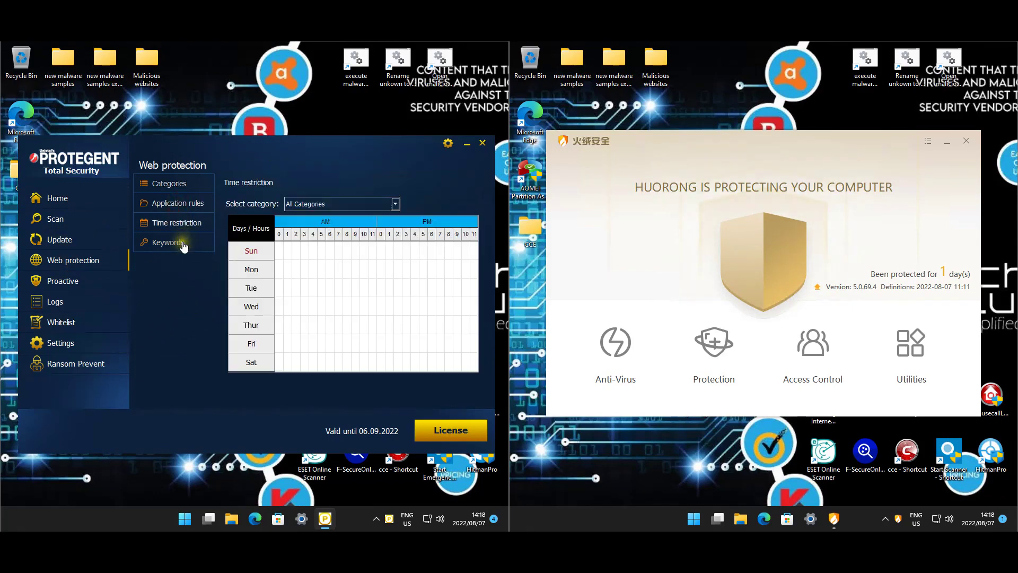
left_click(182, 243)
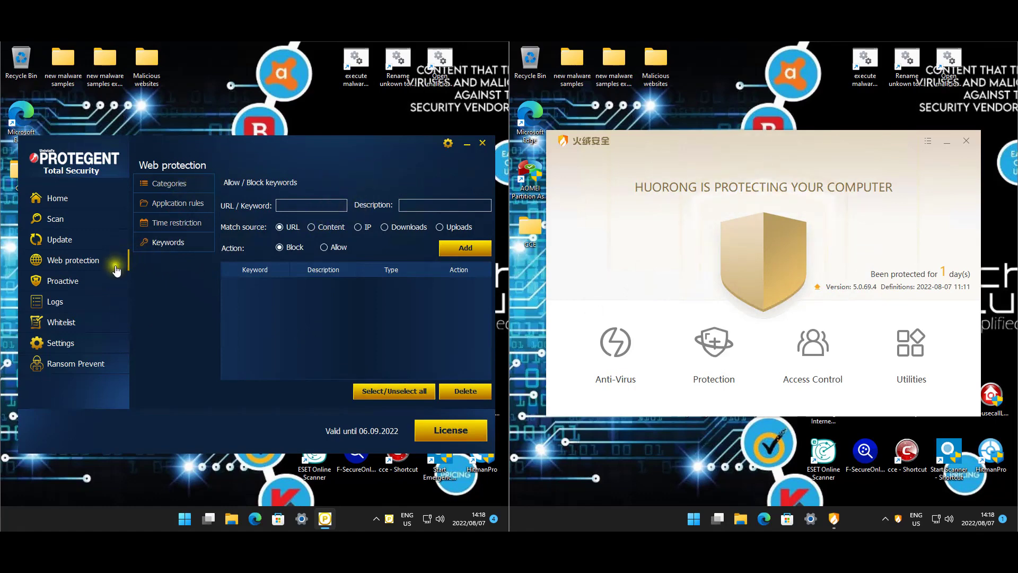
left_click(79, 281)
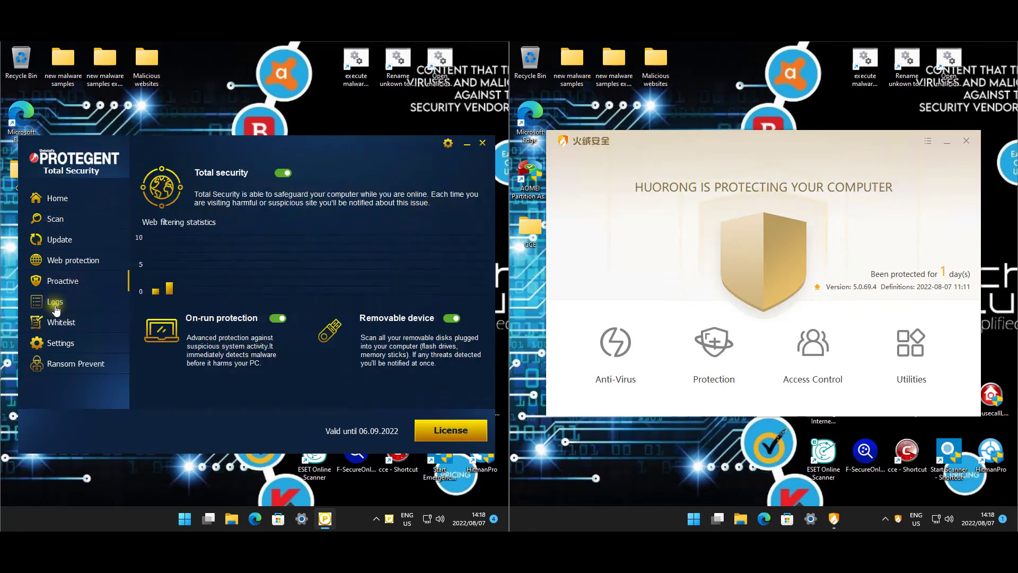
left_click(64, 326)
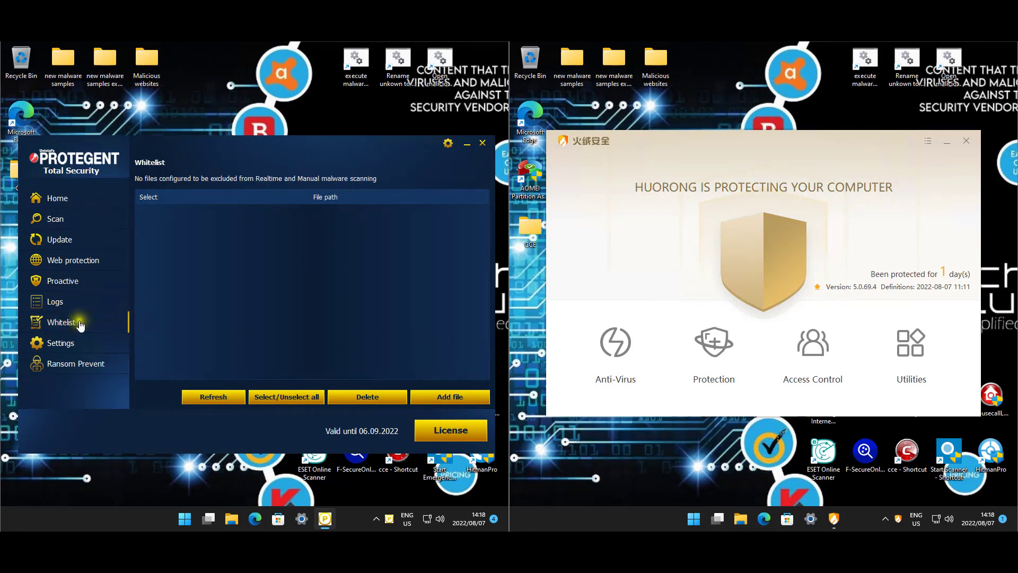
Examine Protegent's settings for protection, scanner, updates, USB, scheduler, logs, notifications, password and license.
left_click(67, 342)
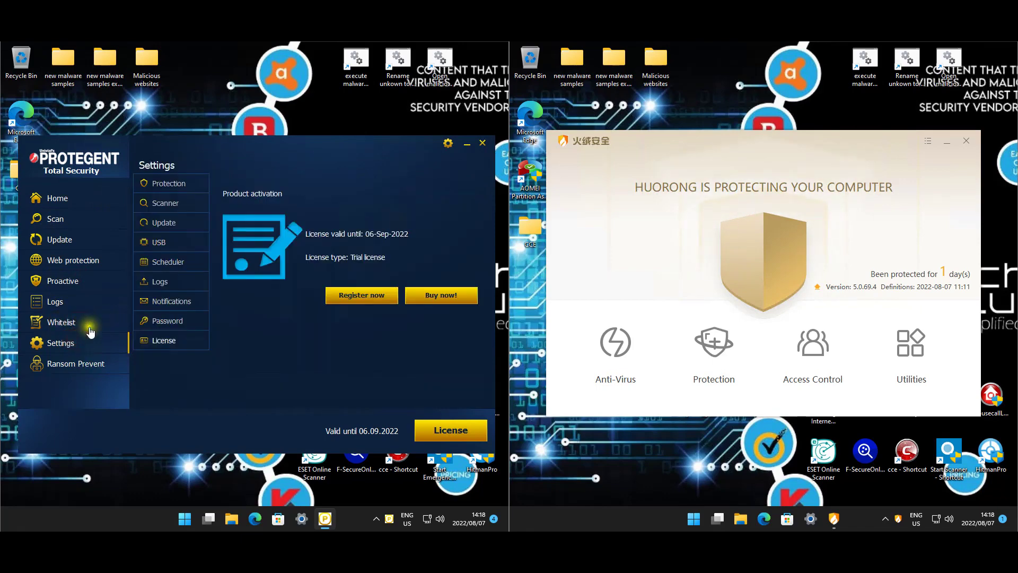
left_click(181, 186)
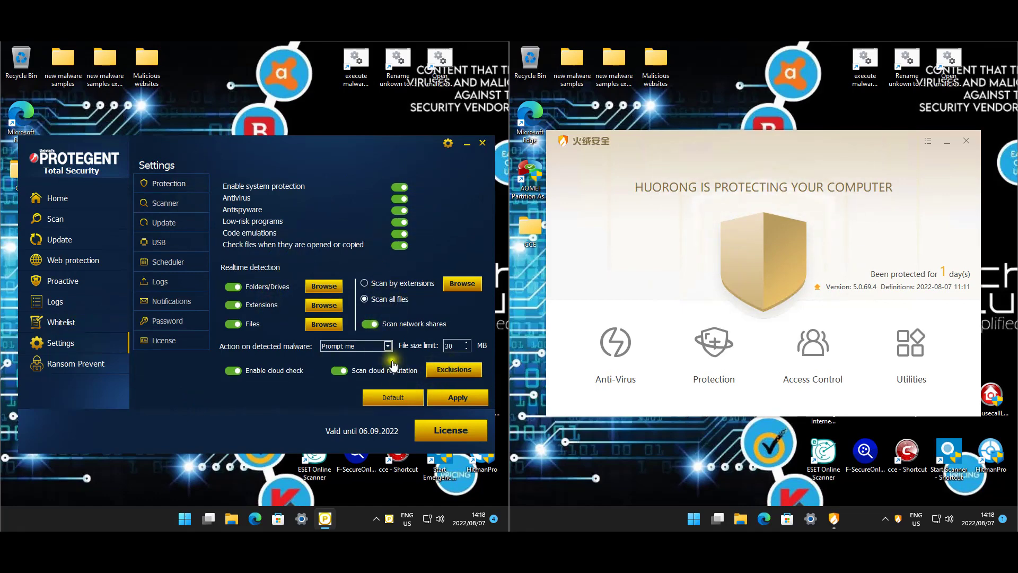
left_click(171, 204)
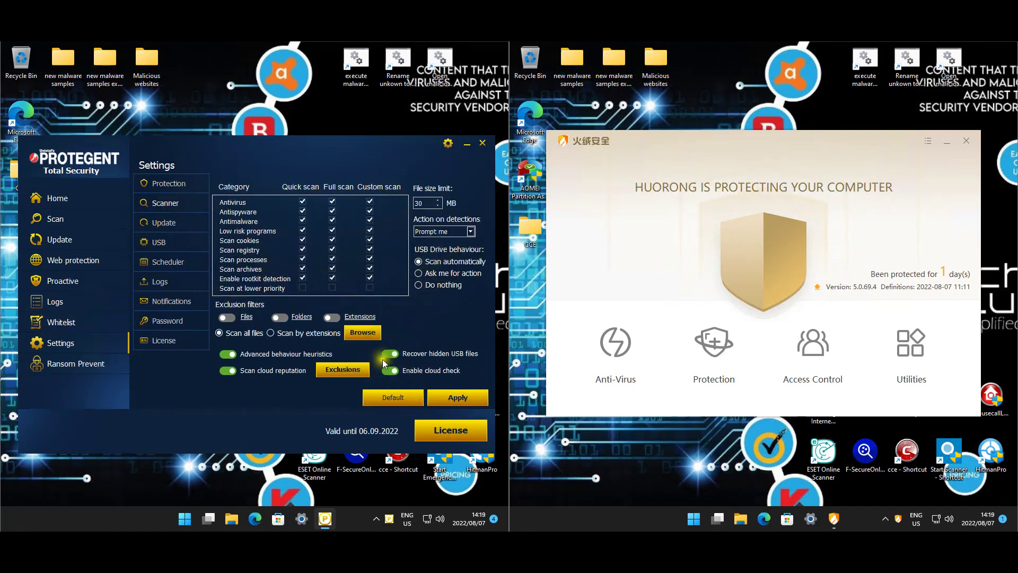
left_click(167, 223)
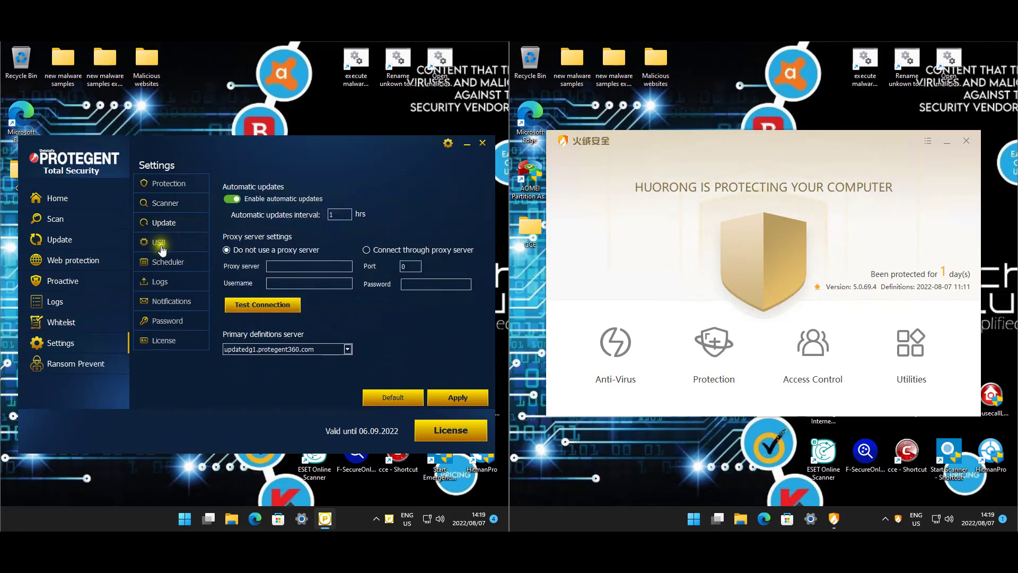
left_click(160, 244)
left_click(174, 263)
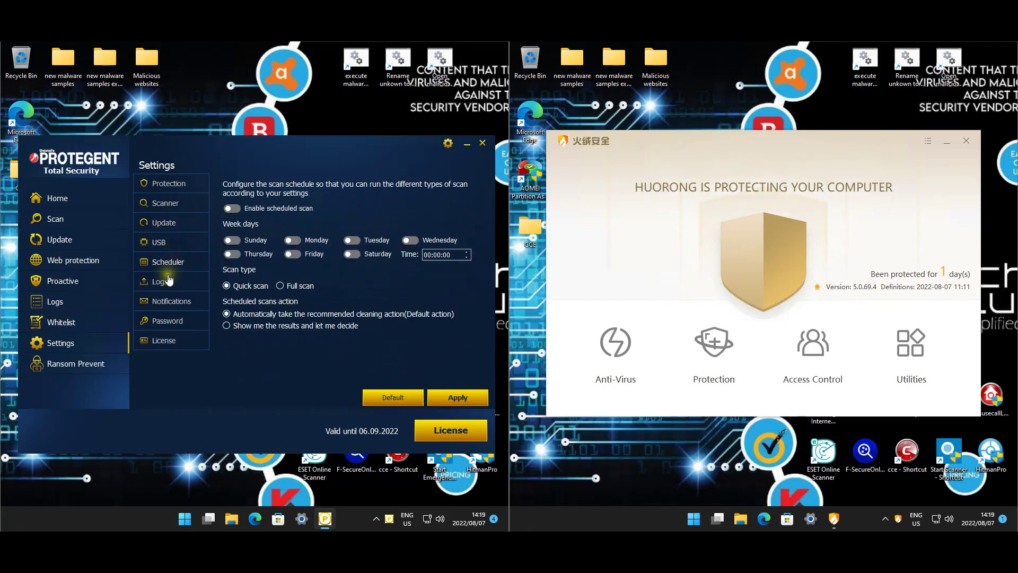
left_click(168, 279)
left_click(169, 300)
left_click(169, 322)
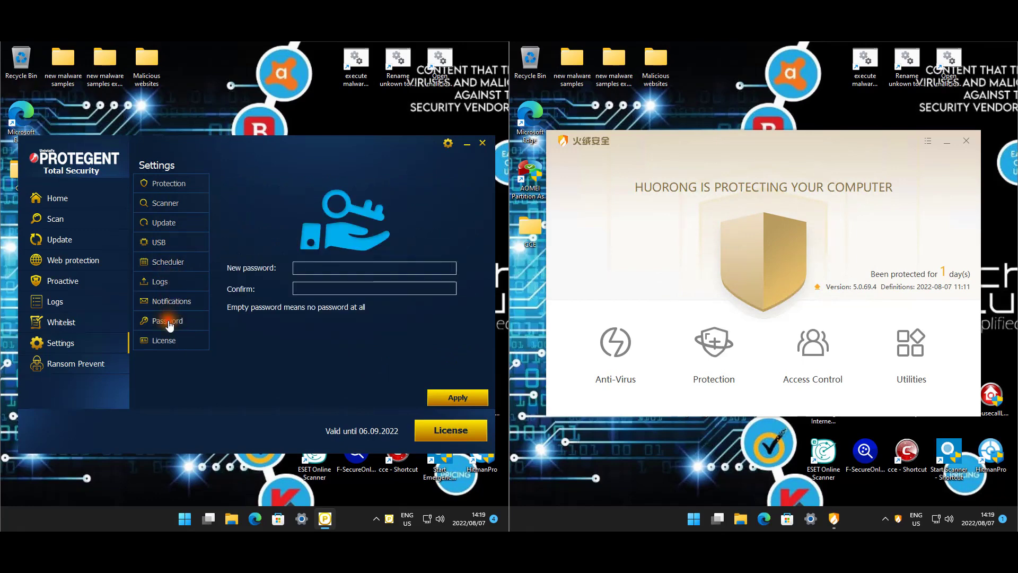
left_click(161, 340)
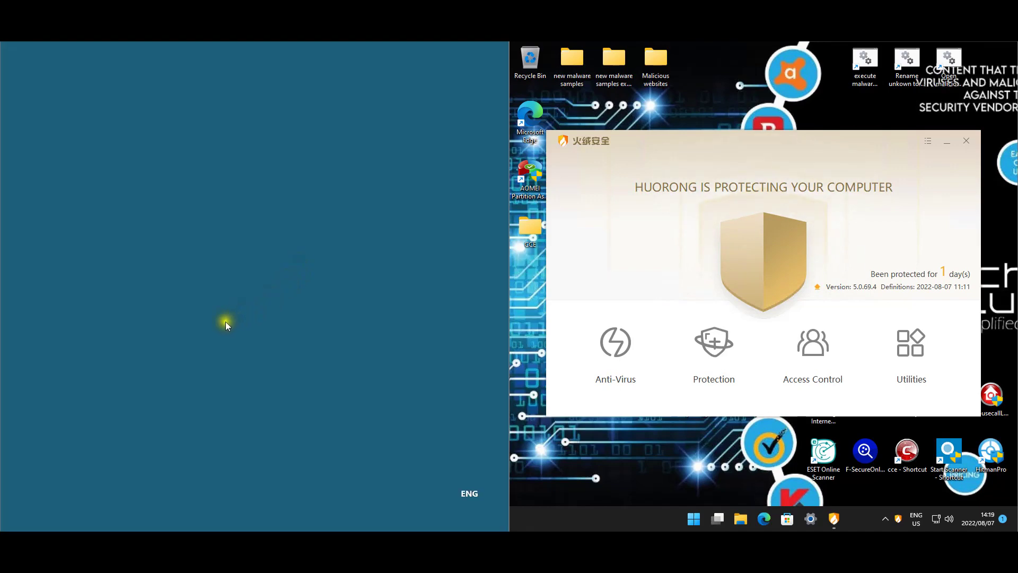
Open Ransom Prevent to review its protected locations and document formats, check for an upgrade, and close it.
left_click(223, 358)
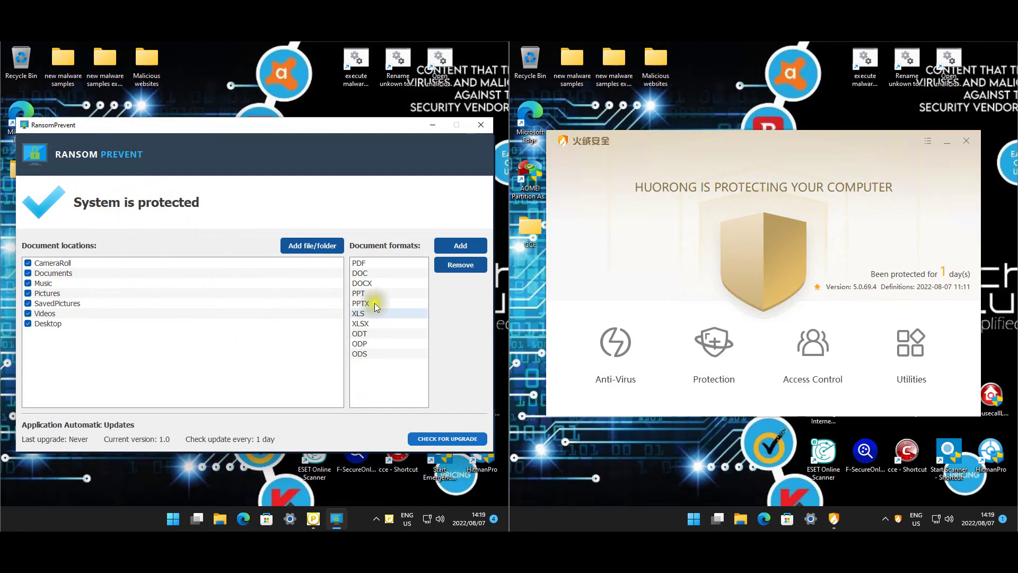
left_click(444, 437)
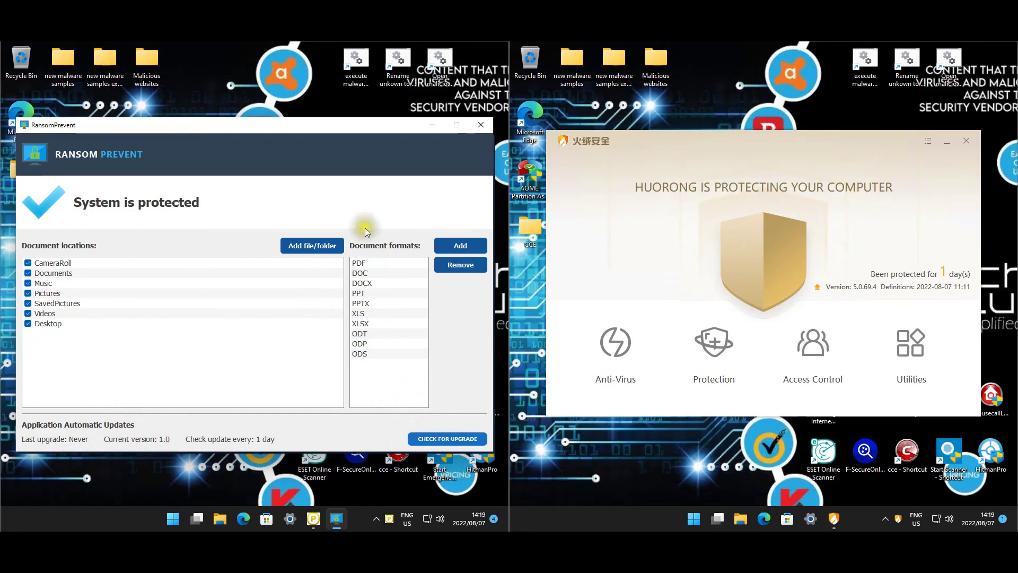
left_click(481, 124)
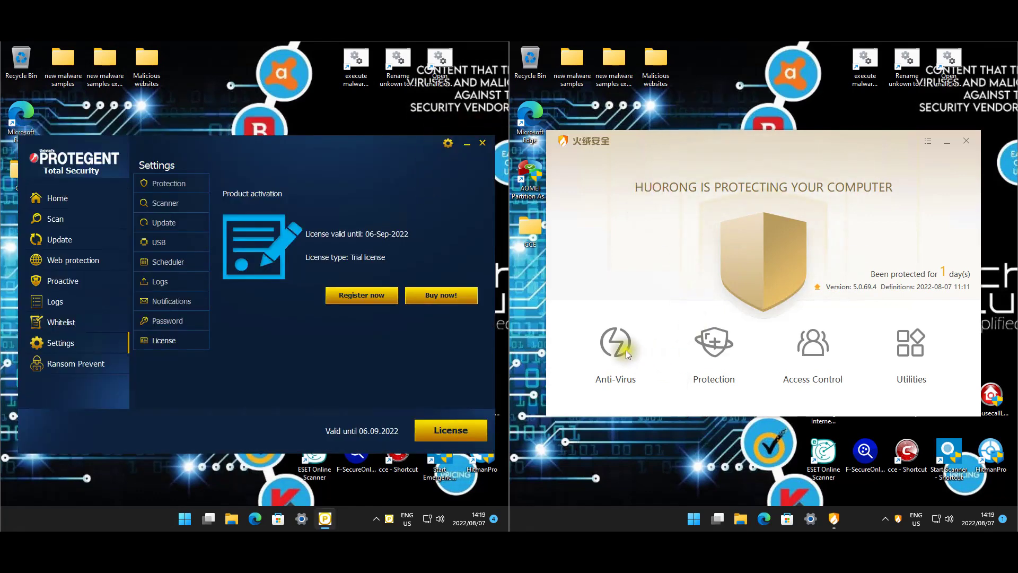
Examine Huorong's real-time file system, behavior-based and USB disk protection settings, including the ransomware trapping details page.
left_click(713, 343)
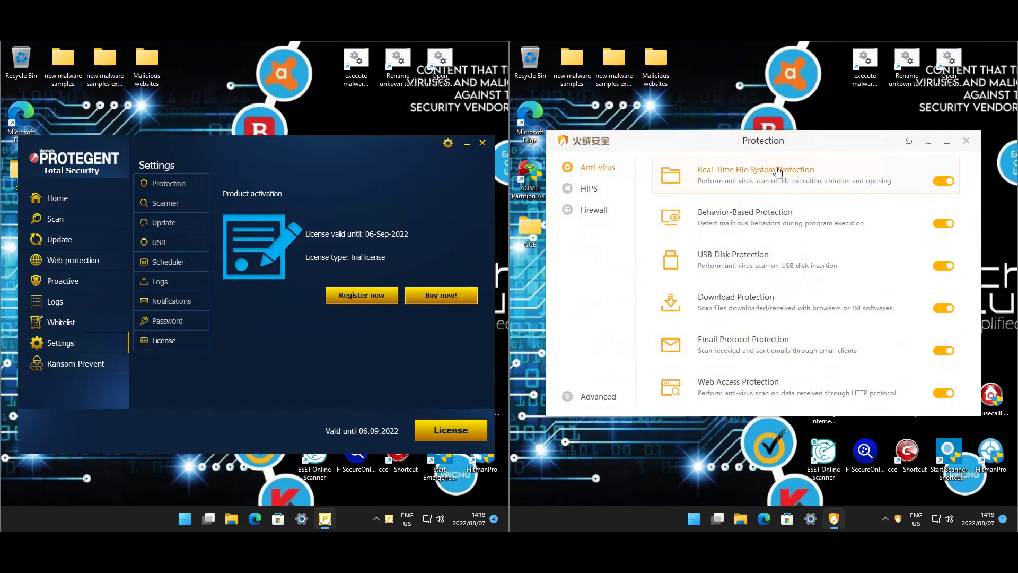
left_click(778, 171)
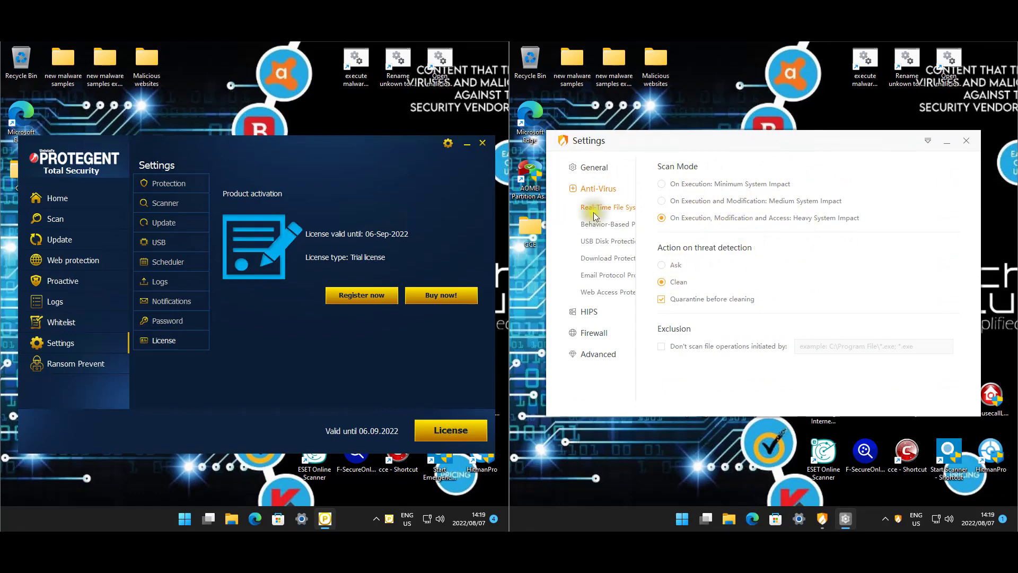
left_click(608, 224)
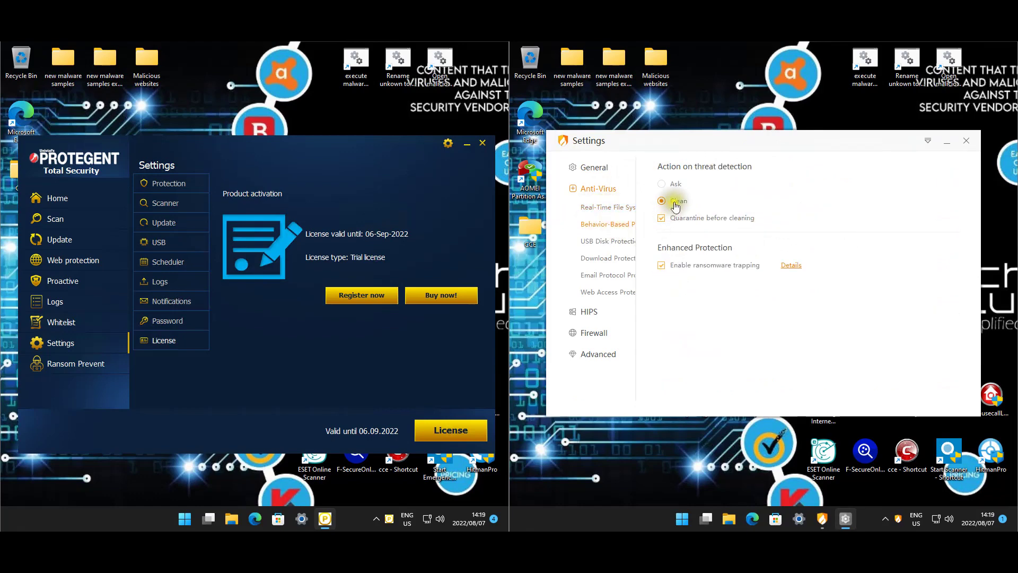
left_click(788, 265)
scroll(603, 247, "up", 2)
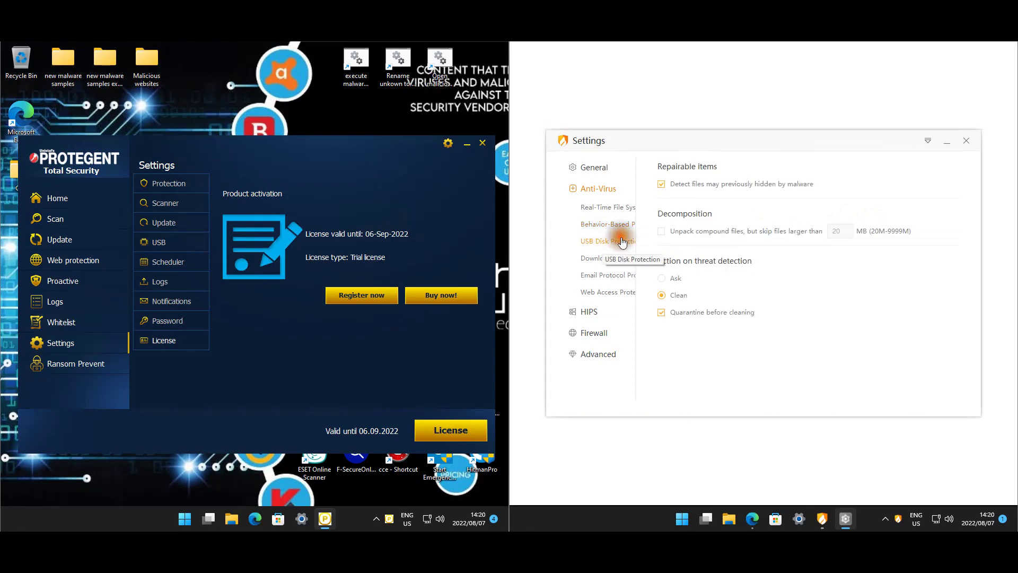
left_click(999, 50)
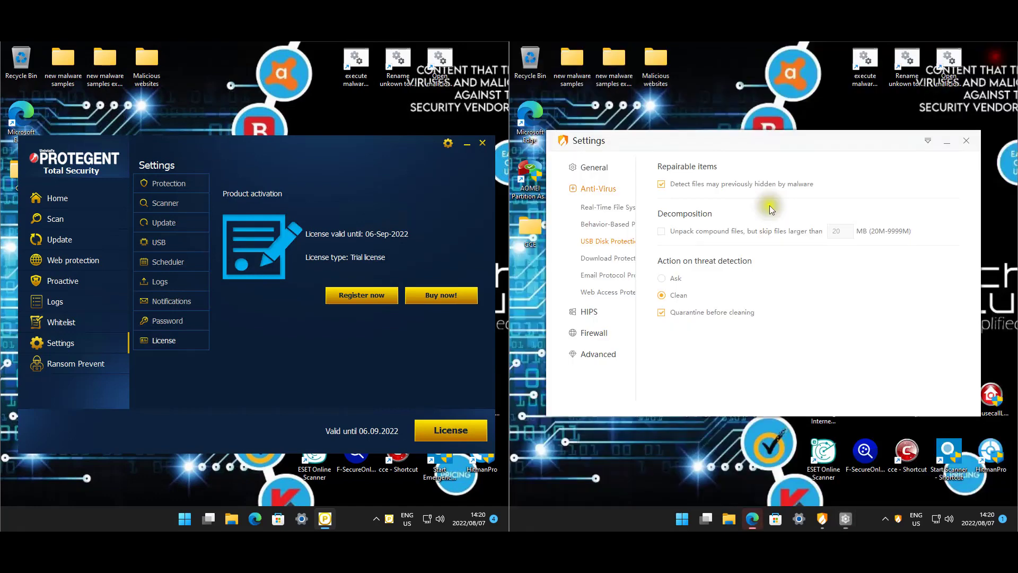
Examine Huorong's download, email protocol and web access protection settings.
left_click(623, 258)
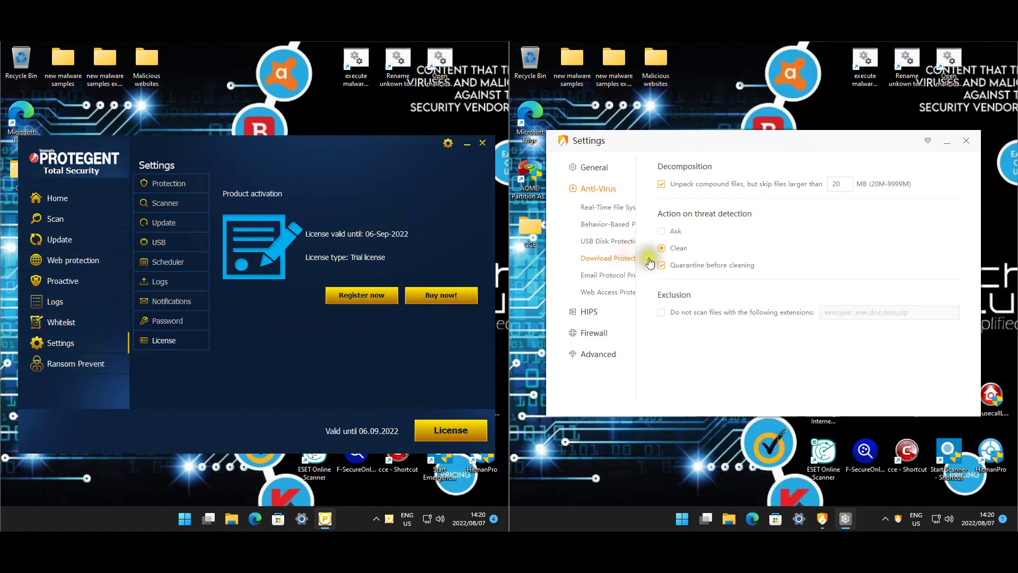
left_click(594, 274)
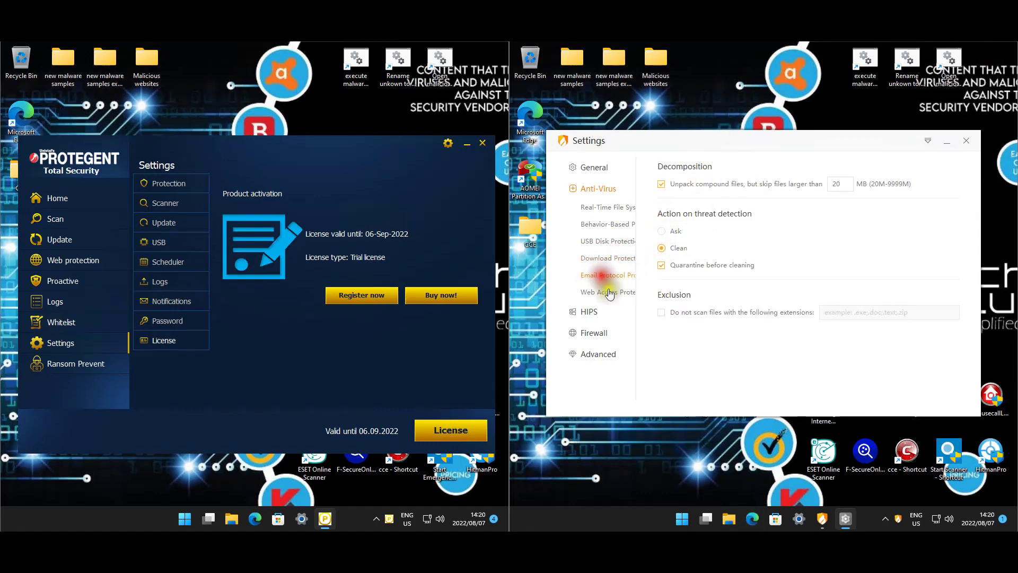
left_click(610, 292)
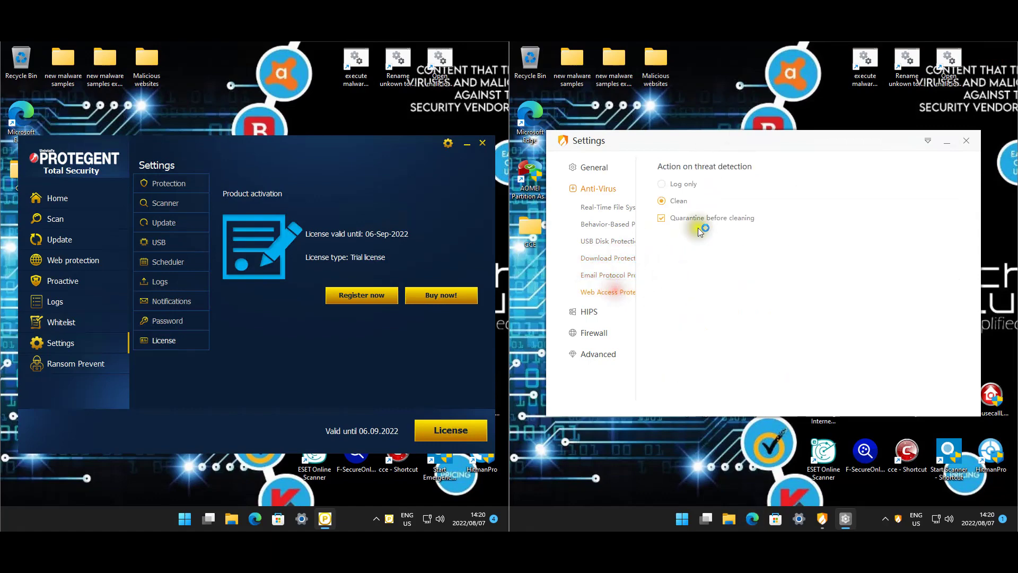
Review the HIPS settings for host and application reinforcement, installation detection, webcam, browser protection and the network access program list.
left_click(587, 313)
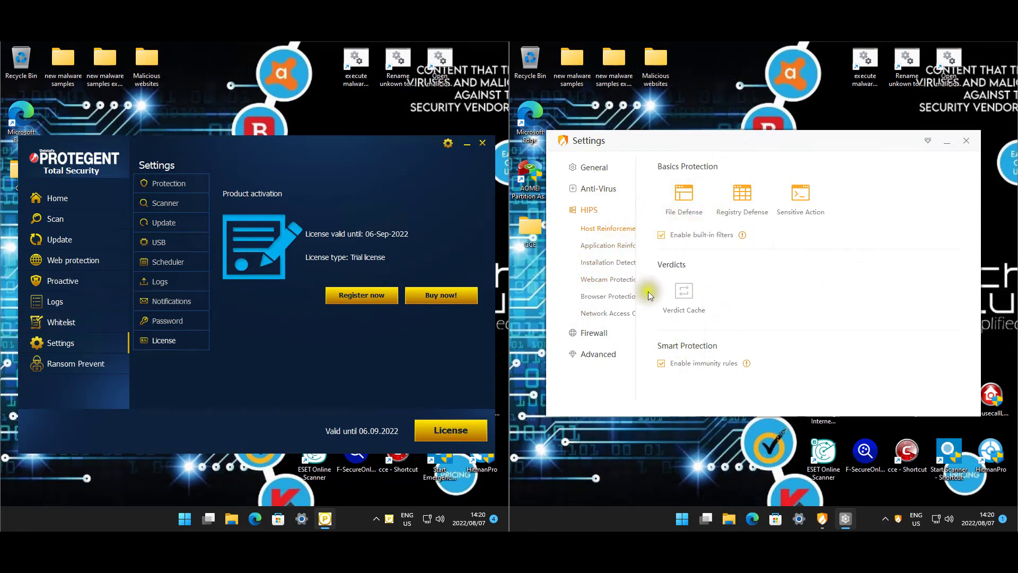
left_click(610, 245)
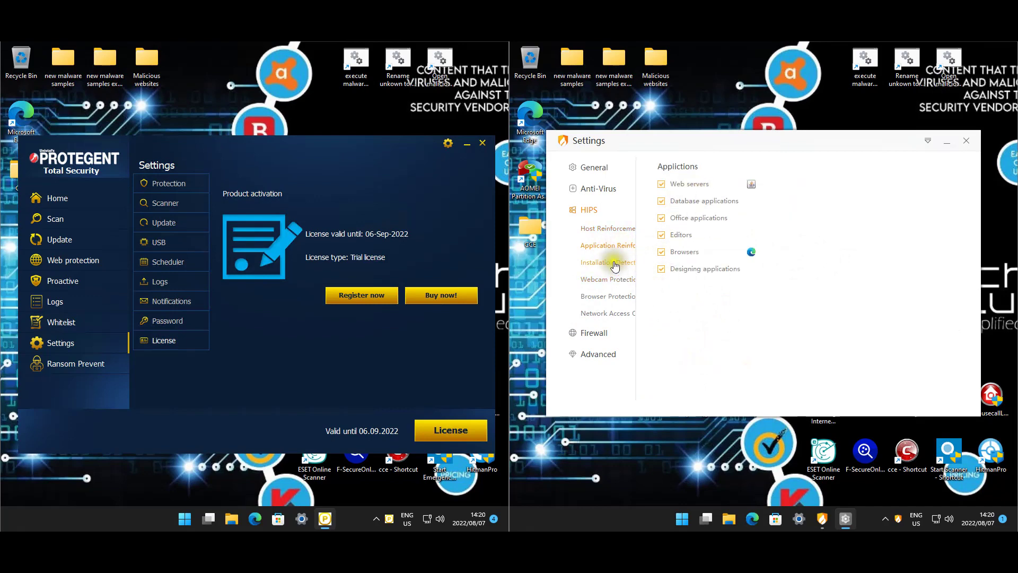
left_click(614, 263)
left_click(618, 282)
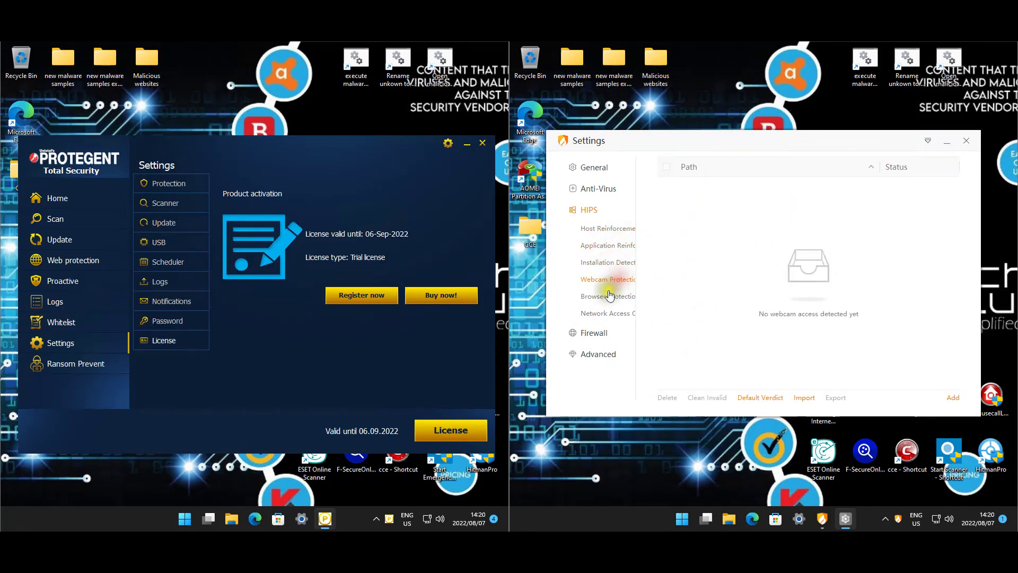
left_click(605, 297)
left_click(603, 315)
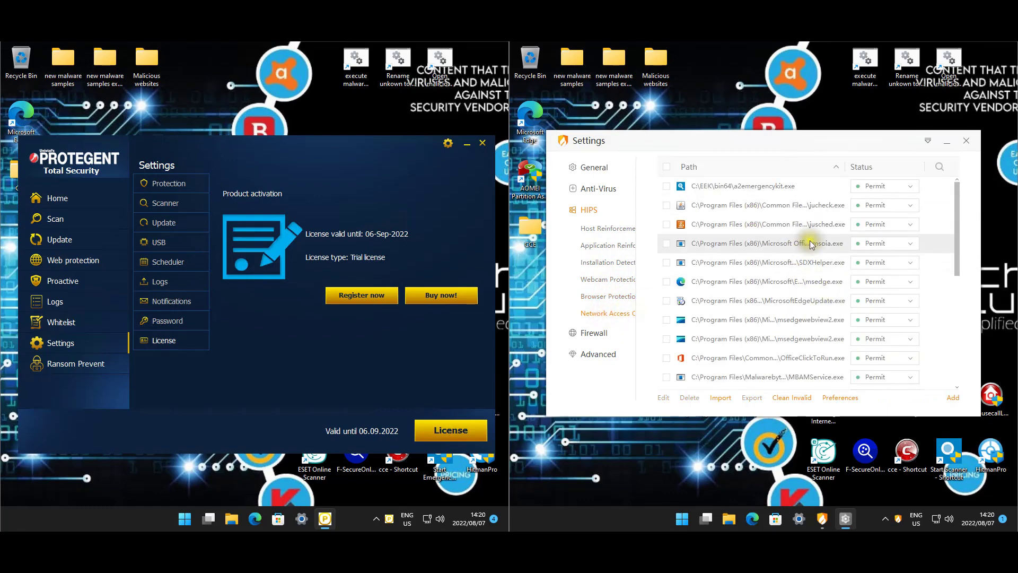
scroll(809, 251, "down", 1)
scroll(806, 265, "down", 7)
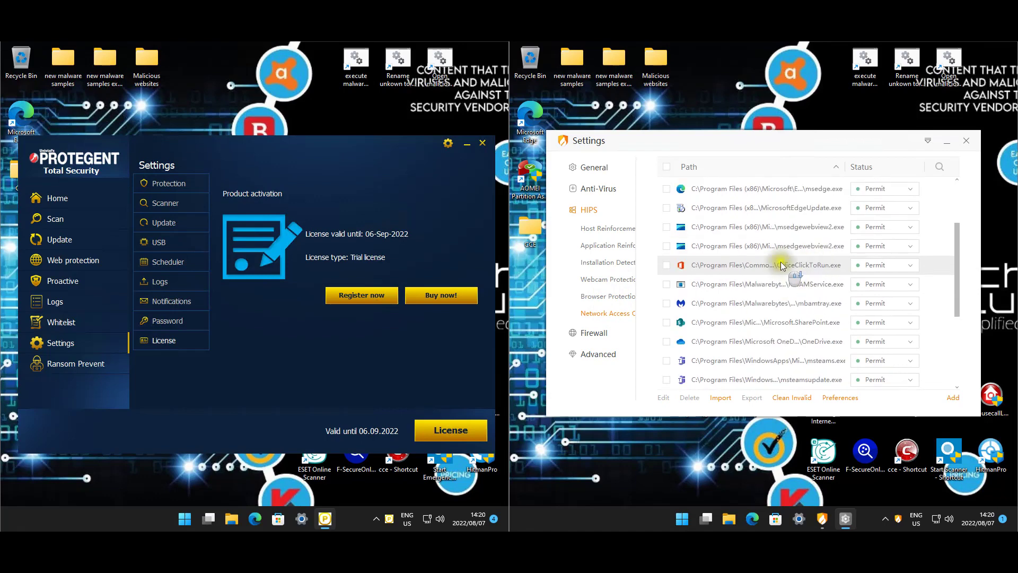
Review the firewall settings for basic protection, lateral movement and its exceptions, remote access protection and malicious websites.
left_click(593, 332)
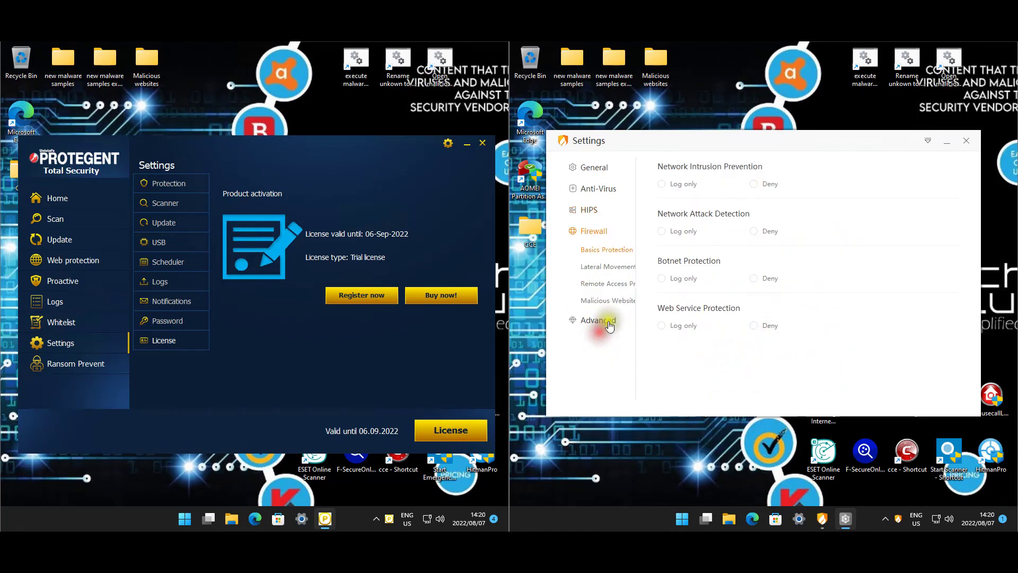
left_click(608, 267)
left_click(781, 166)
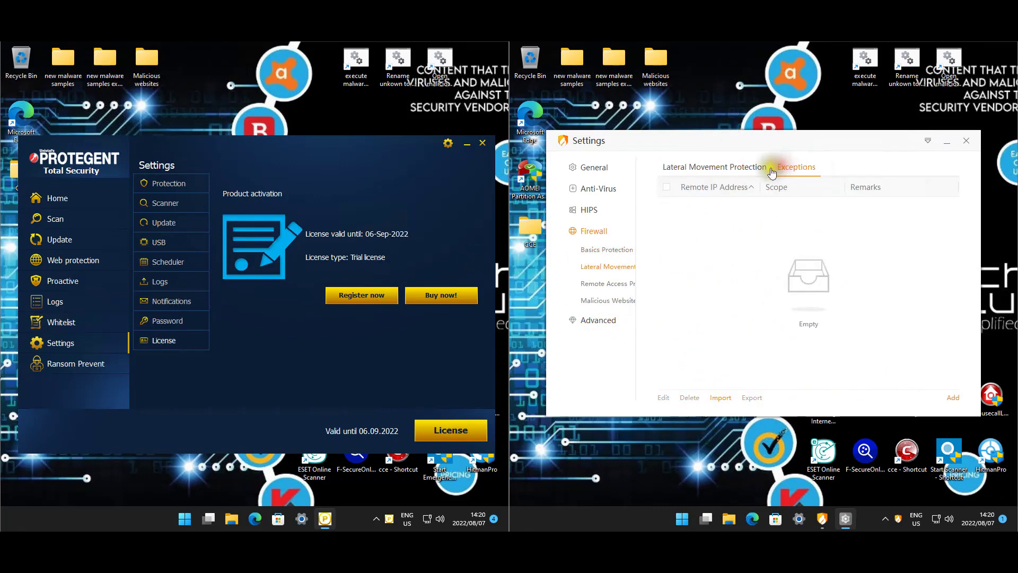
left_click(745, 166)
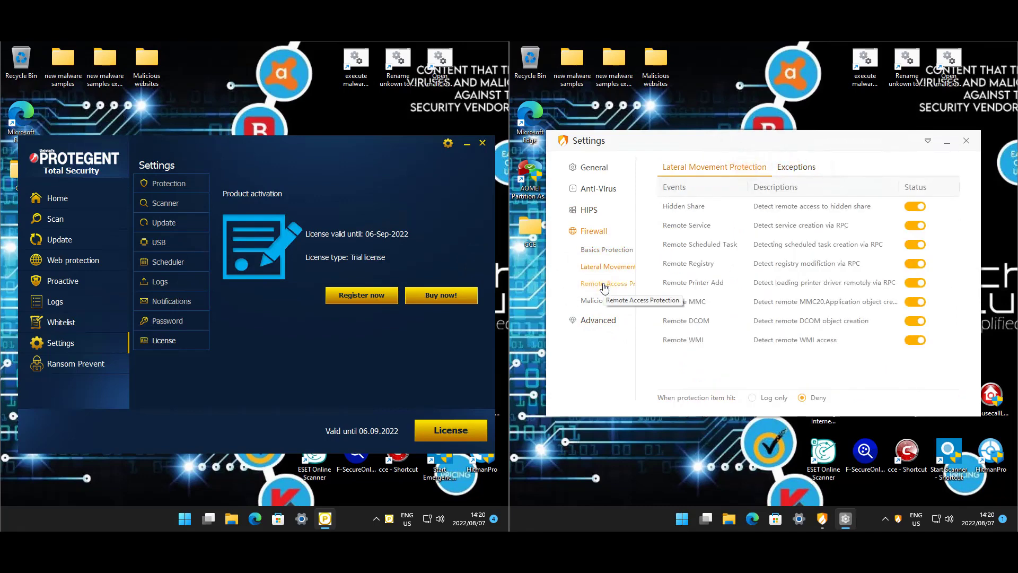
left_click(604, 286)
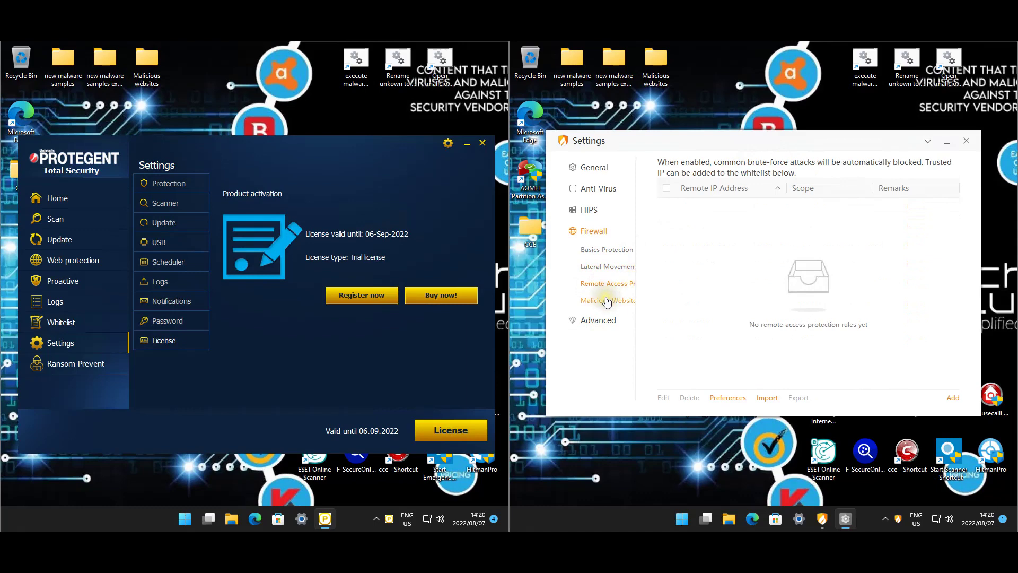
left_click(608, 300)
Check the advanced custom rules, IP blacklist and IP firewall, and return to the HIPS host reinforcement settings.
left_click(610, 321)
left_click(609, 289)
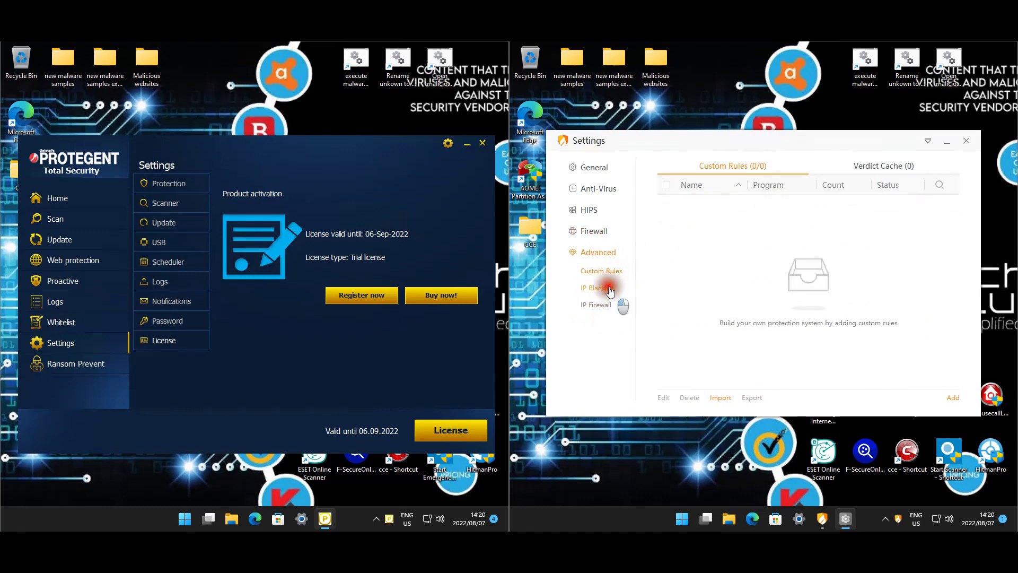
left_click(599, 304)
left_click(590, 210)
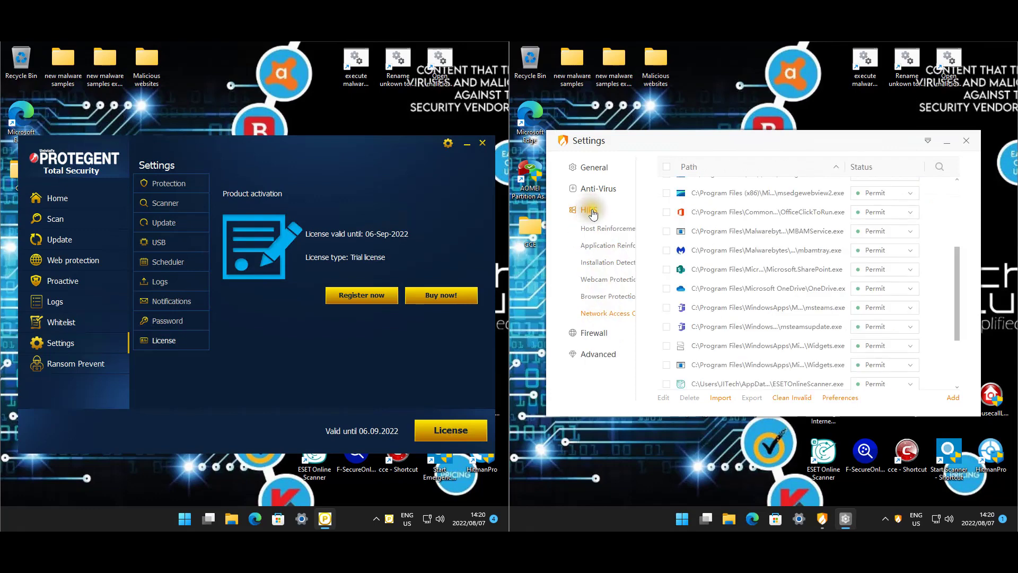
left_click(610, 228)
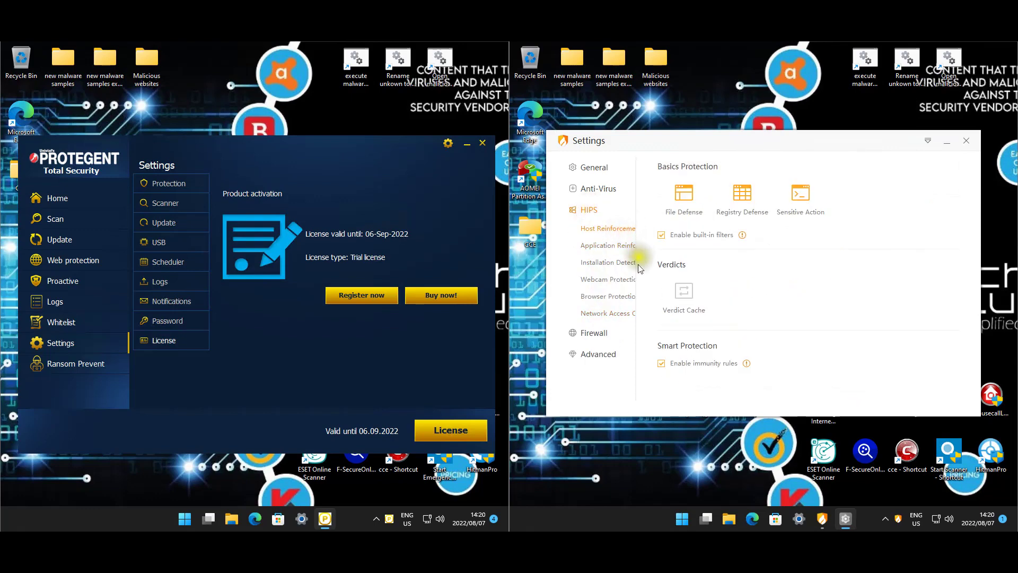
Review Huorong's Host Reinforcement rules for file defense, registry defense and sensitive actions.
left_click(687, 195)
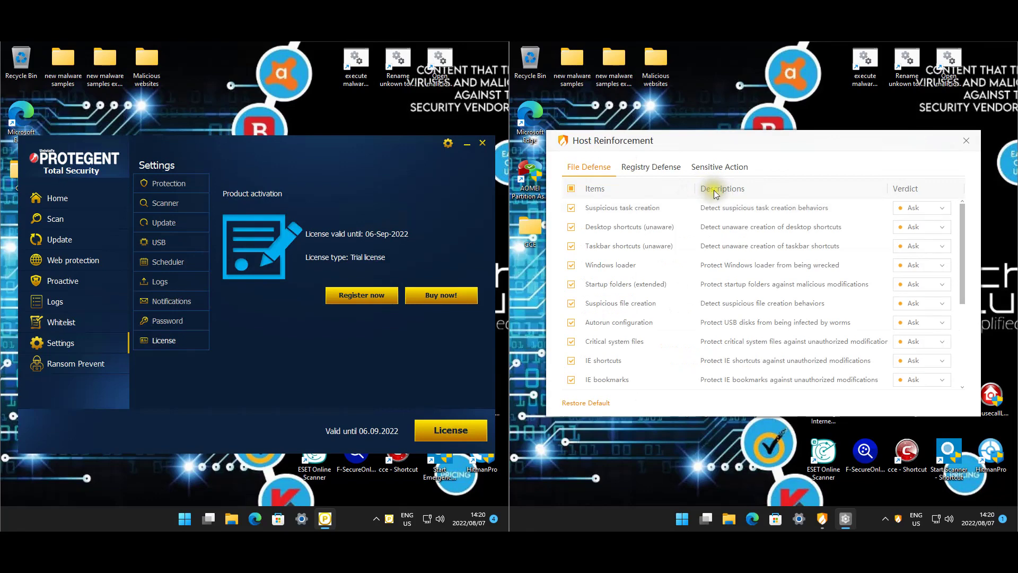
left_click(963, 339)
left_click_drag(963, 339, 965, 190)
left_click(643, 170)
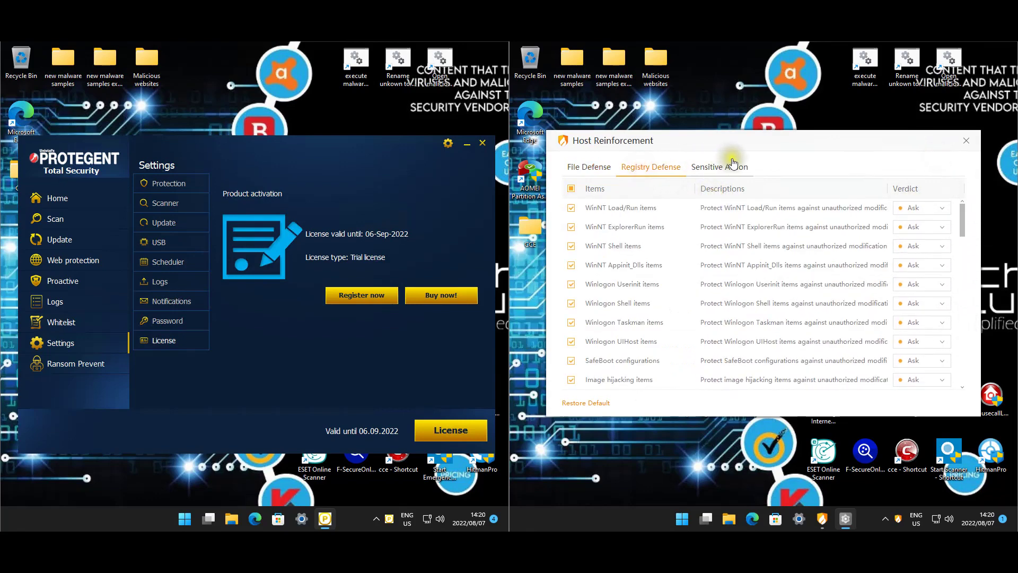
left_click(730, 168)
left_click_drag(968, 213, 971, 374)
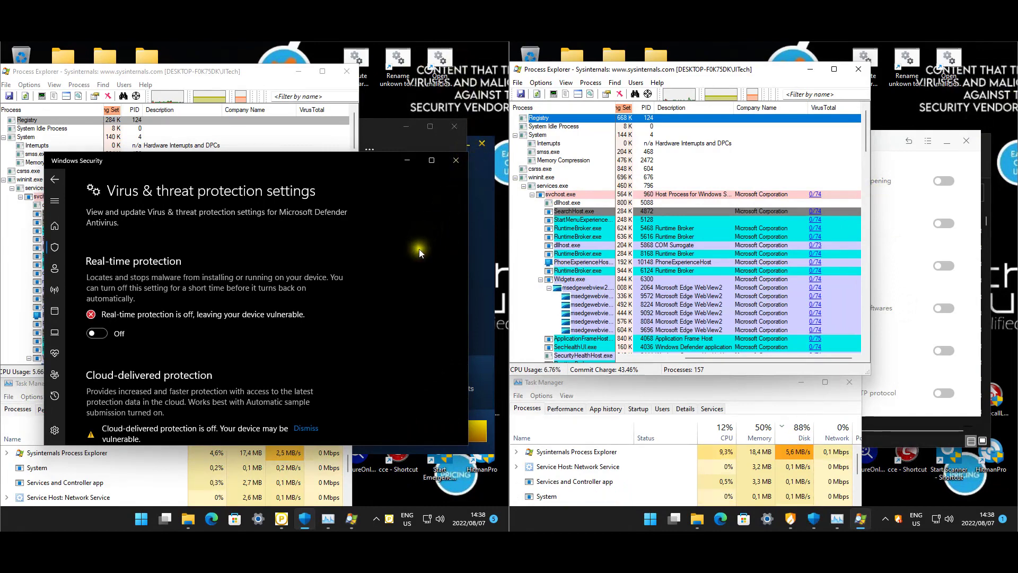
Start a Huorong update and a Protegent database update, check Protegent for an application upgrade, and allow the Huorong Update Application.
left_click(879, 398)
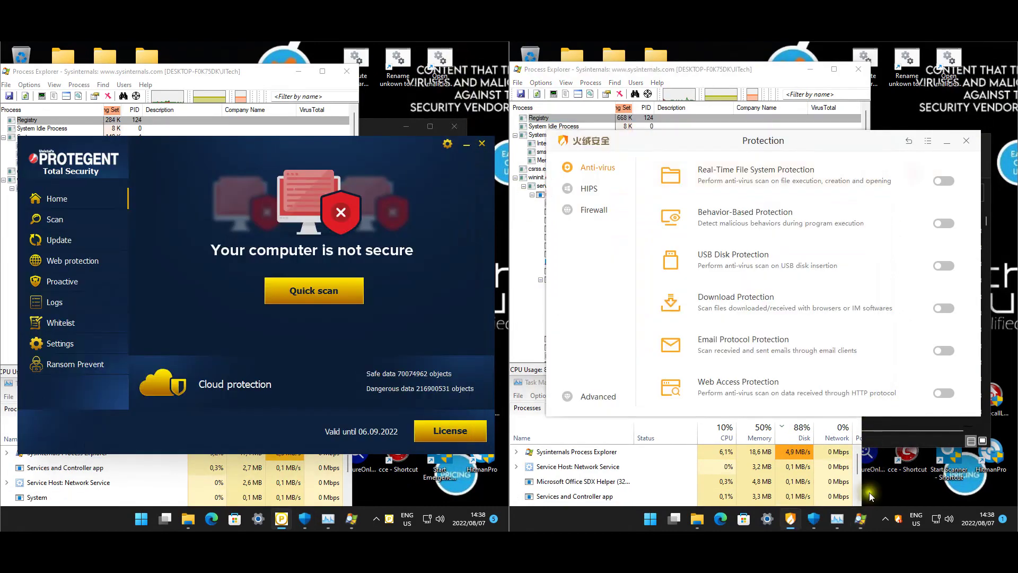
right_click(898, 518)
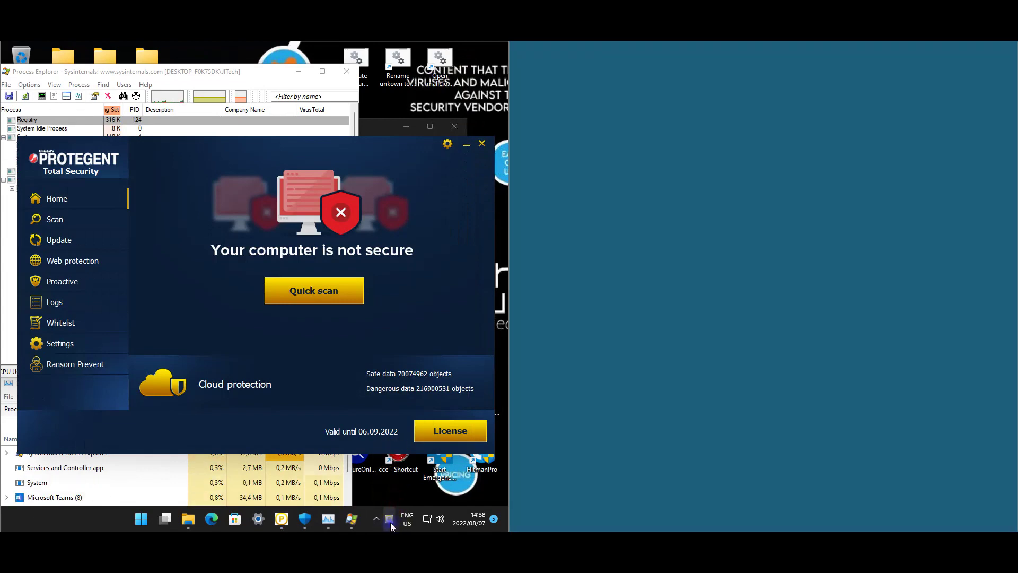
right_click(390, 523)
left_click(413, 467)
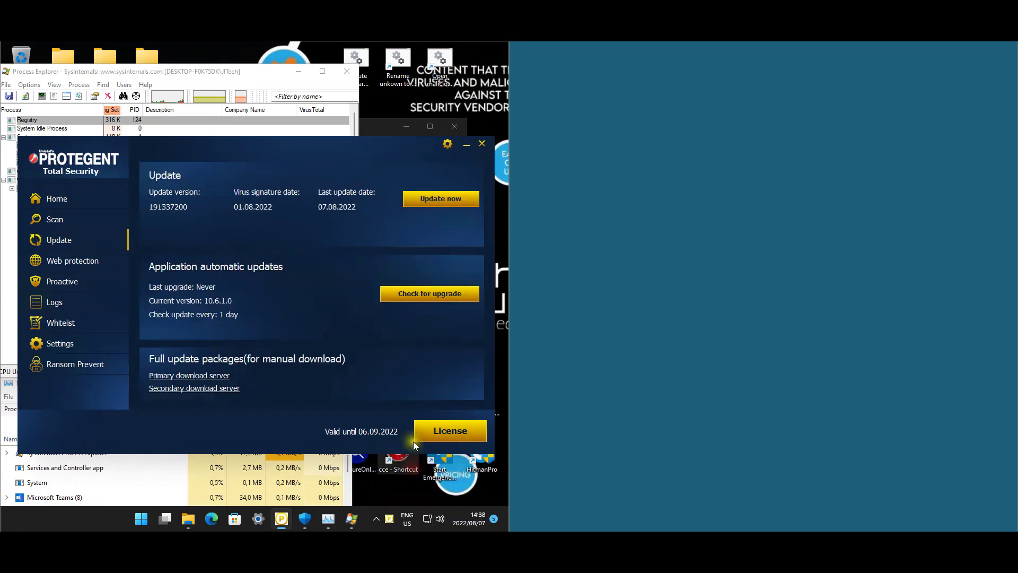
left_click(414, 285)
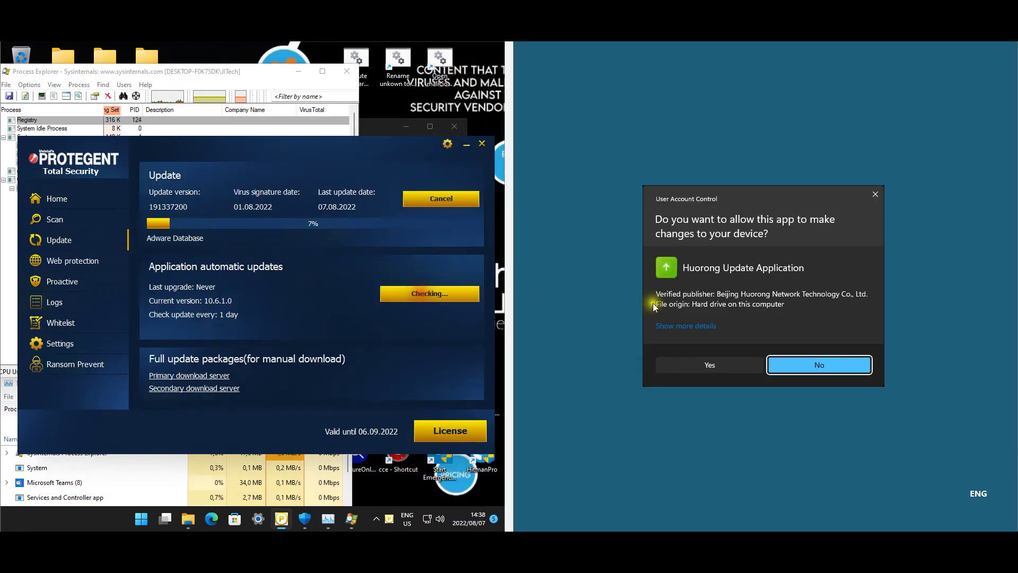
left_click(734, 366)
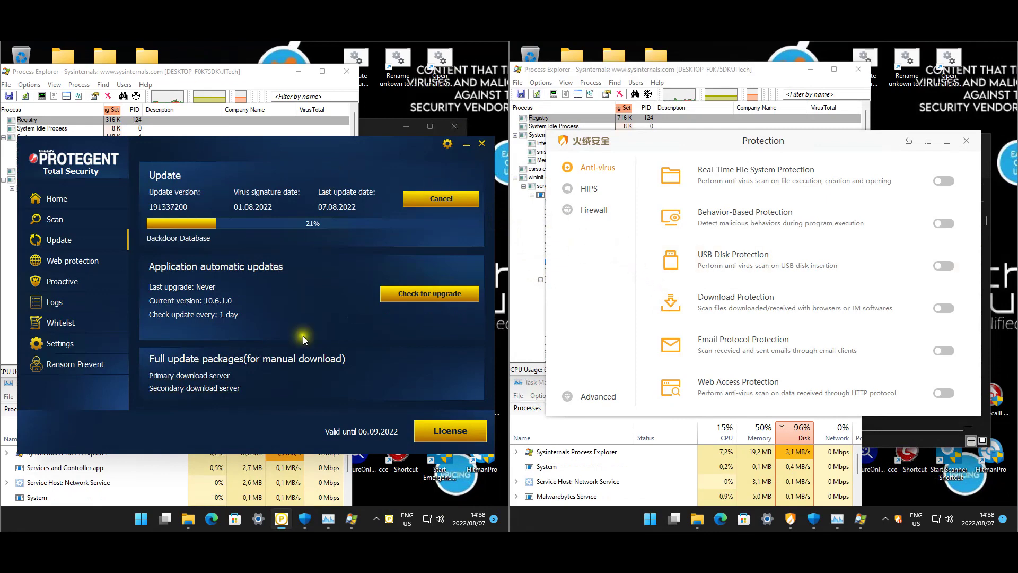
Inspect the "new malware samples extracted" folder on both desktops and close both folder windows.
left_click(189, 517)
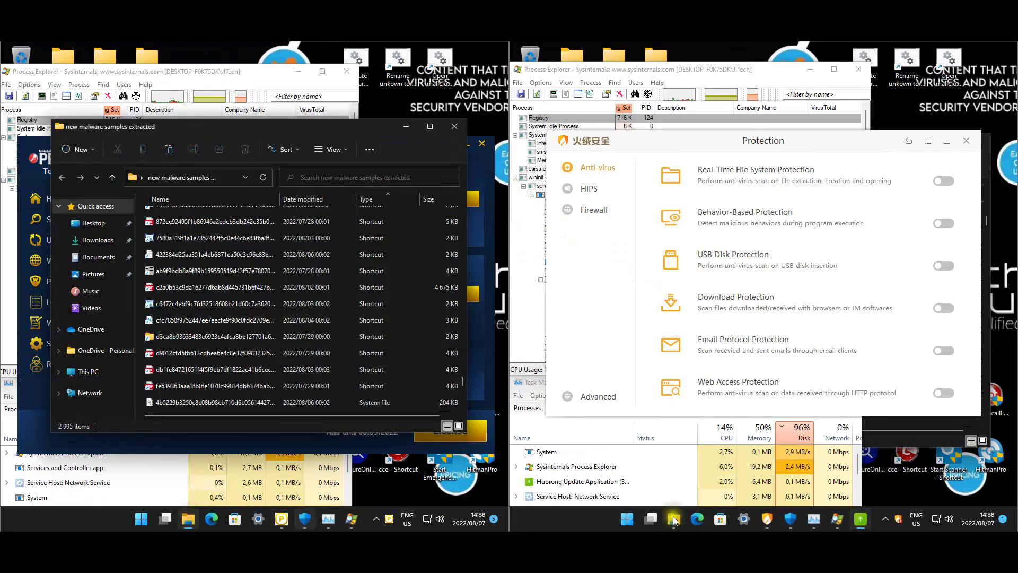
left_click(674, 517)
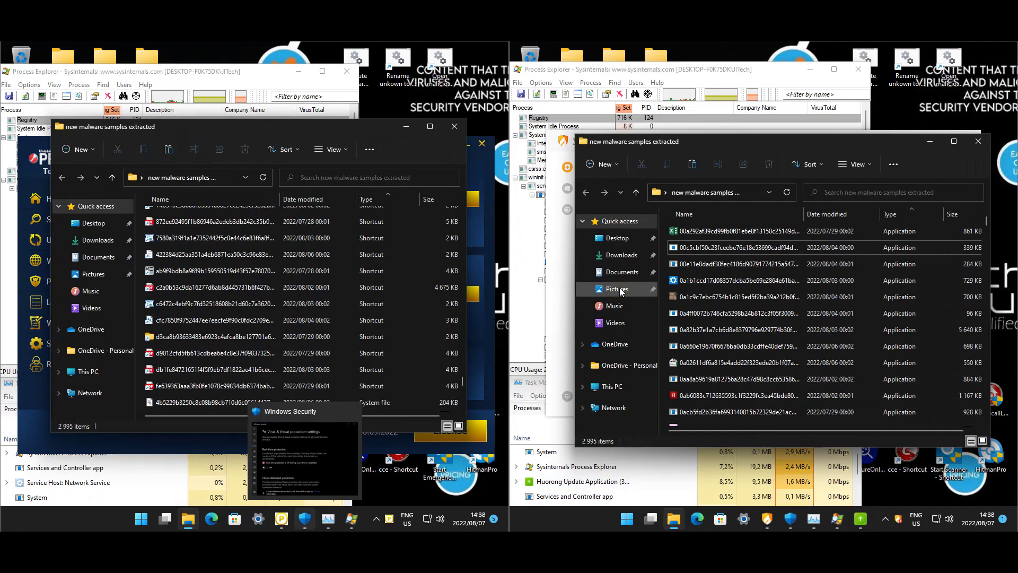
left_click(451, 253)
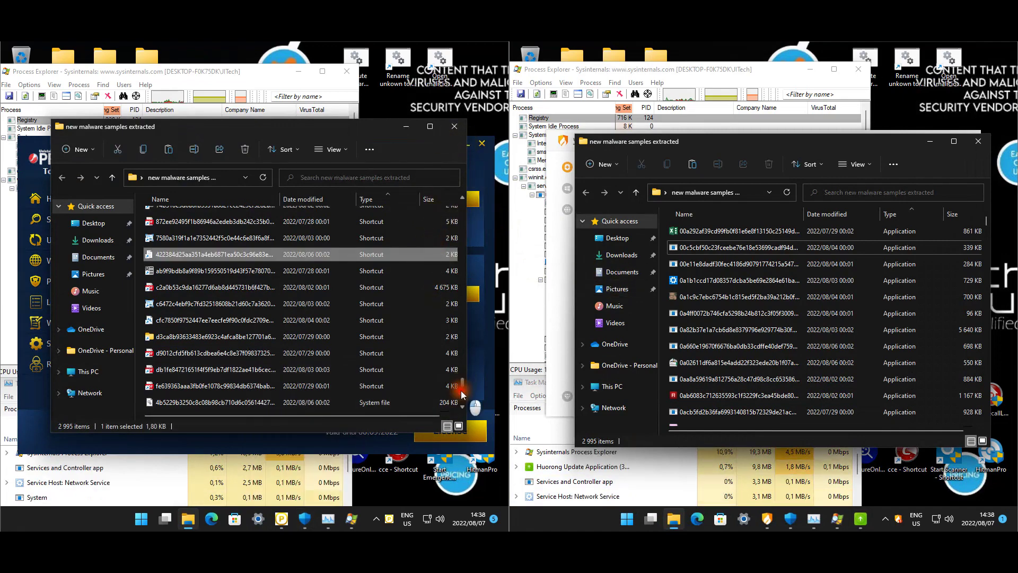
scroll(459, 372, "down", 5)
left_click_drag(458, 286, 459, 229)
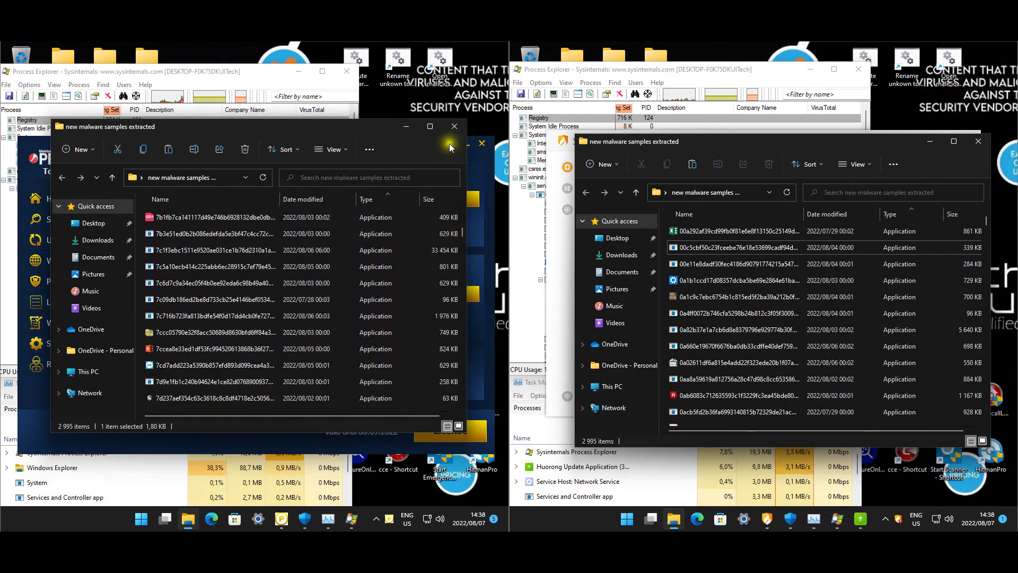
left_click(454, 127)
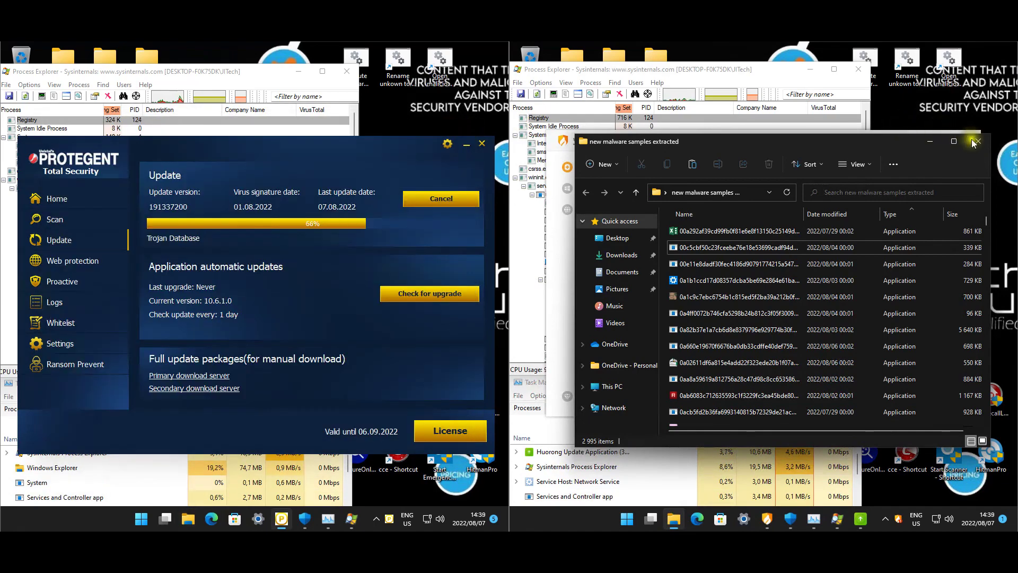
left_click(978, 141)
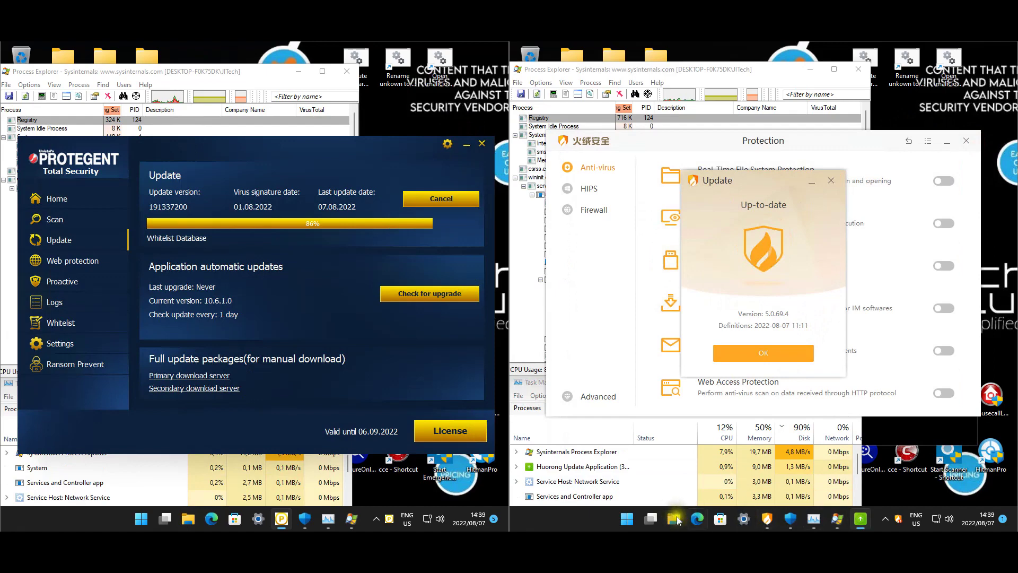
Dismiss Huorong's update window and enable its web access, email protocol, download, USB disk, behavior-based and real-time file system protection.
left_click(789, 360)
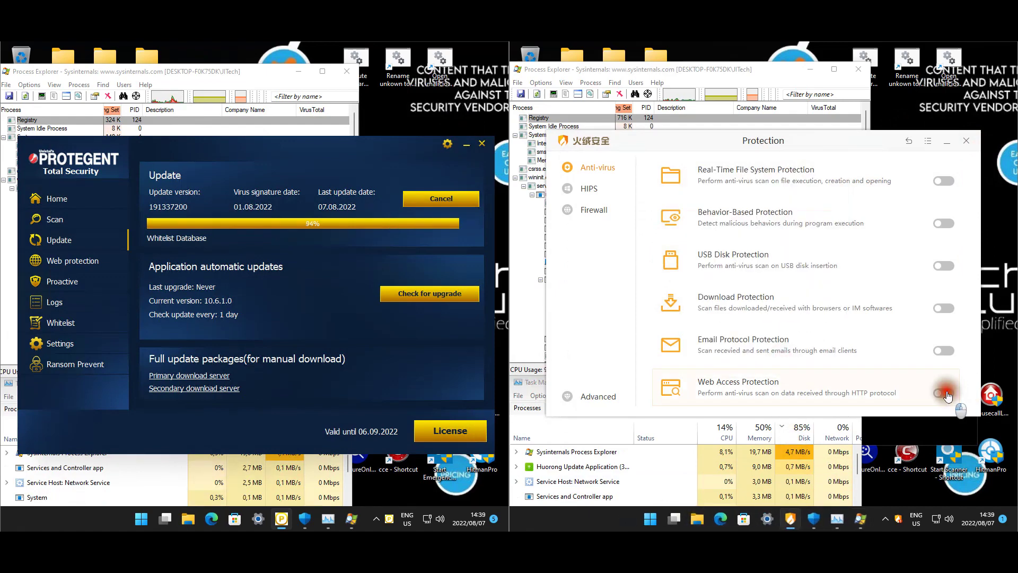
left_click(950, 353)
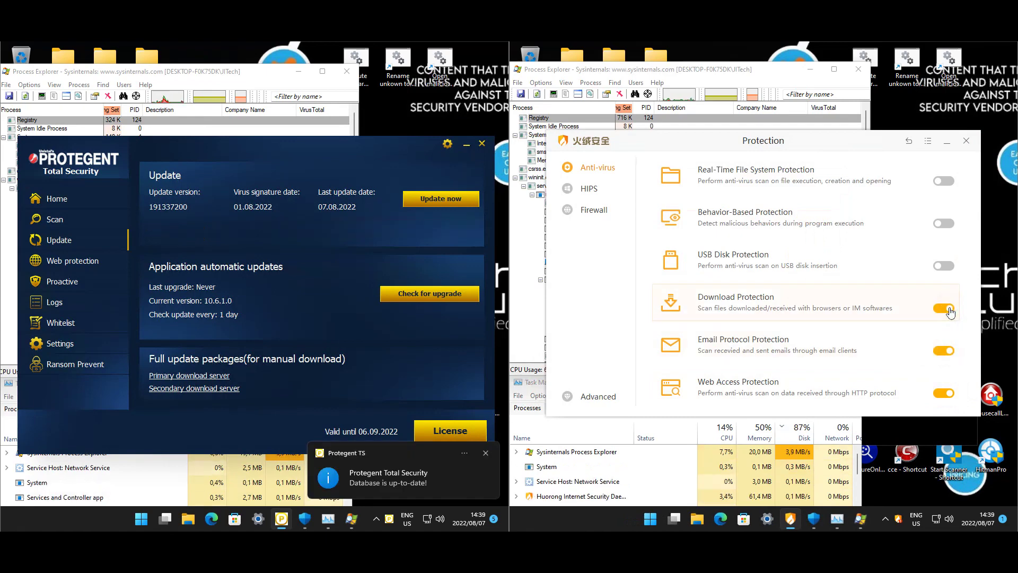
left_click(947, 268)
left_click(947, 224)
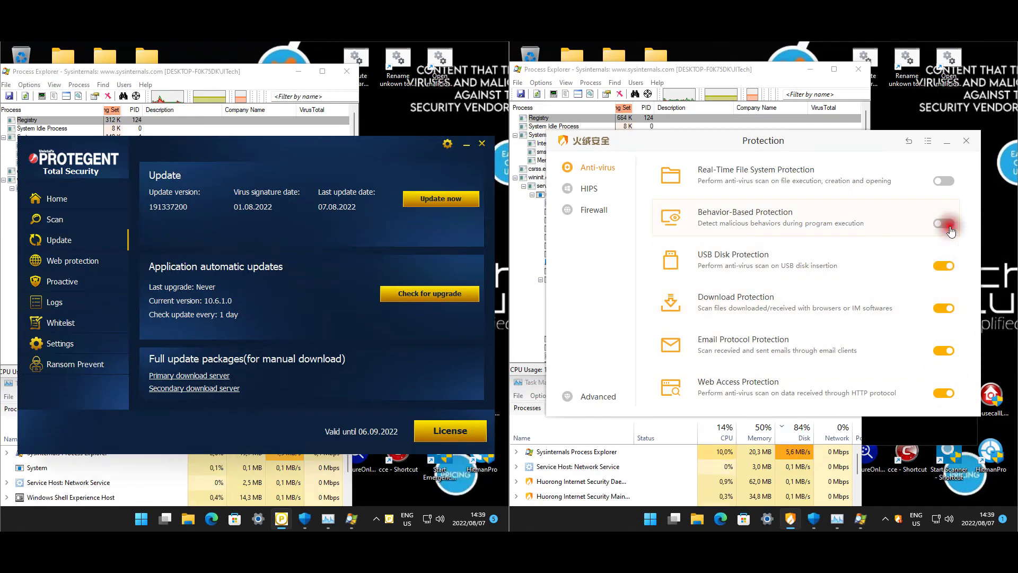
left_click(942, 183)
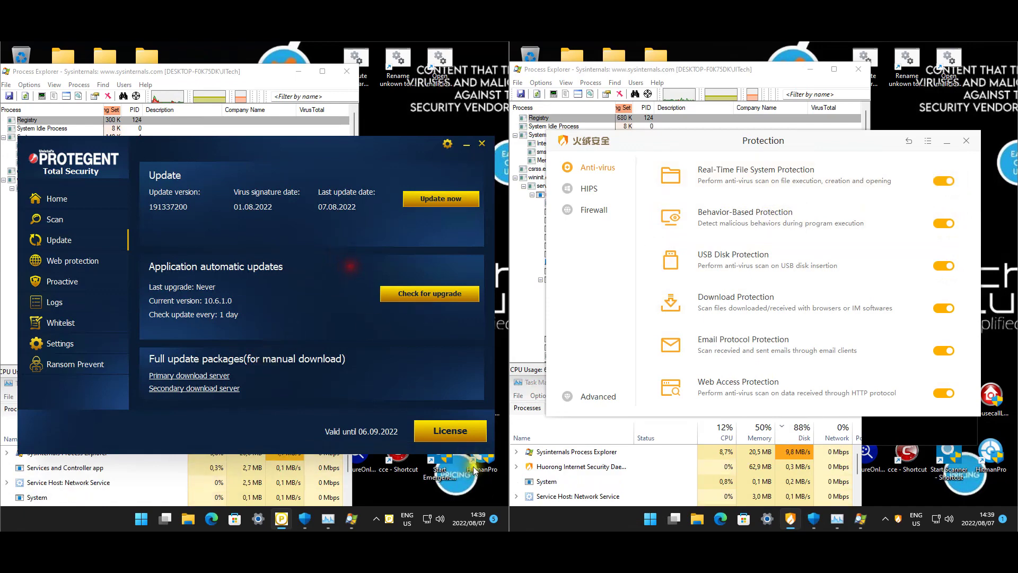
Enable Protegent's firewall and real-time protection, and reopen Huorong at its home screen.
right_click(388, 518)
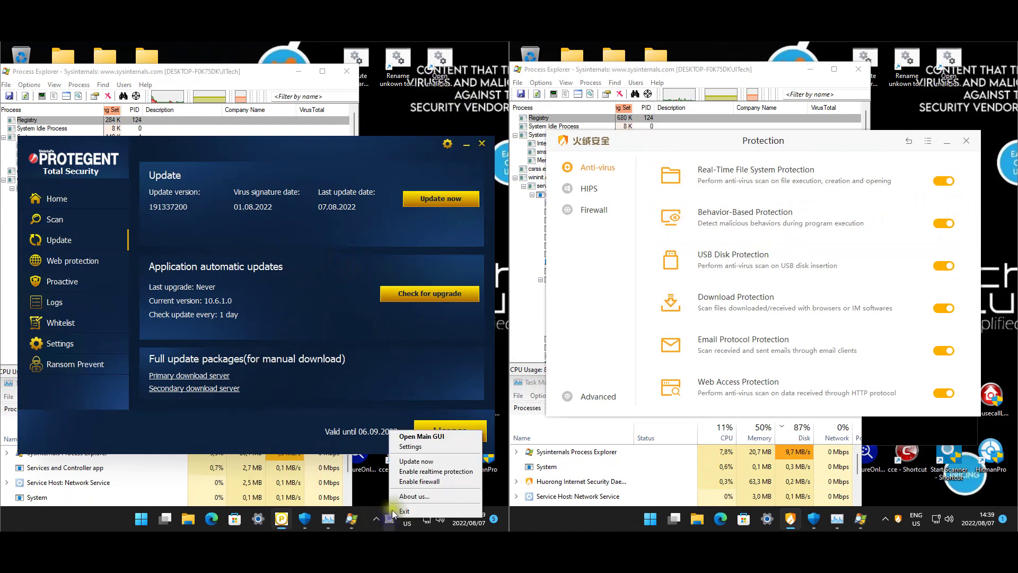
left_click(423, 472)
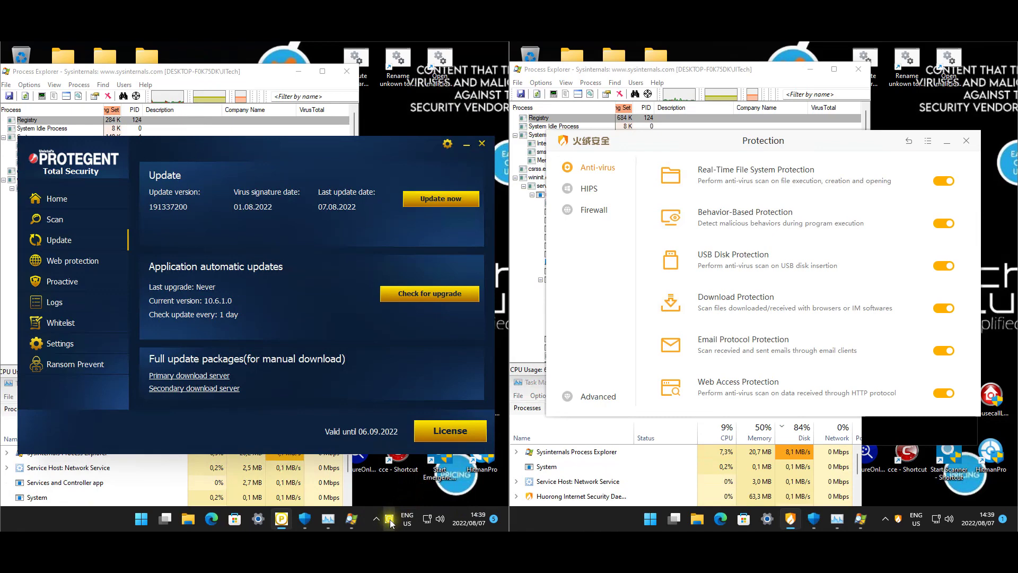
left_click(56, 199)
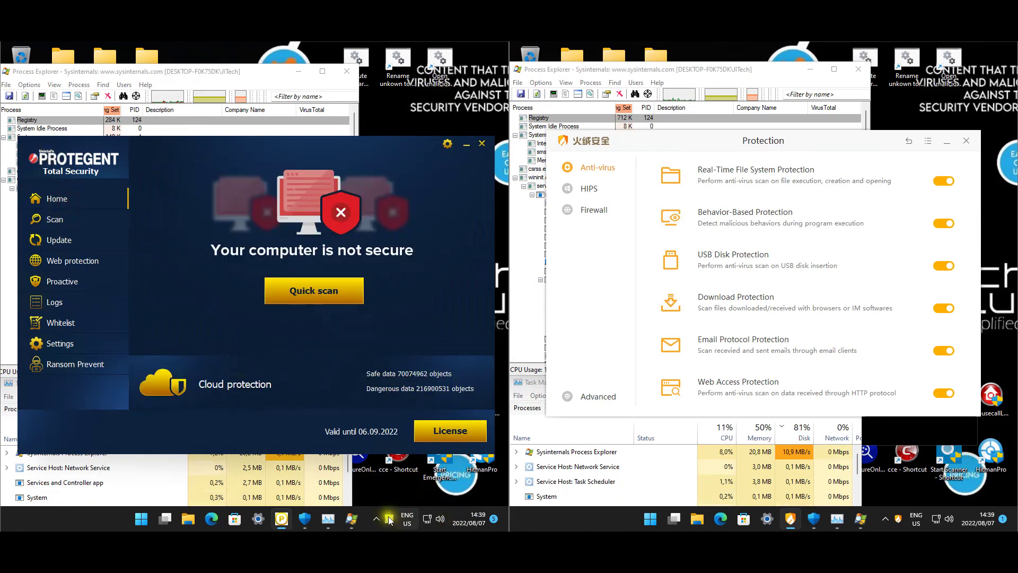
left_click(966, 141)
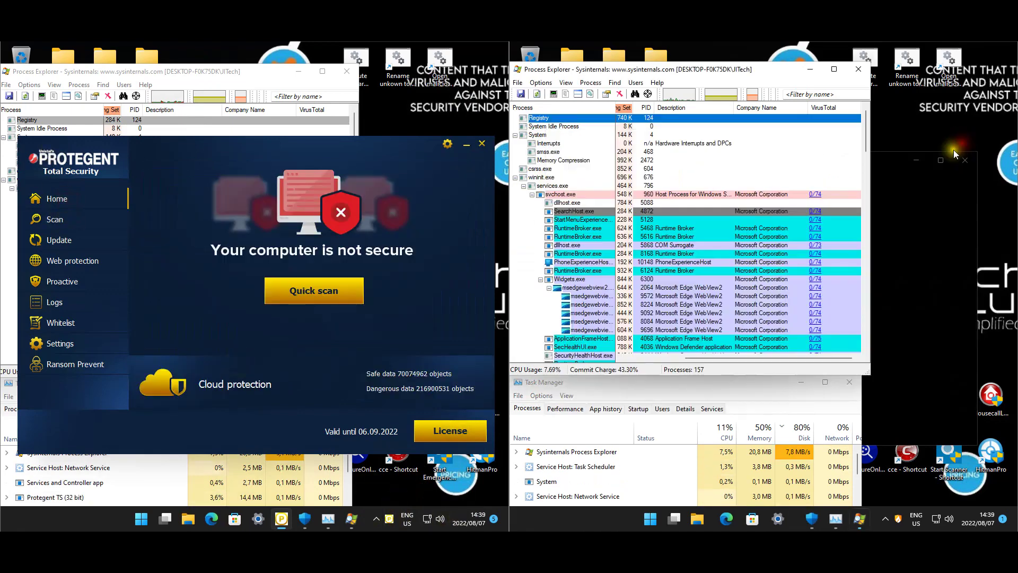
left_click(898, 519)
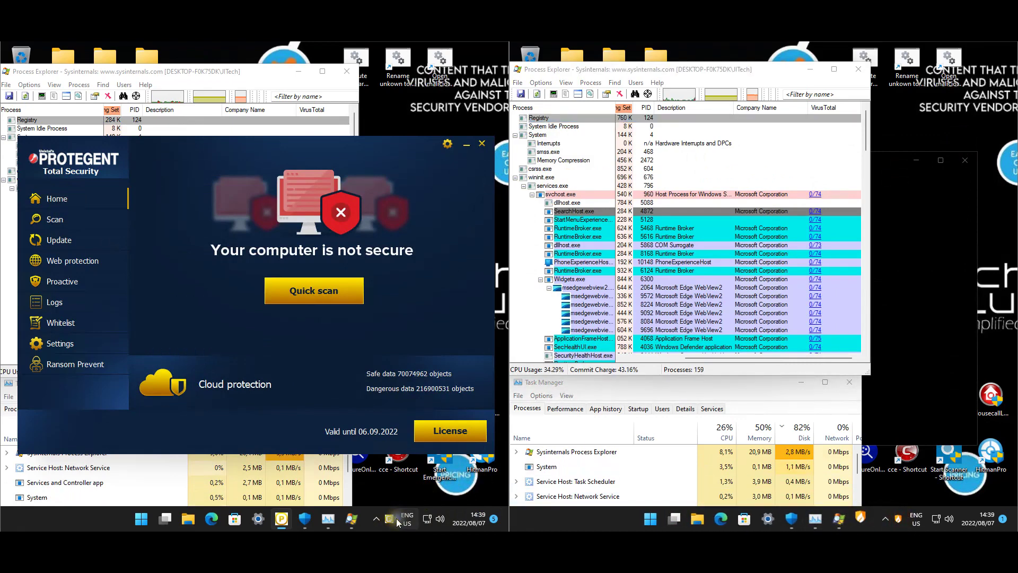
right_click(390, 518)
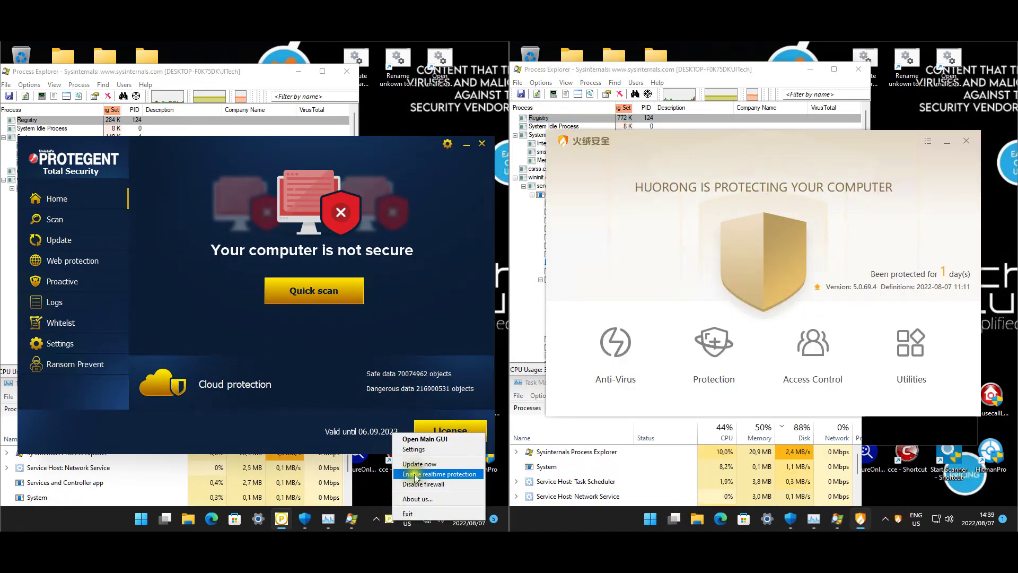
left_click(403, 474)
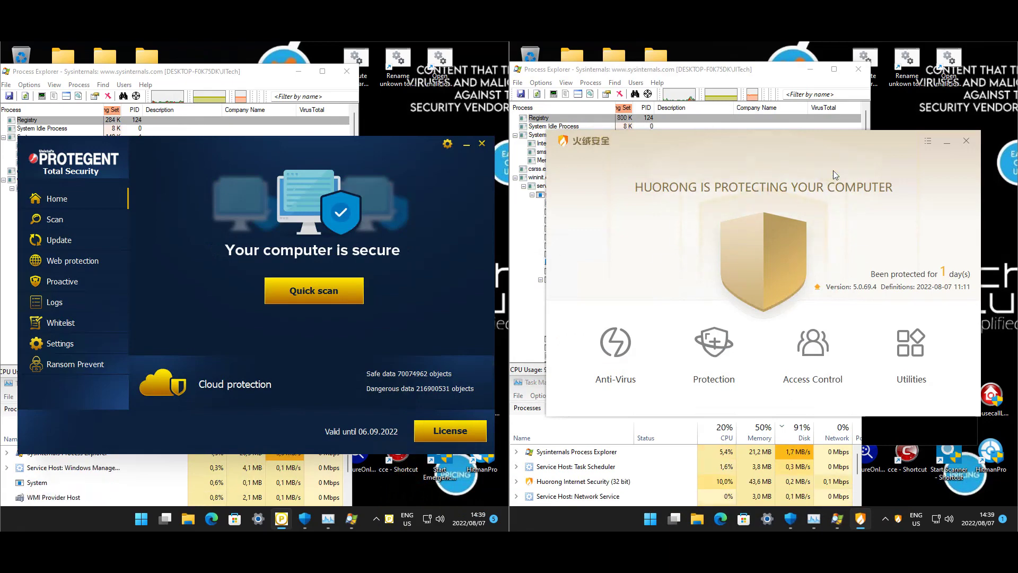
Review Protegent's license, home, scan and update pages, and its protection and scanner settings.
left_click(455, 199)
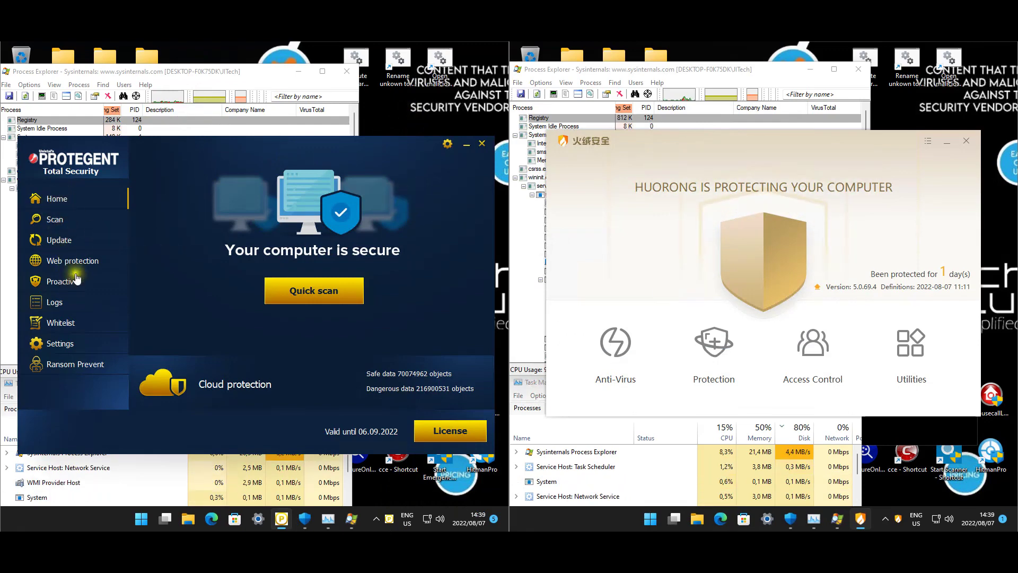
left_click(448, 144)
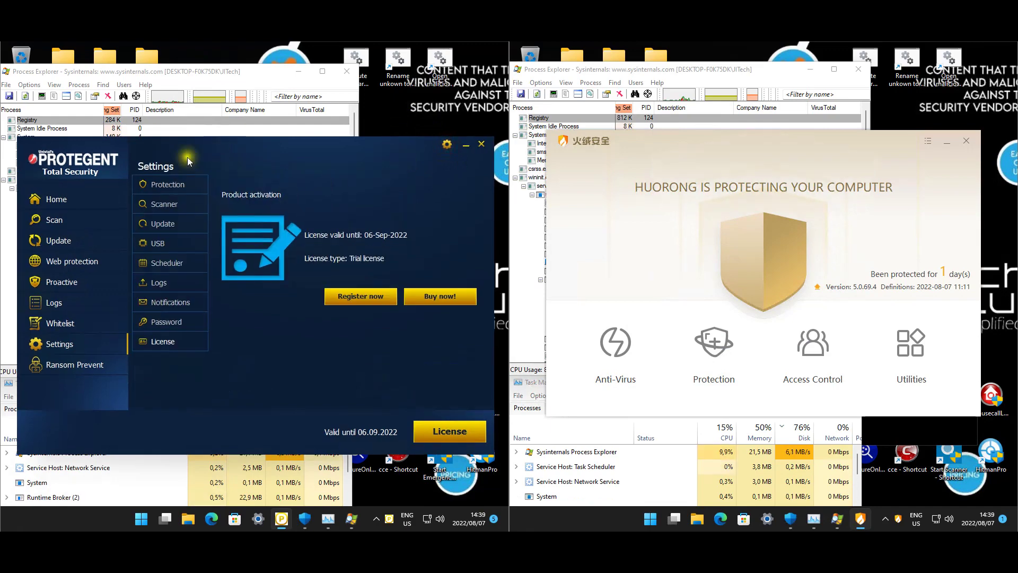
left_click(56, 208)
left_click(54, 220)
left_click(58, 240)
left_click(60, 263)
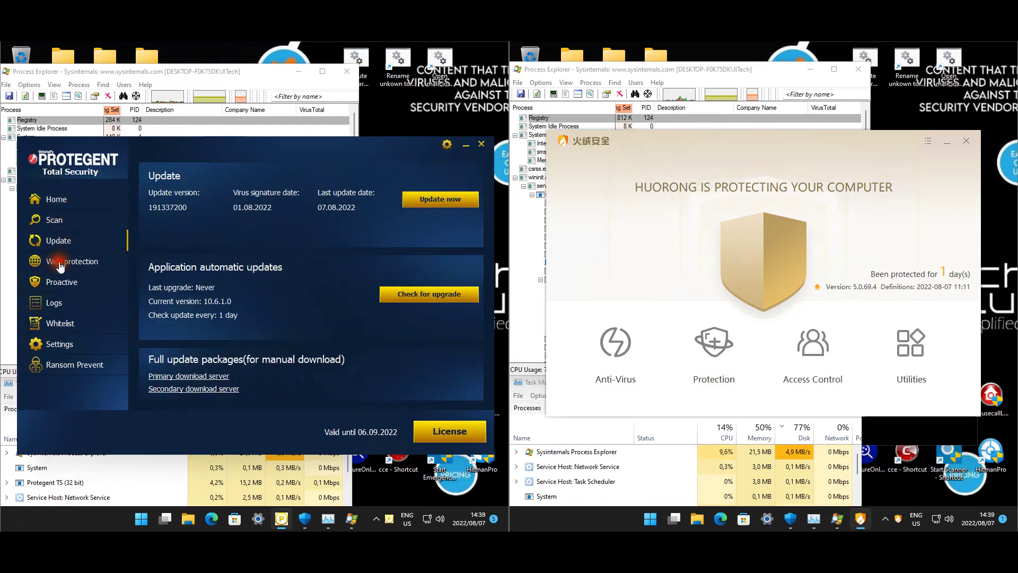
left_click(445, 148)
left_click(168, 184)
left_click(164, 205)
left_click(162, 245)
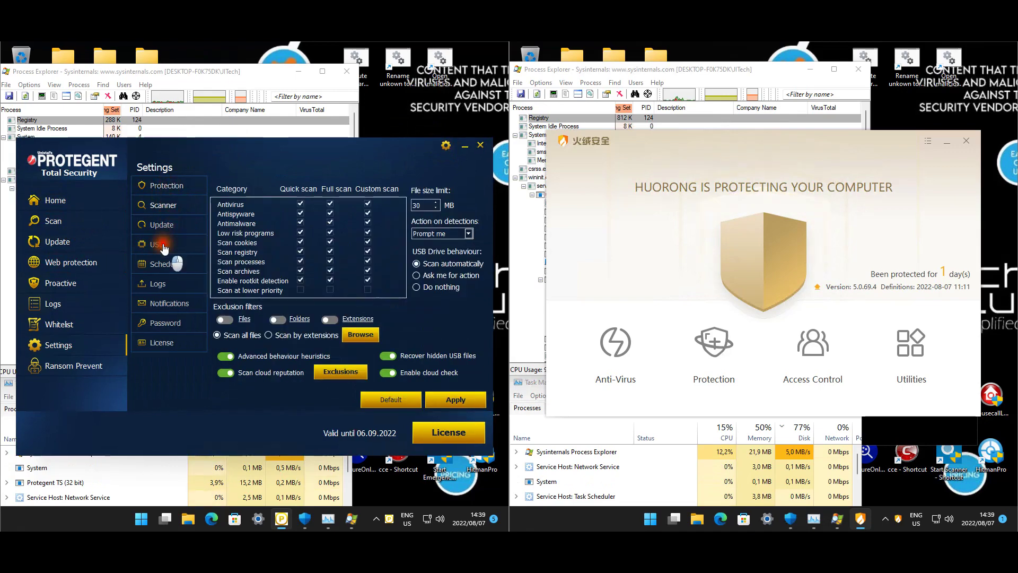
Close the Protegent and Huorong windows and Windows Security on both desktops.
left_click(480, 144)
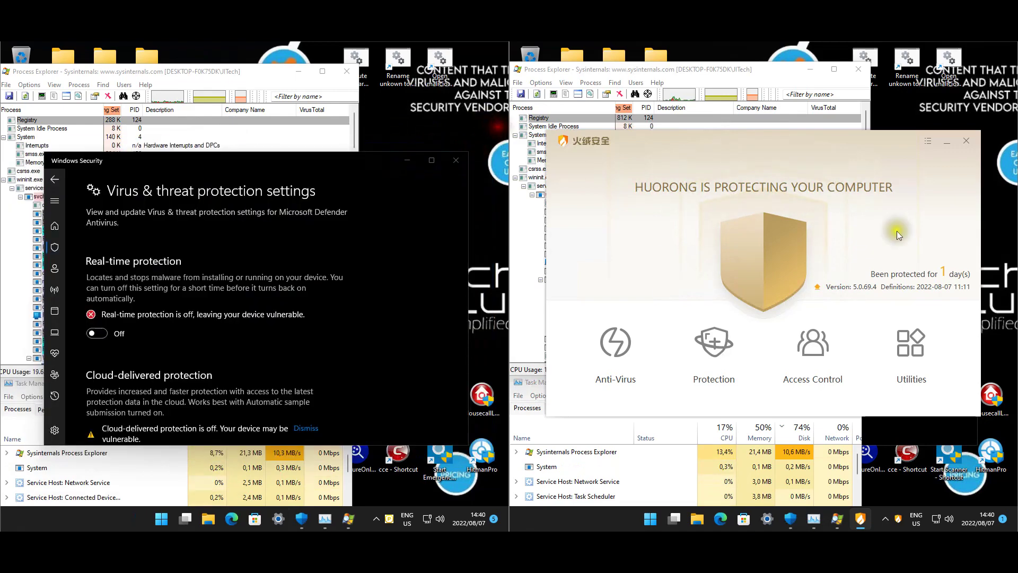
left_click(967, 140)
left_click(463, 161)
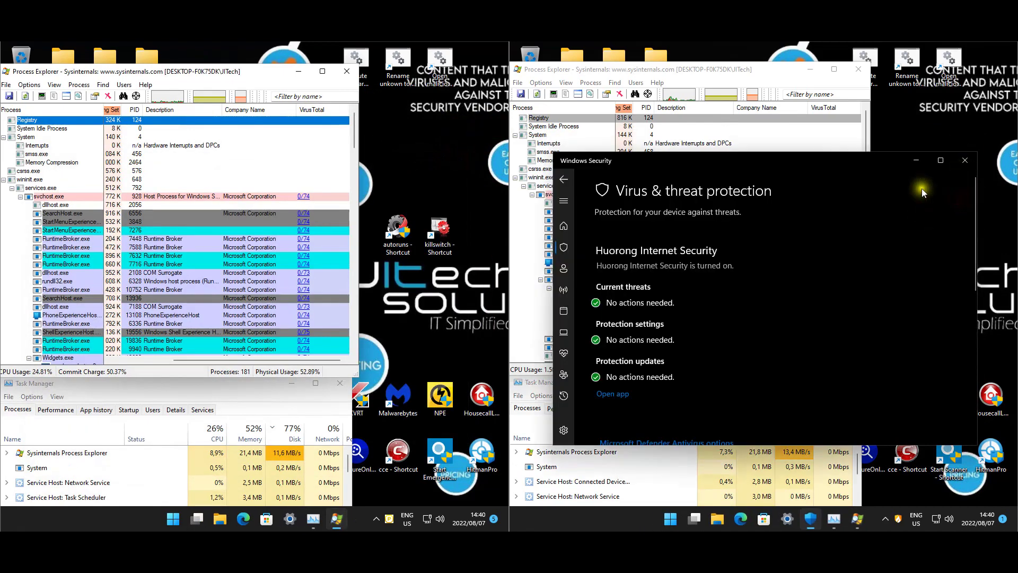
left_click(399, 133)
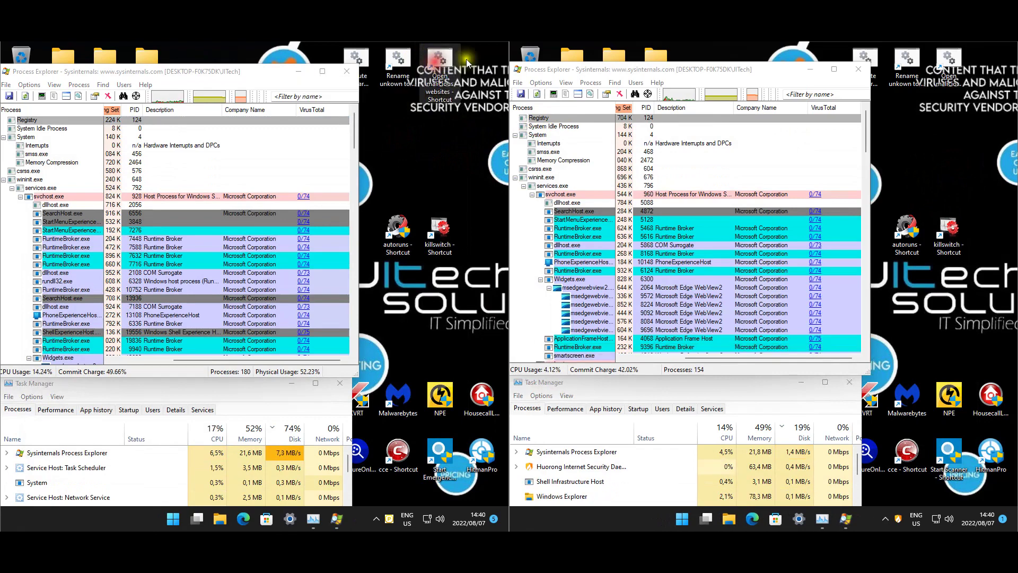
Run the "Open malicious websites" shortcut on both desktops, checking the end of the process list on the Protegent machine.
left_click(435, 61)
double_click(952, 68)
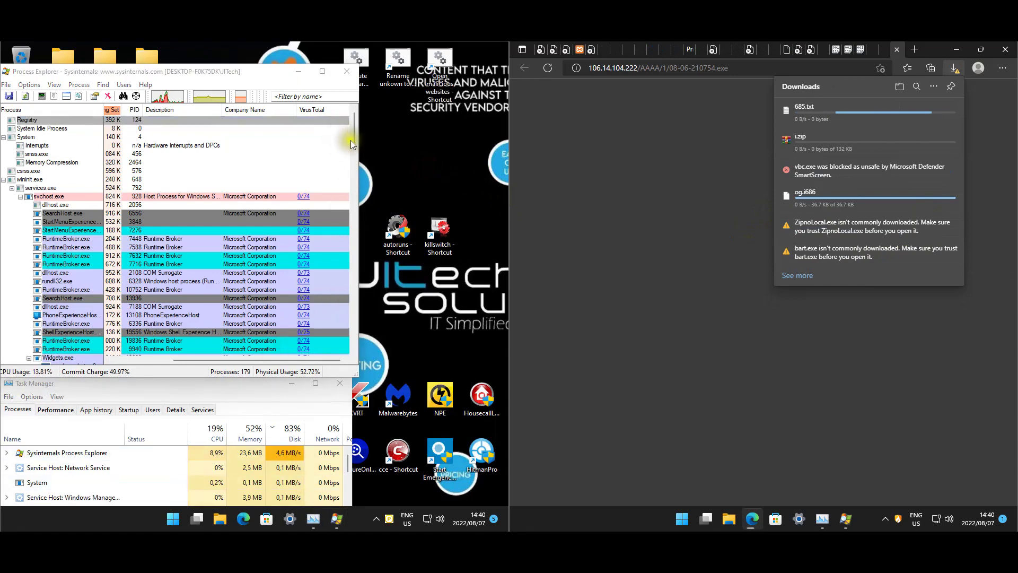
left_click_drag(355, 144, 359, 339)
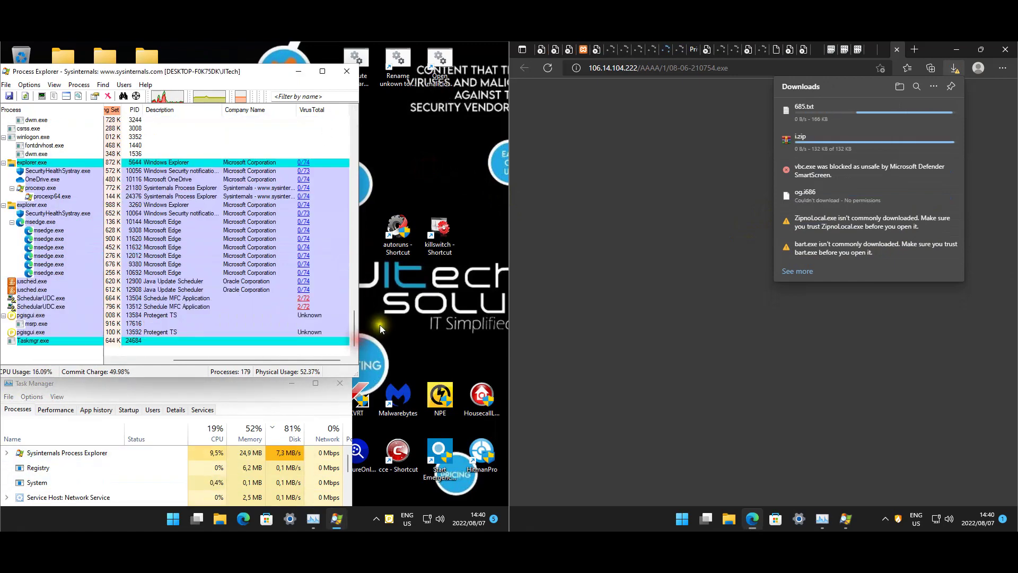
left_click(447, 118)
double_click(439, 69)
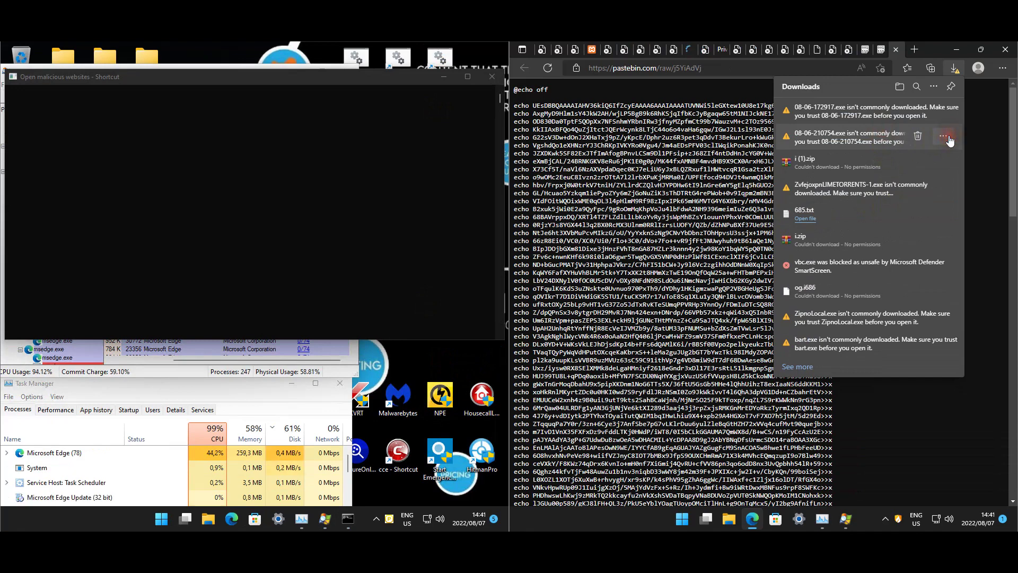
Keep the flagged downloads 08-06-210754.exe and 08-06-172917.exe on the Huorong machine despite the SmartScreen warnings.
right_click(882, 134)
left_click(886, 174)
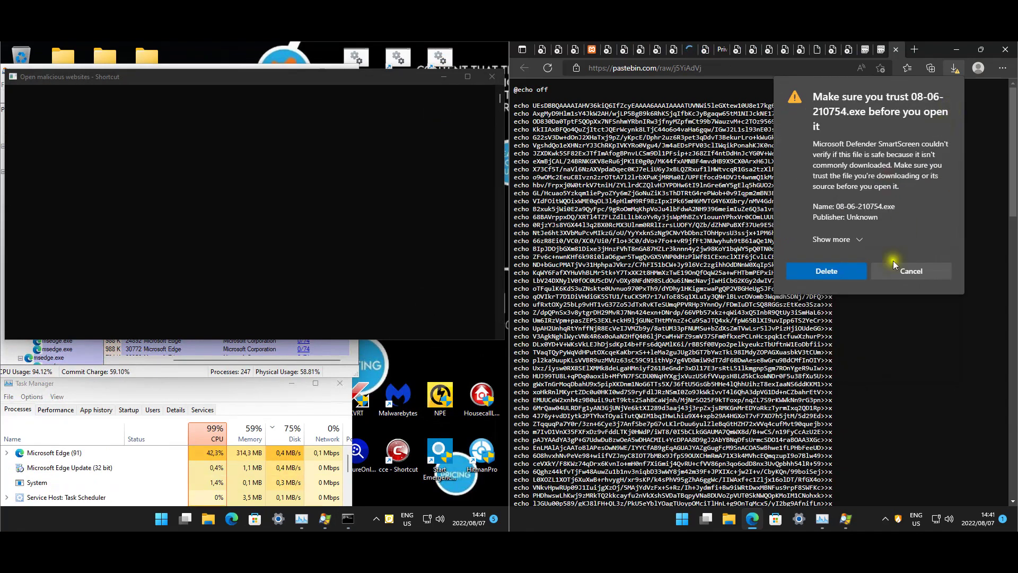
left_click(838, 239)
key("Escape")
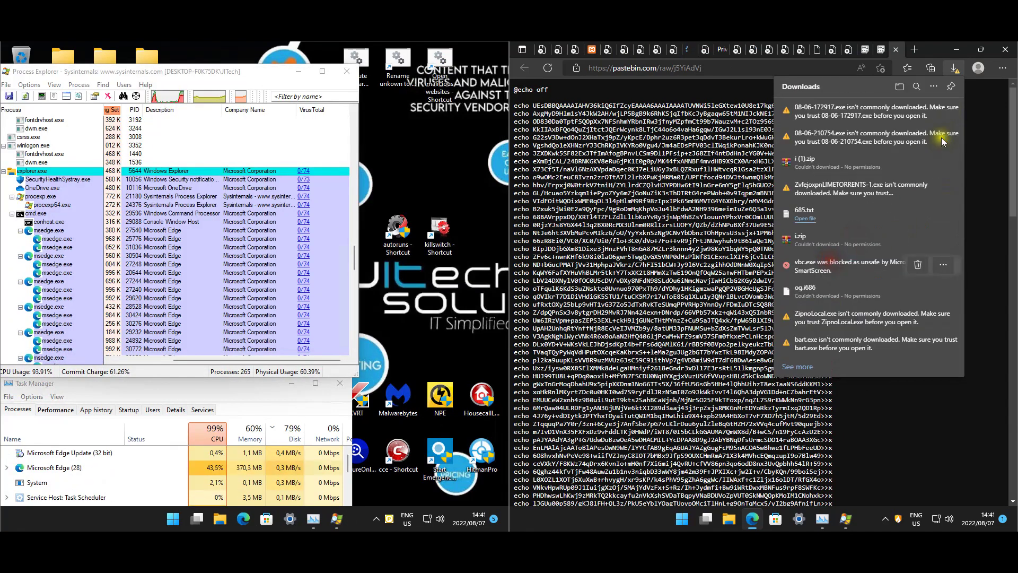
left_click(947, 114)
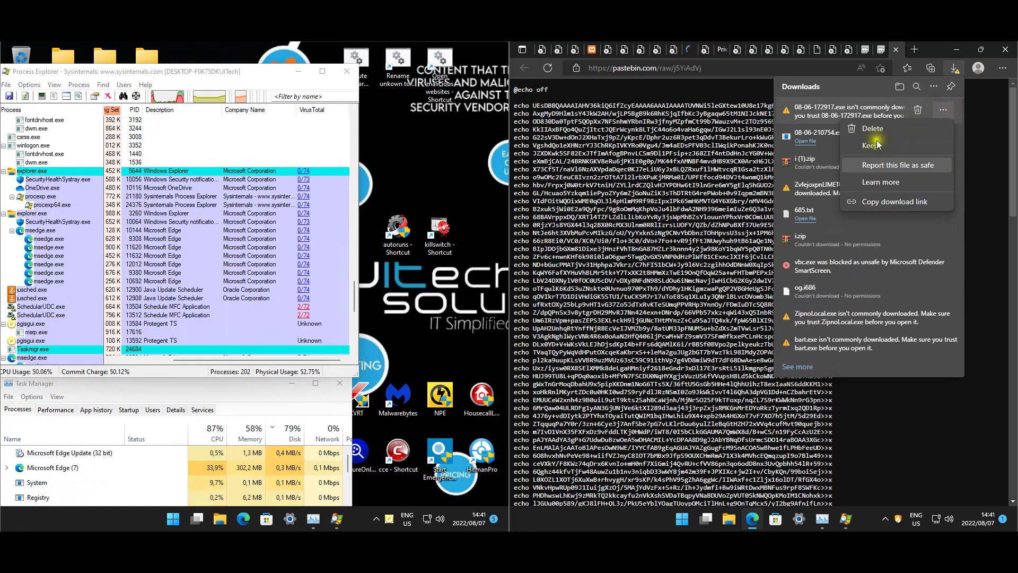
left_click(868, 140)
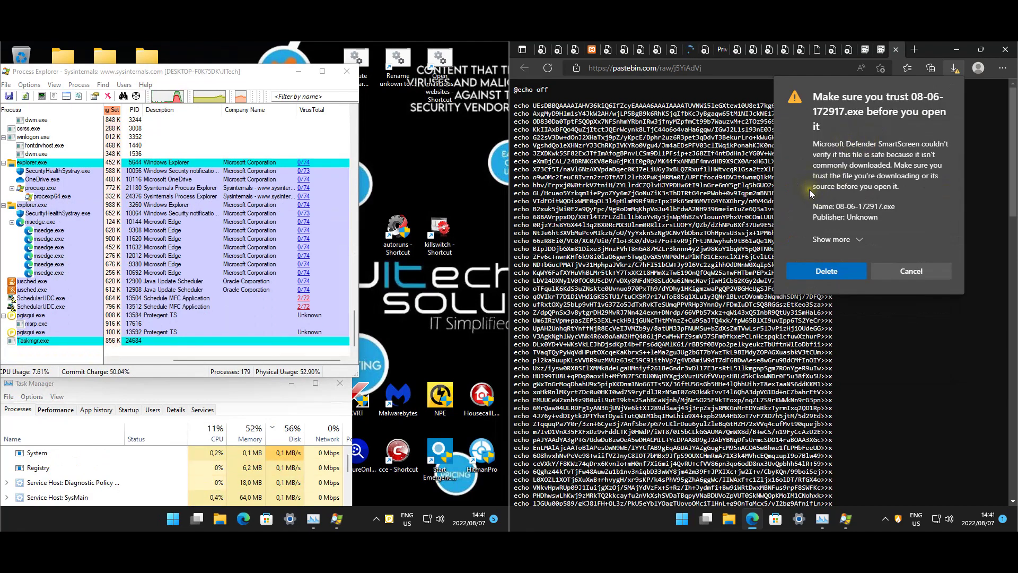
left_click(844, 240)
left_click(846, 258)
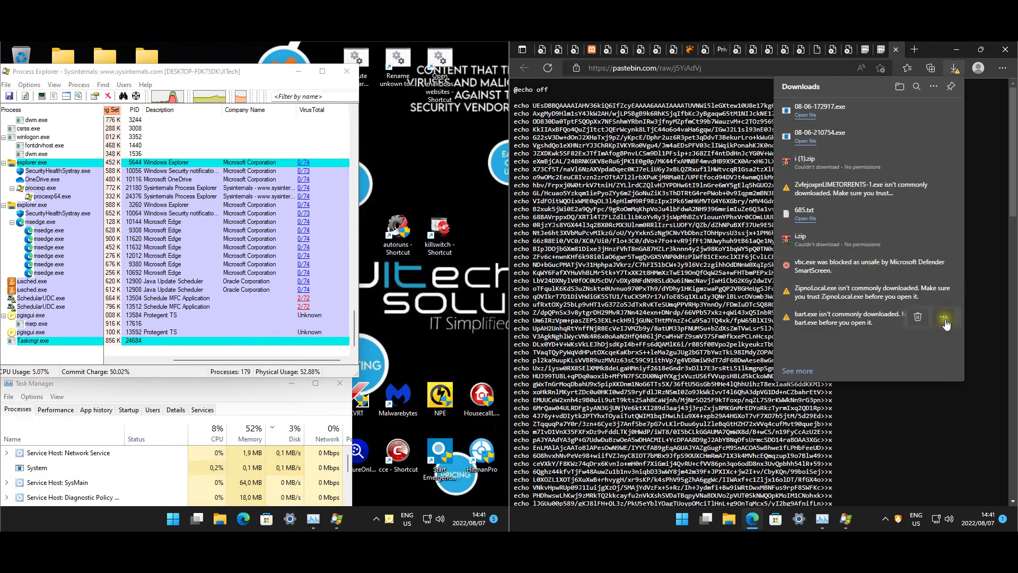
Keep the flagged bart.exe download on the Huorong machine and open the download options for ZipnoLocal.exe.
left_click(945, 321)
left_click(874, 353)
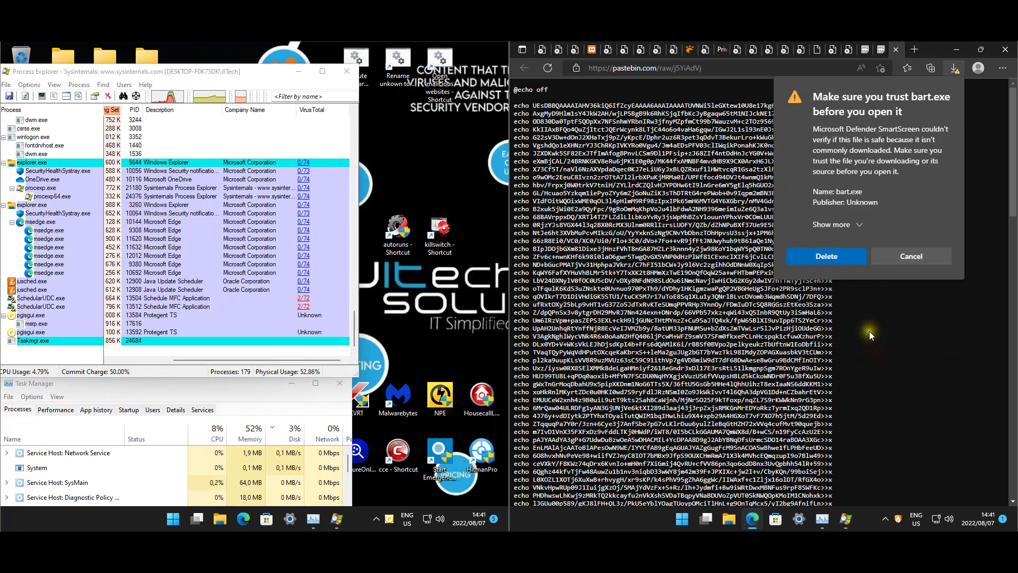
left_click(836, 224)
left_click(831, 249)
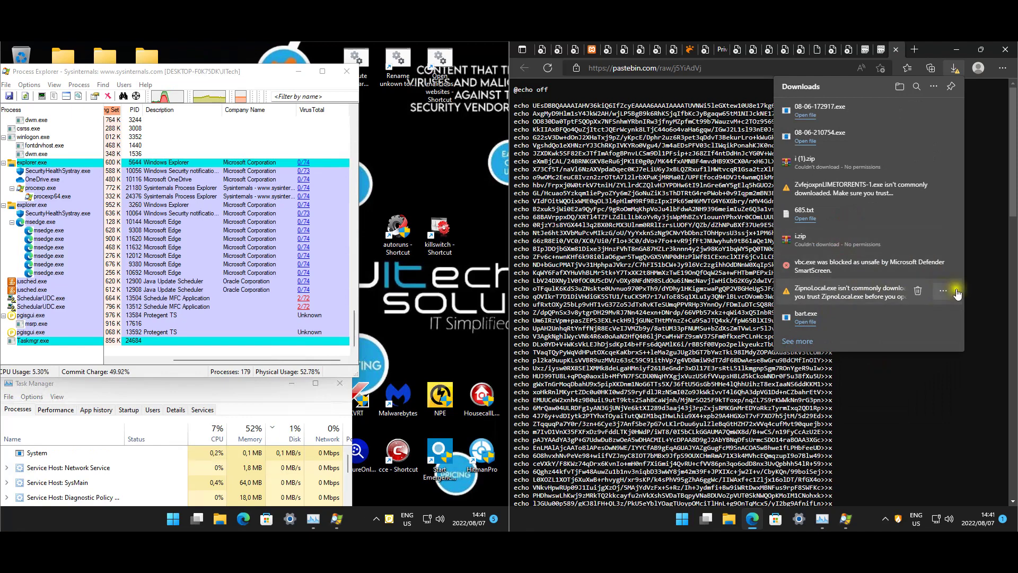
left_click(942, 291)
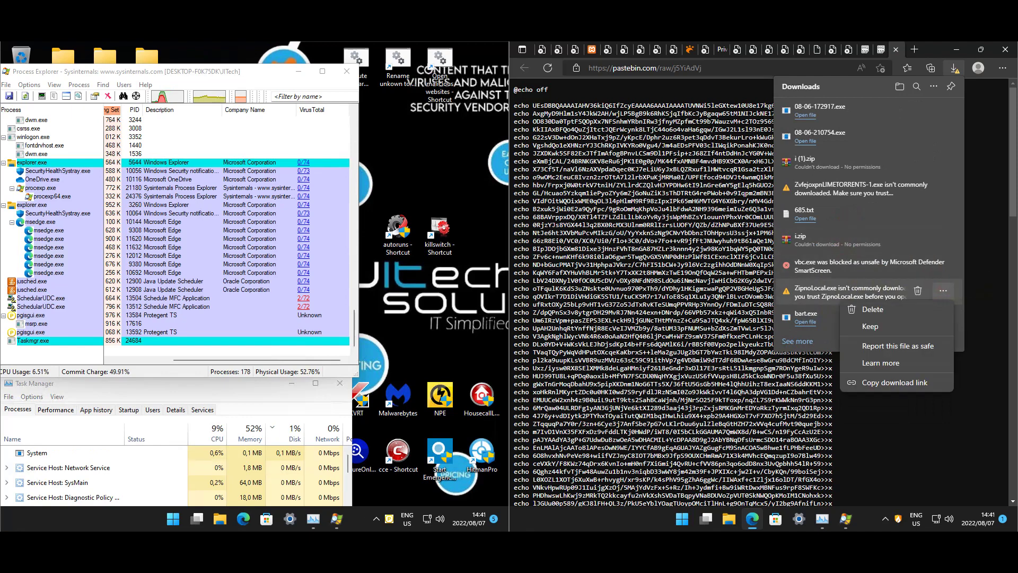
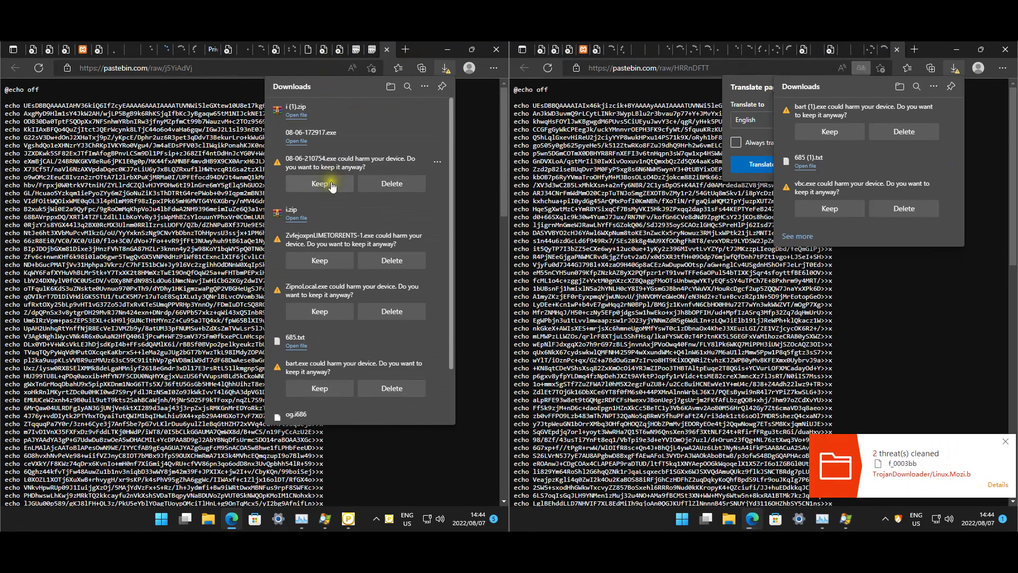
Keep the 08-06-210754.exe download on the Protegent machine and apply Clean & backup to the blocked Win32/Malicious-cloud reputation threat.
left_click(331, 188)
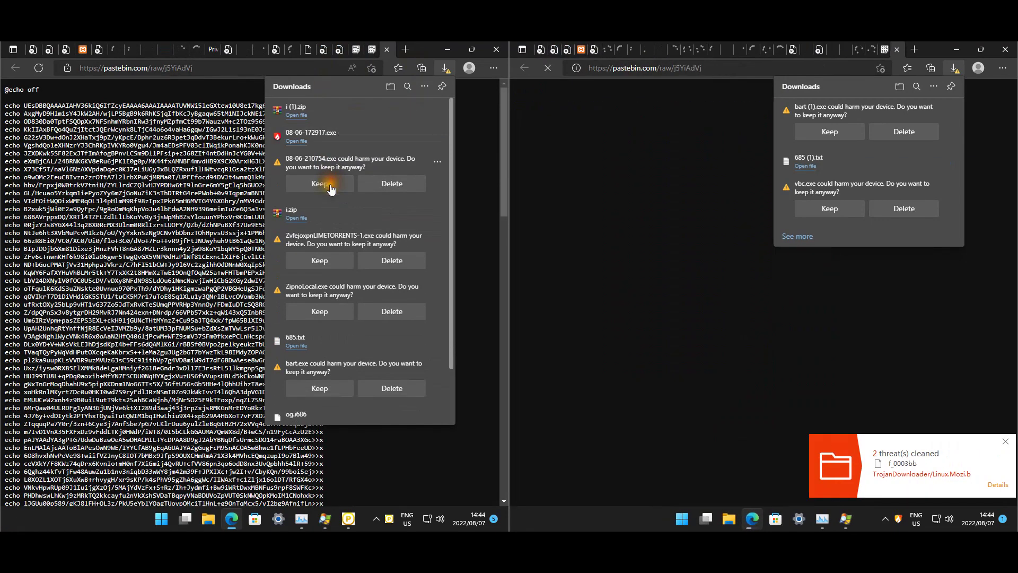
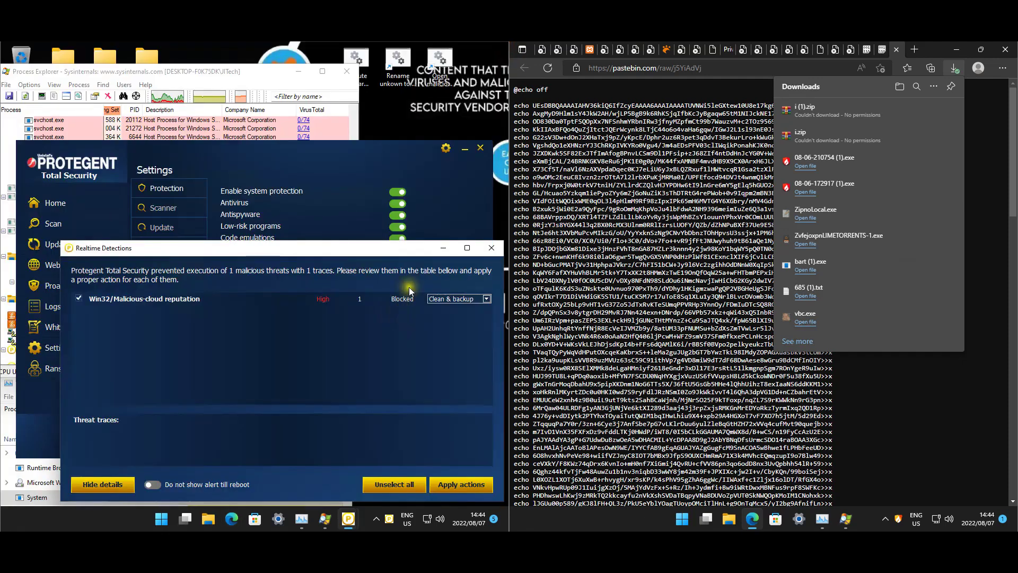
left_click(465, 484)
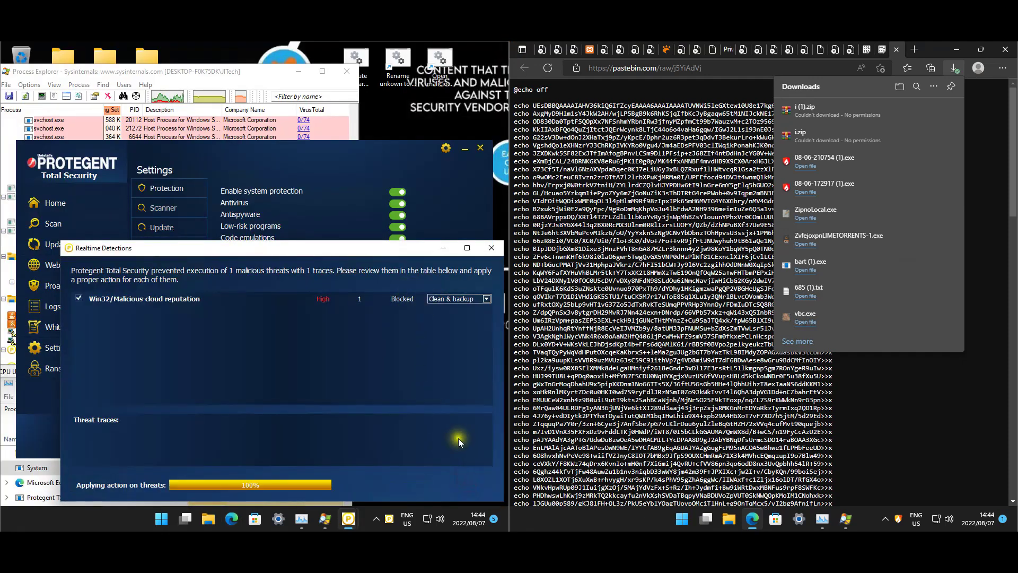
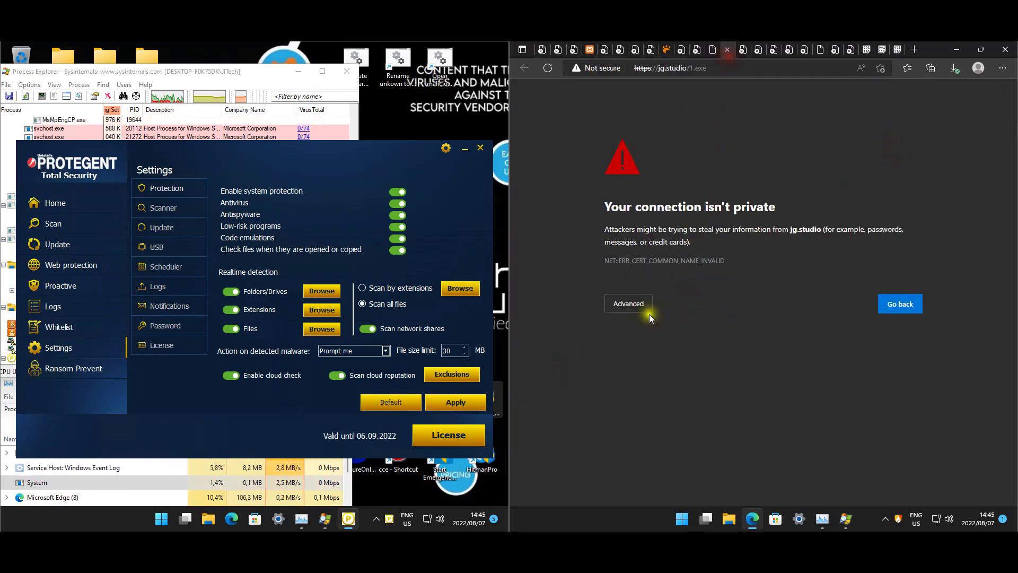
Continue past the certificate warning to jg.studio on the Huorong machine and close the browser.
left_click(631, 302)
left_click(681, 385)
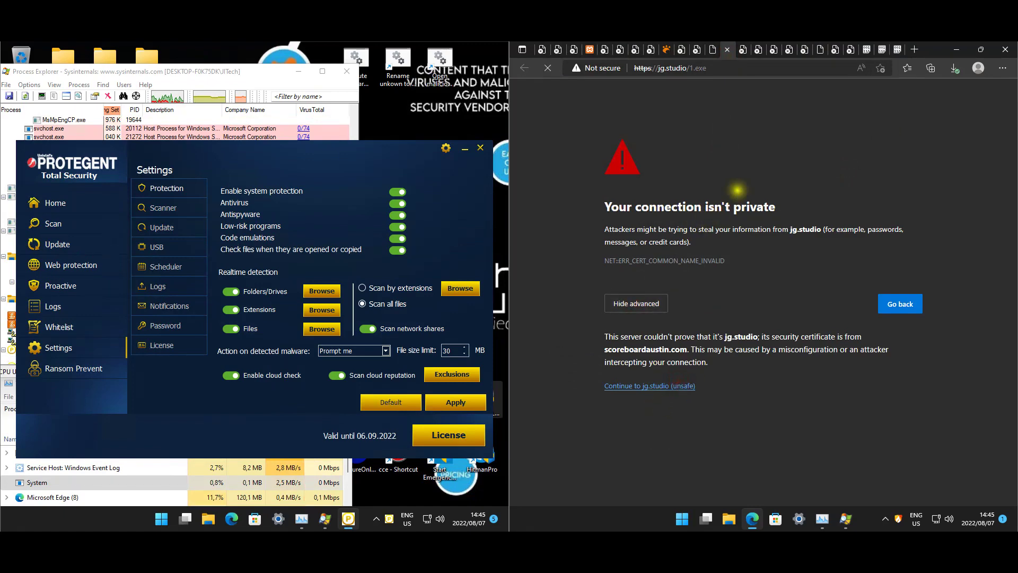
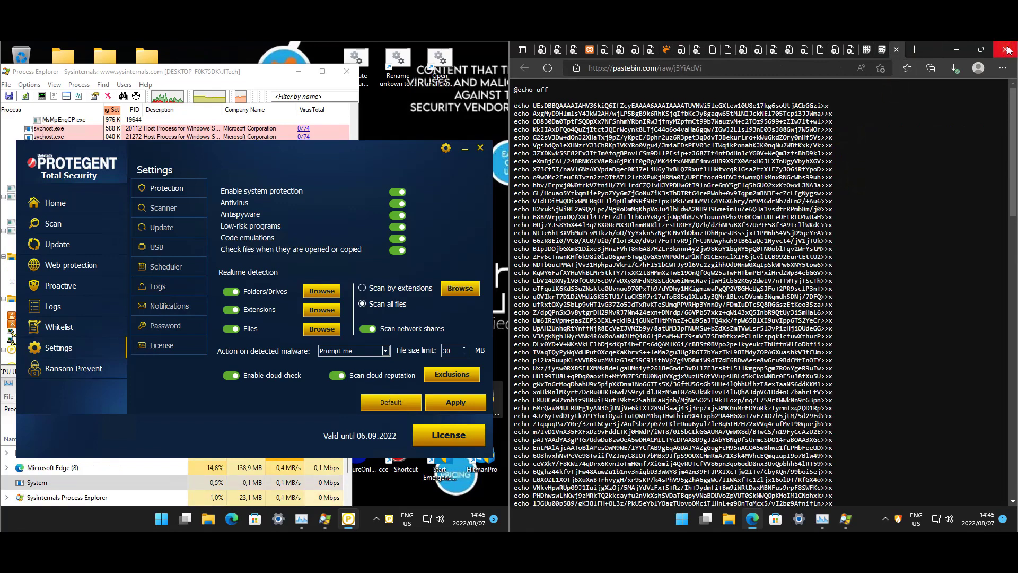
left_click(1005, 49)
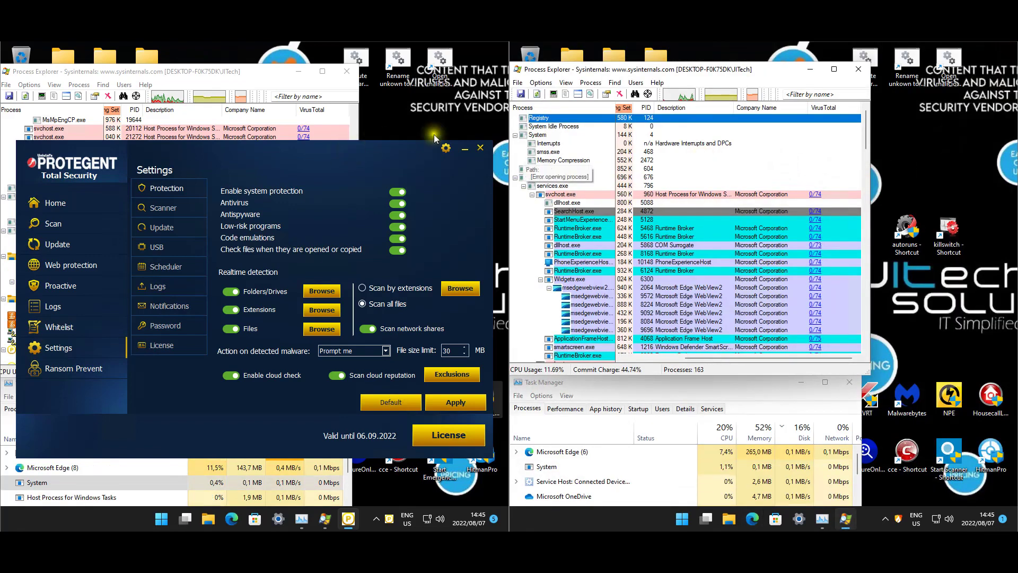
Close the Protegent window and open the Downloads folder on both machines.
left_click(480, 147)
left_click(496, 121)
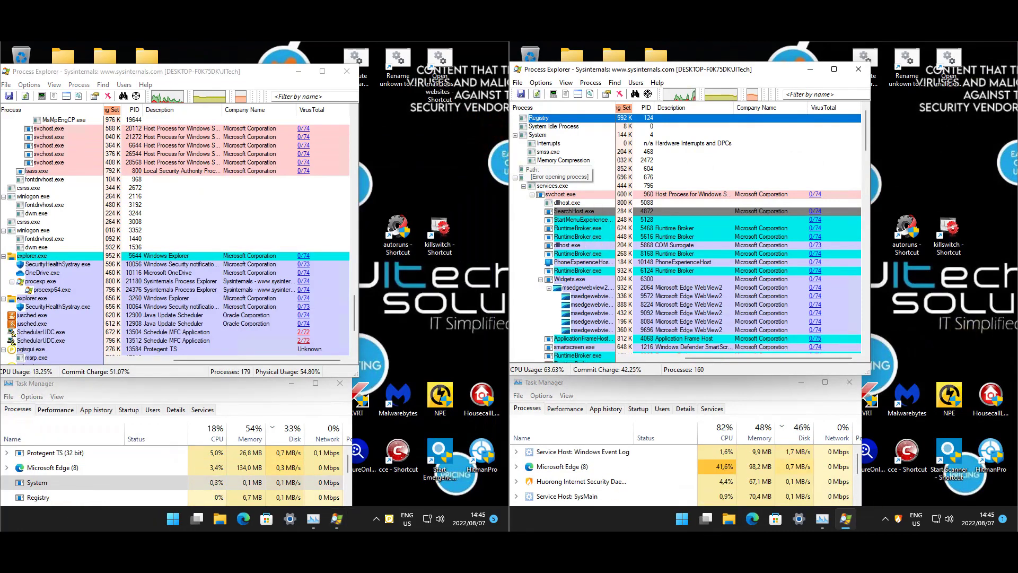
left_click(730, 520)
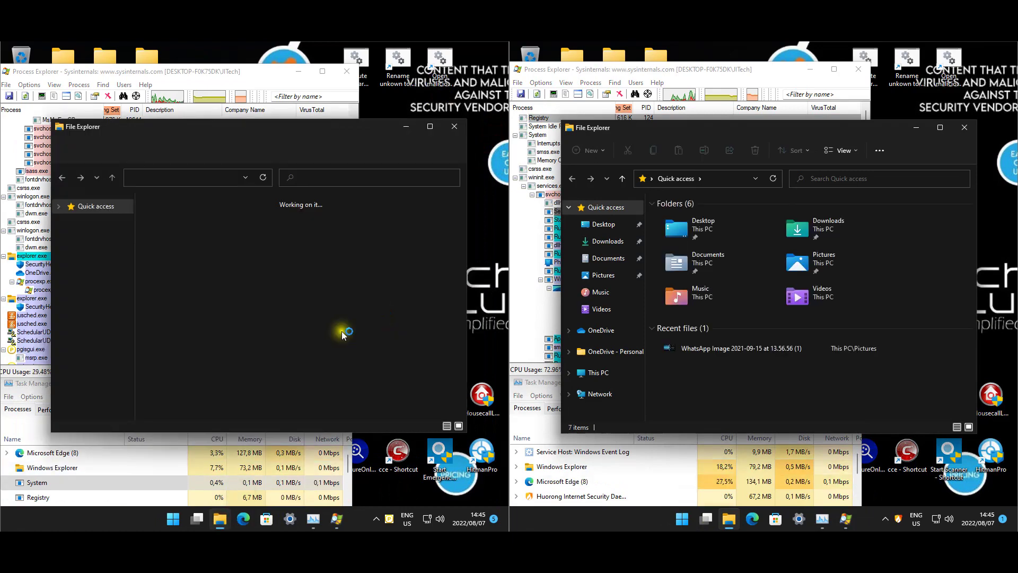
left_click(609, 241)
left_click(117, 241)
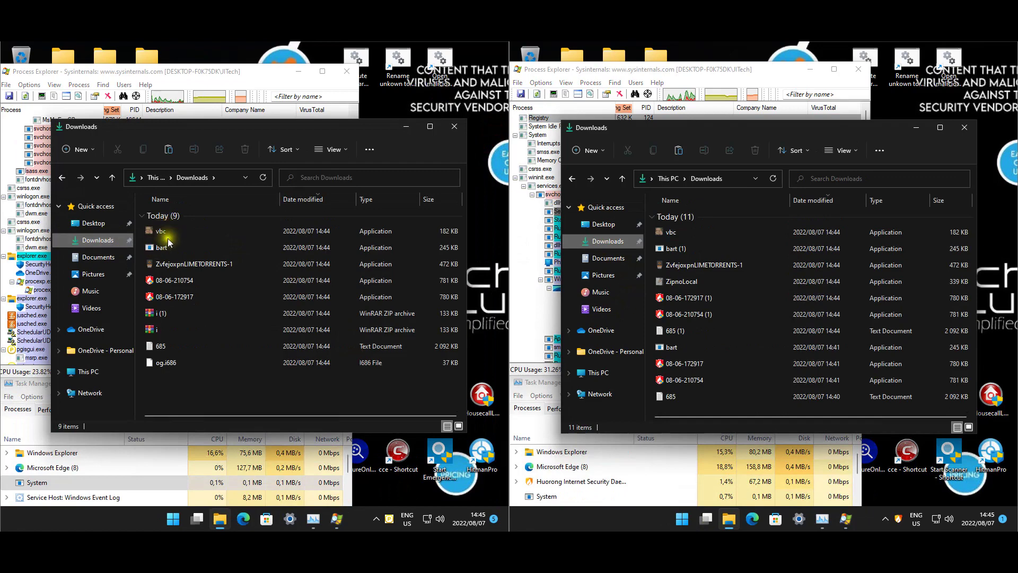
Compare the downloaded files on both machines, including the duplicates on the Huorong side, and close both Downloads windows.
left_click(701, 302)
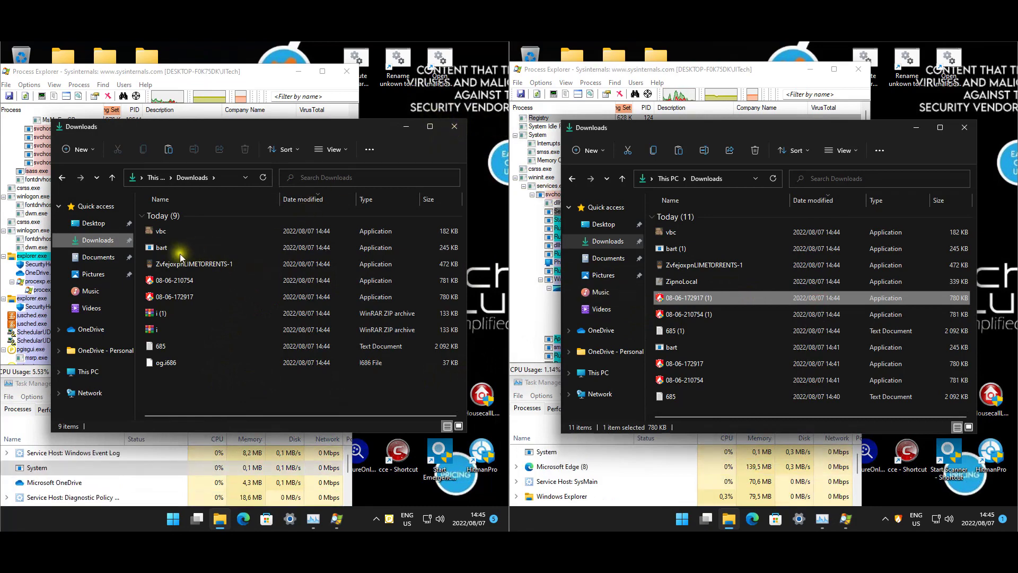
left_click(810, 363)
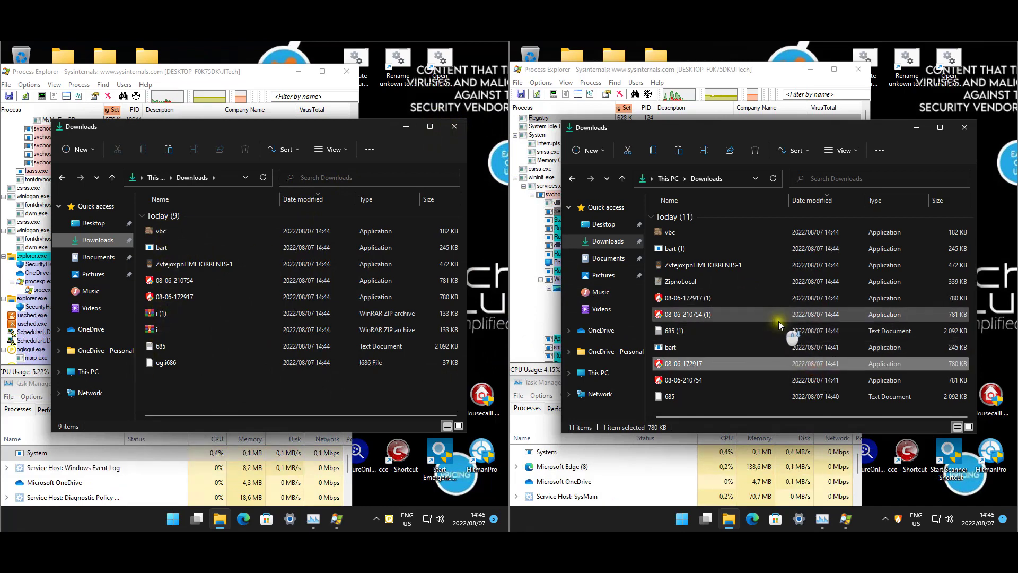
left_click(723, 298)
left_click(724, 313)
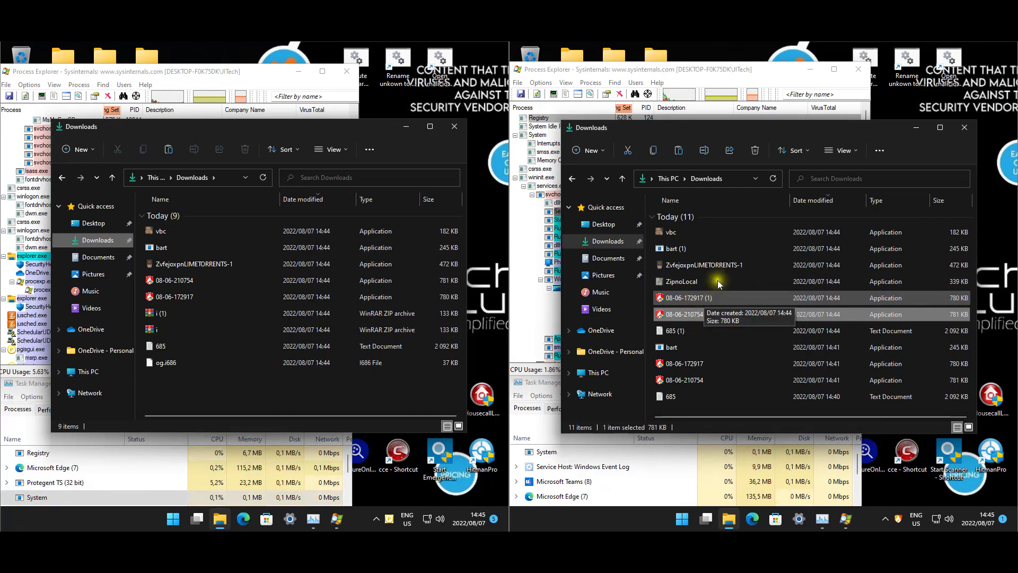
left_click(965, 127)
left_click(455, 126)
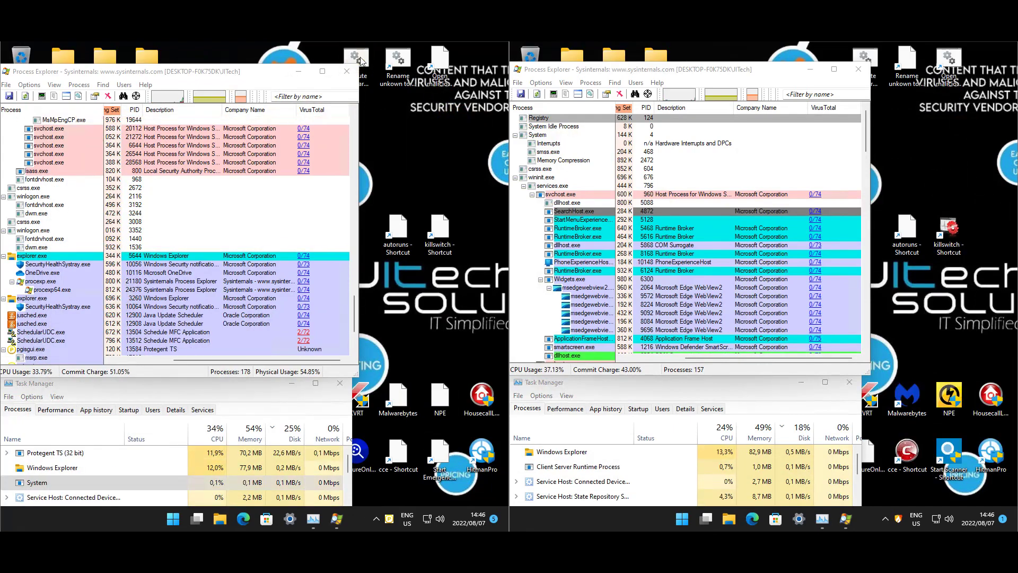
Run the "execute malware" shortcut on both desktops and move the console windows aside to uncover Process Explorer.
double_click(360, 60)
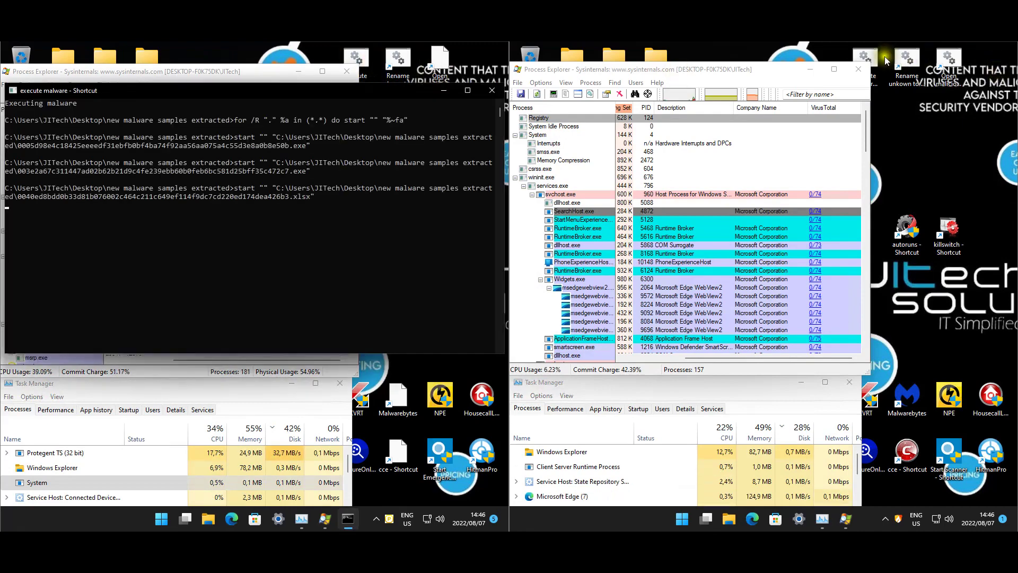
double_click(866, 59)
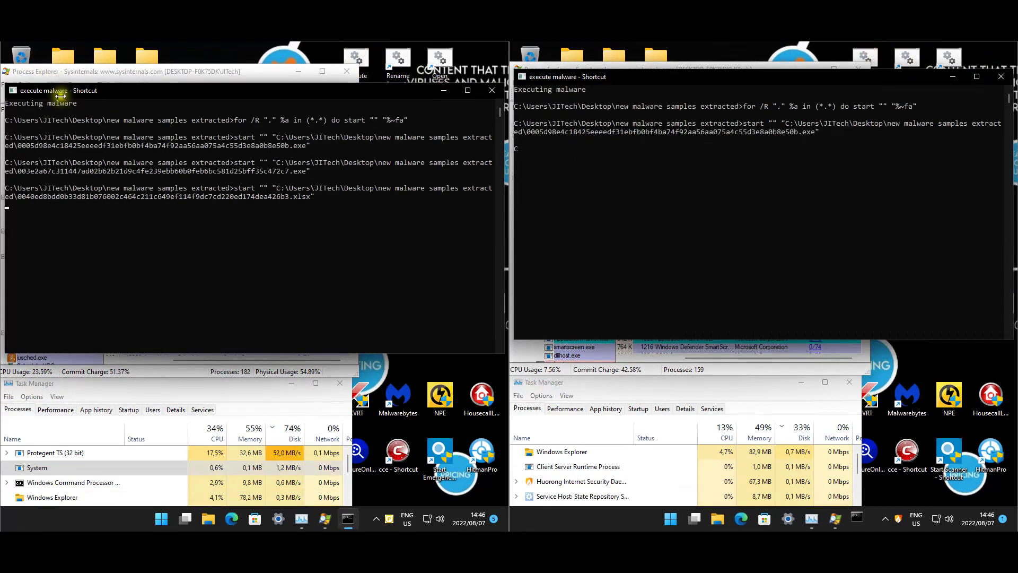
left_click_drag(63, 89, 473, 113)
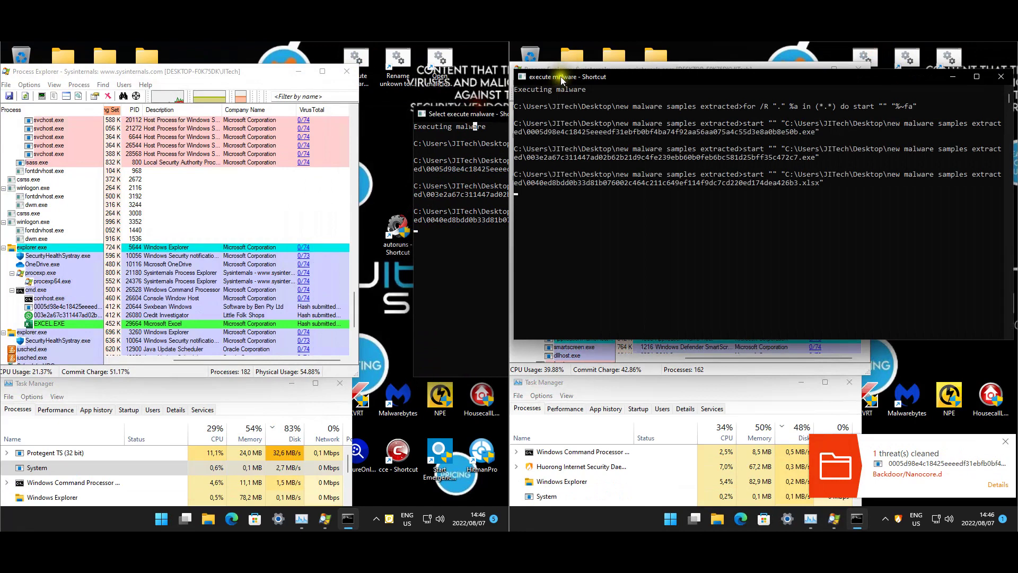
left_click_drag(554, 76, 937, 106)
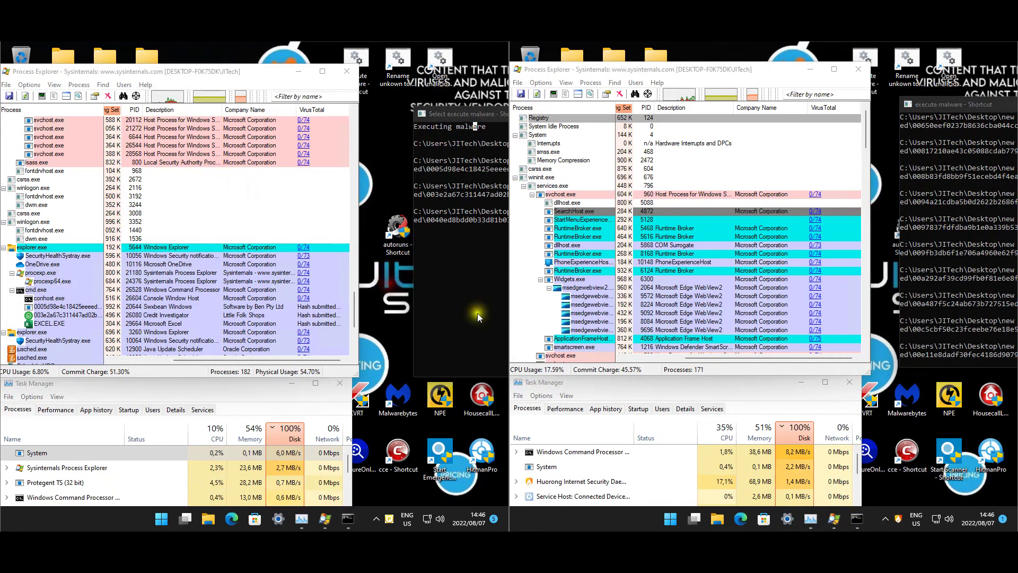
Examine the running malware processes and their VirusTotal ratings in Process Explorer on both machines.
left_click(359, 305)
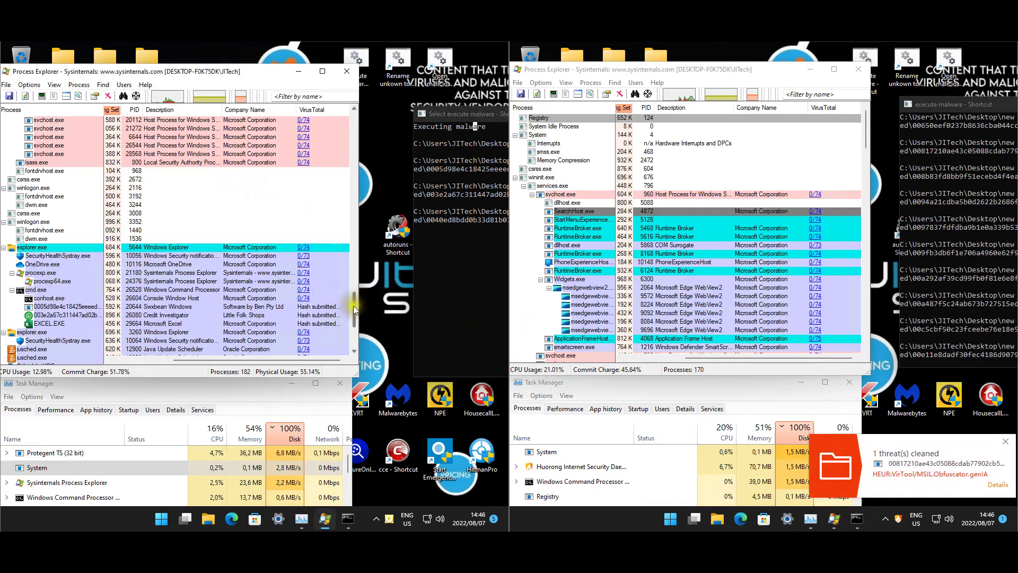
scroll(354, 313, "down", 5)
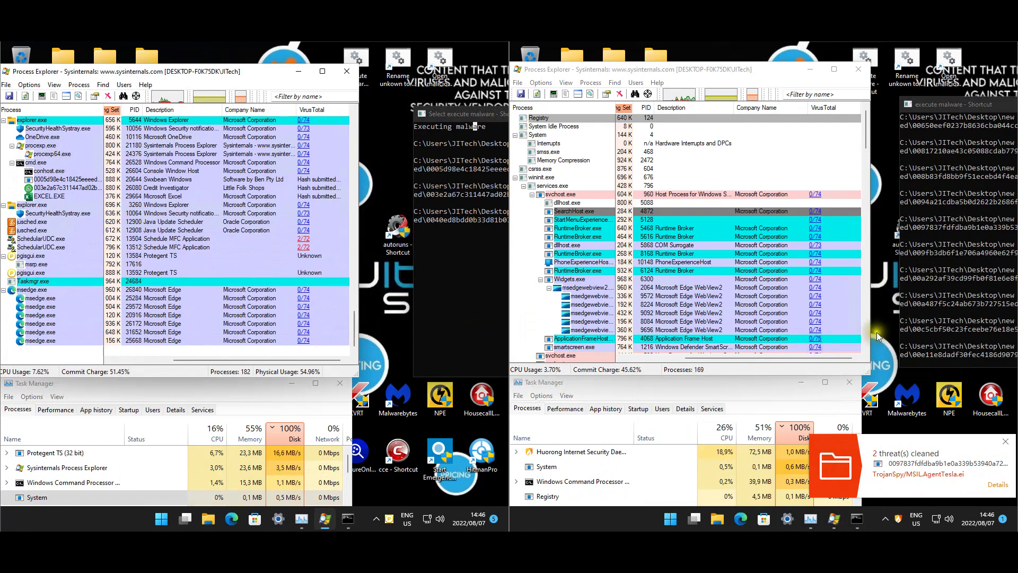
left_click(868, 336)
left_click_drag(866, 243, 859, 321)
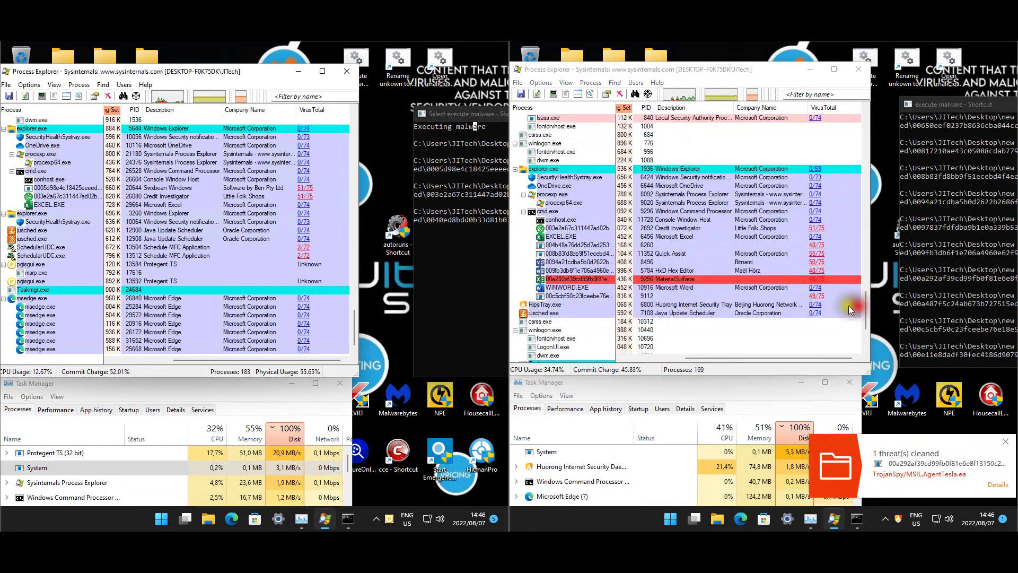
left_click(780, 80)
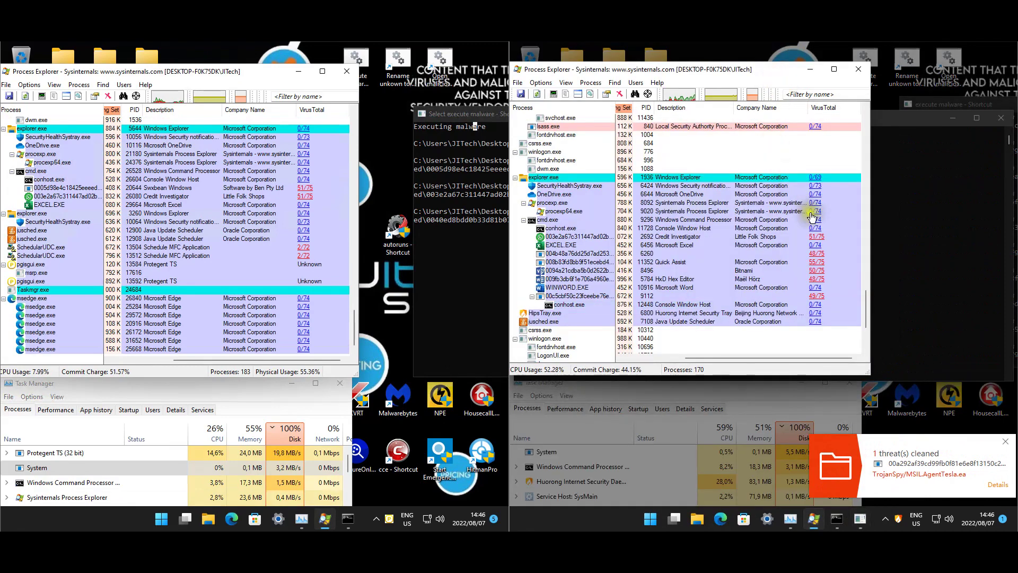
Open Huorong's main window and view its Anti-virus and HIPS protection settings.
left_click(898, 518)
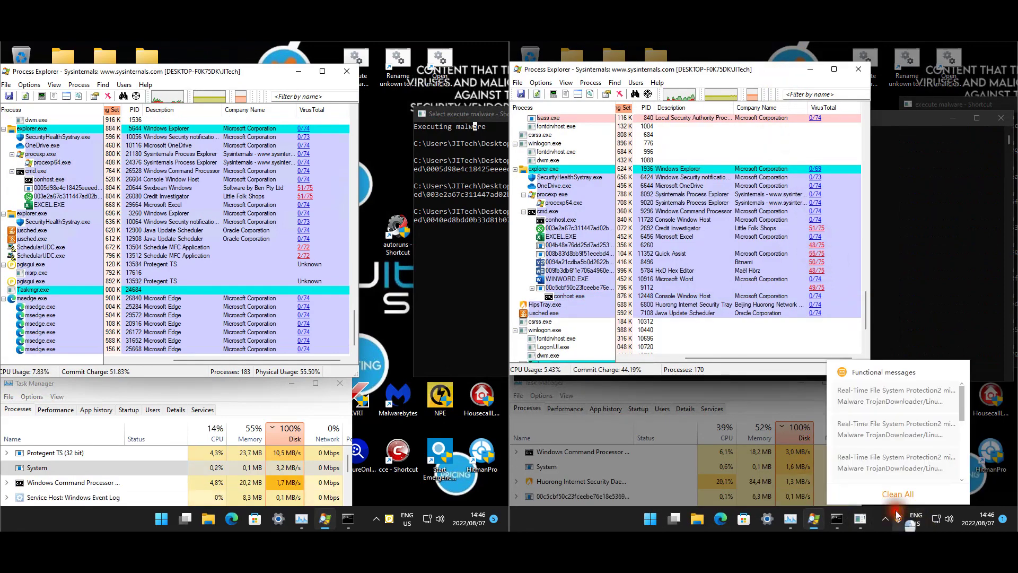
left_click(830, 347)
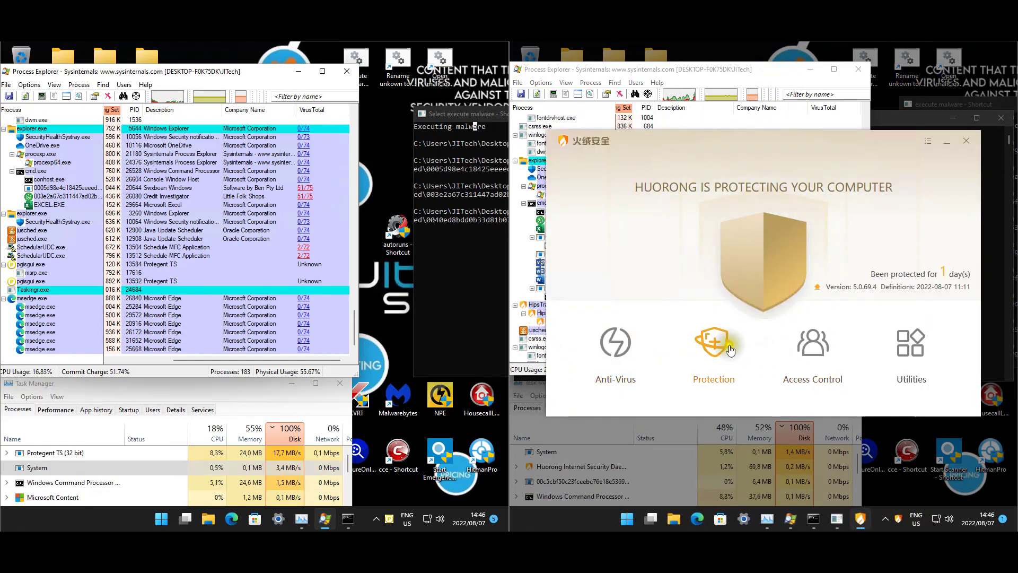
left_click(714, 344)
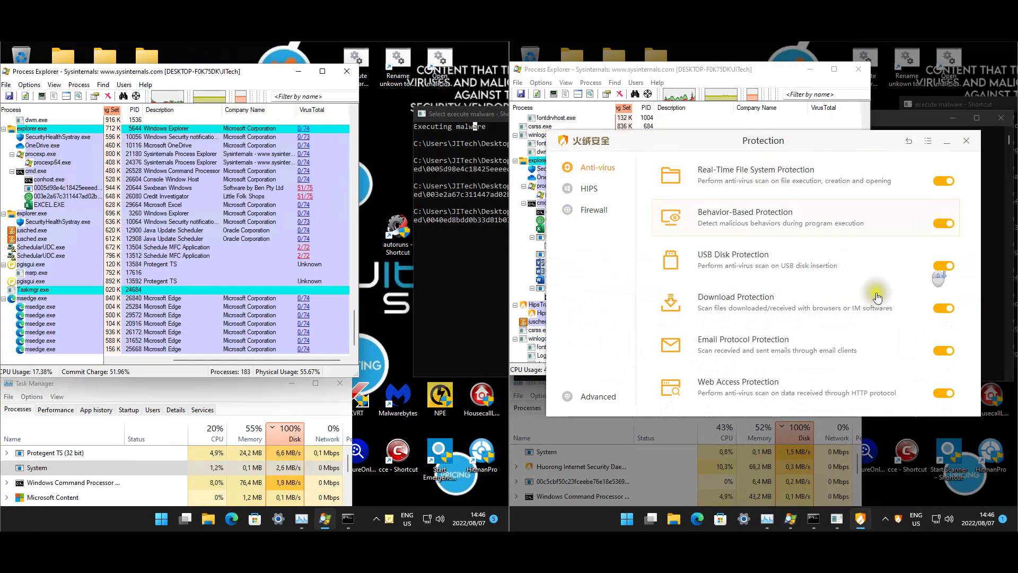
left_click(589, 189)
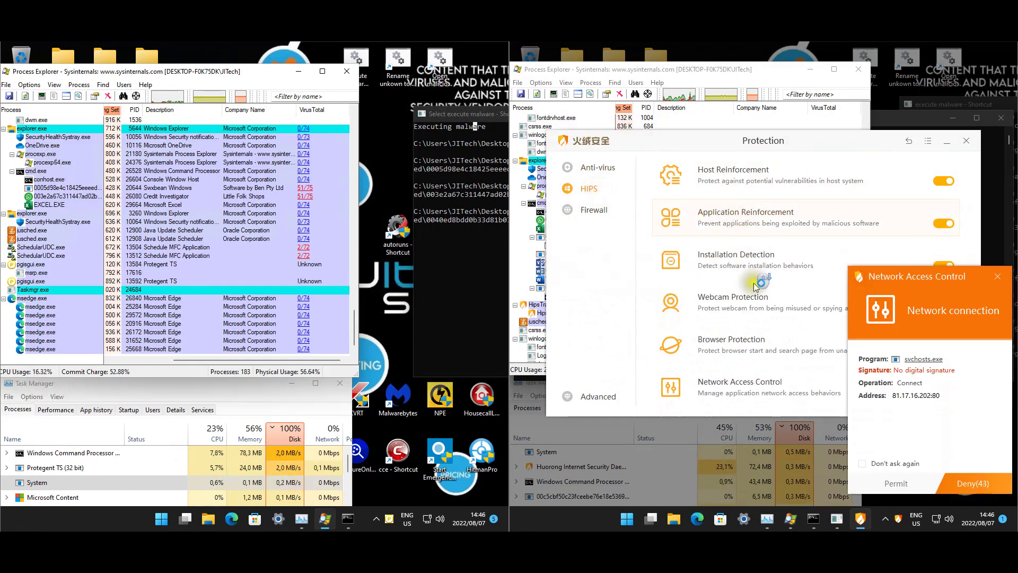
Review Huorong's Firewall protection settings, denying the network connections requested by svchosts.exe and a malware sample.
left_click(963, 484)
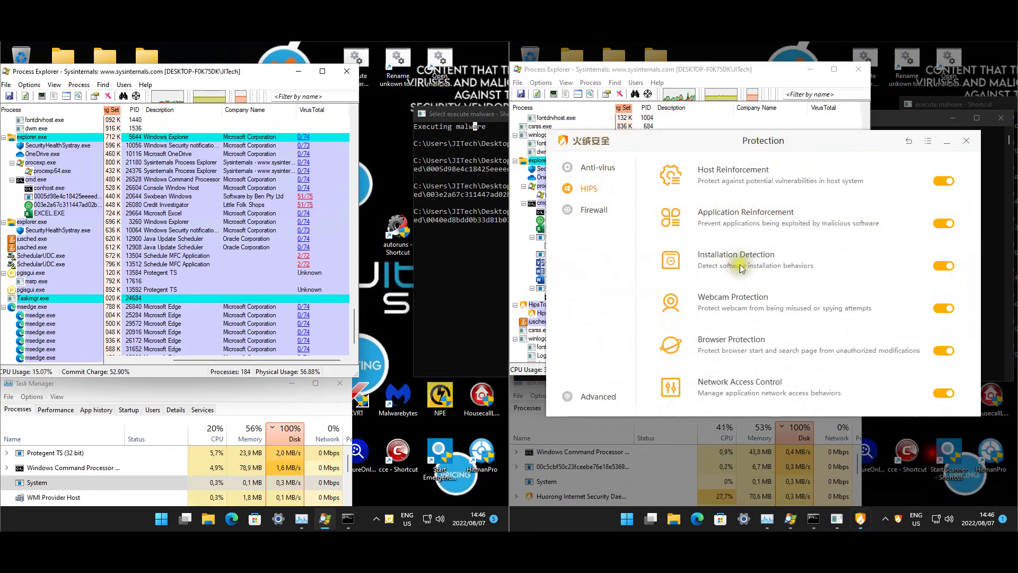
left_click(592, 209)
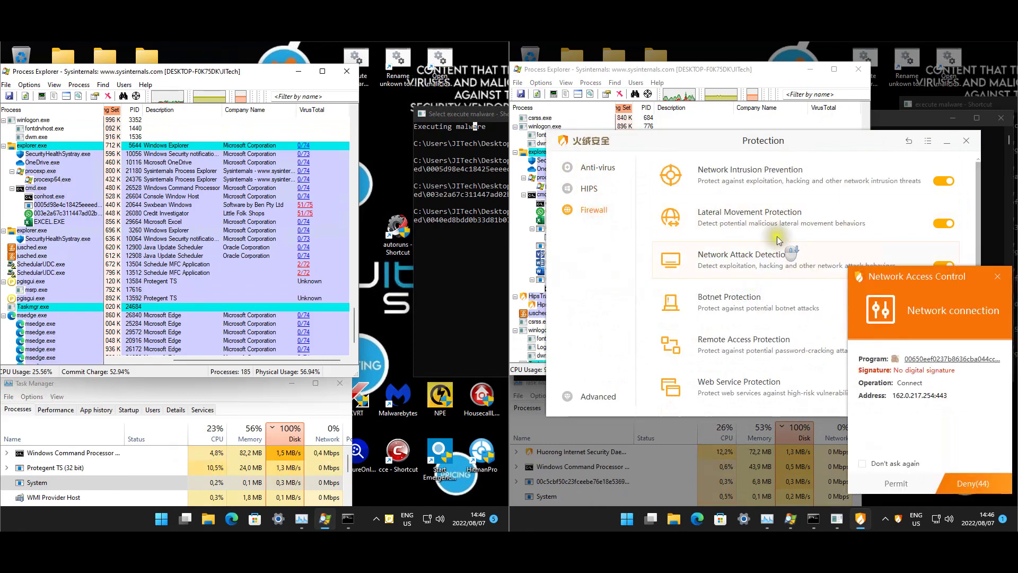
scroll(780, 236, "down", 1)
left_click(973, 485)
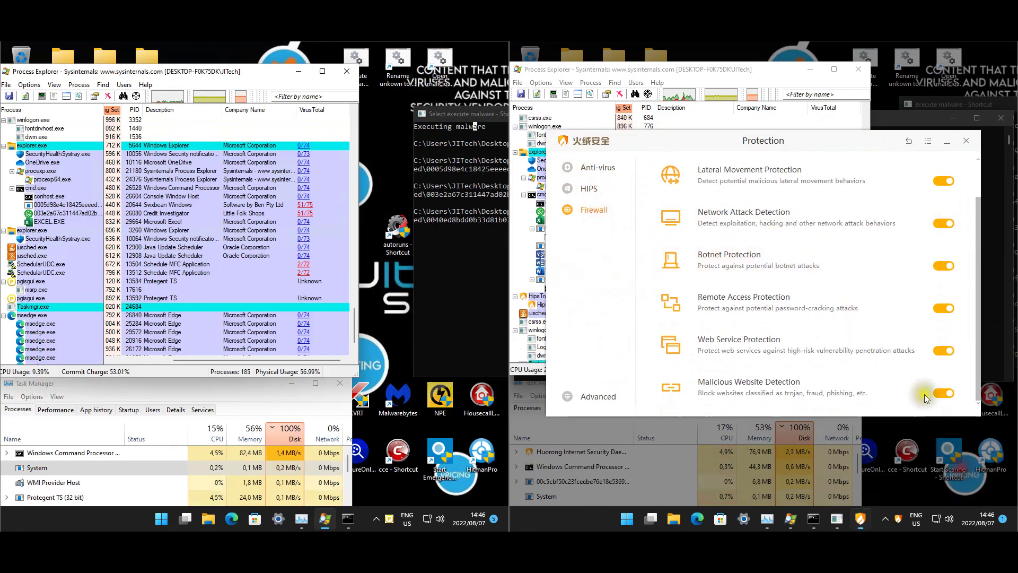
scroll(859, 258, "up", 1)
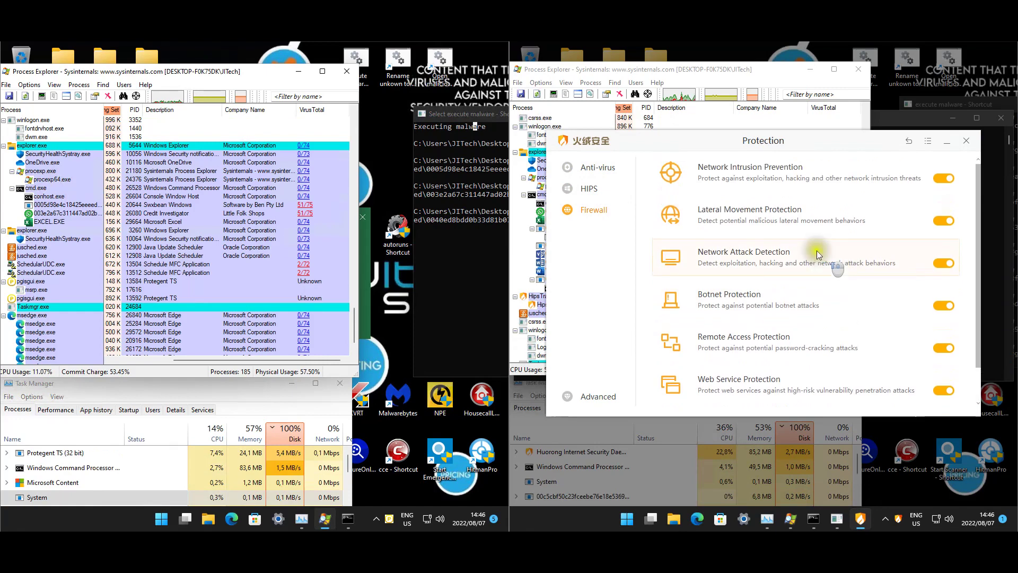
Review Huorong's Anti-virus protection list and open the detailed settings of Real-Time File System Protection.
left_click(593, 167)
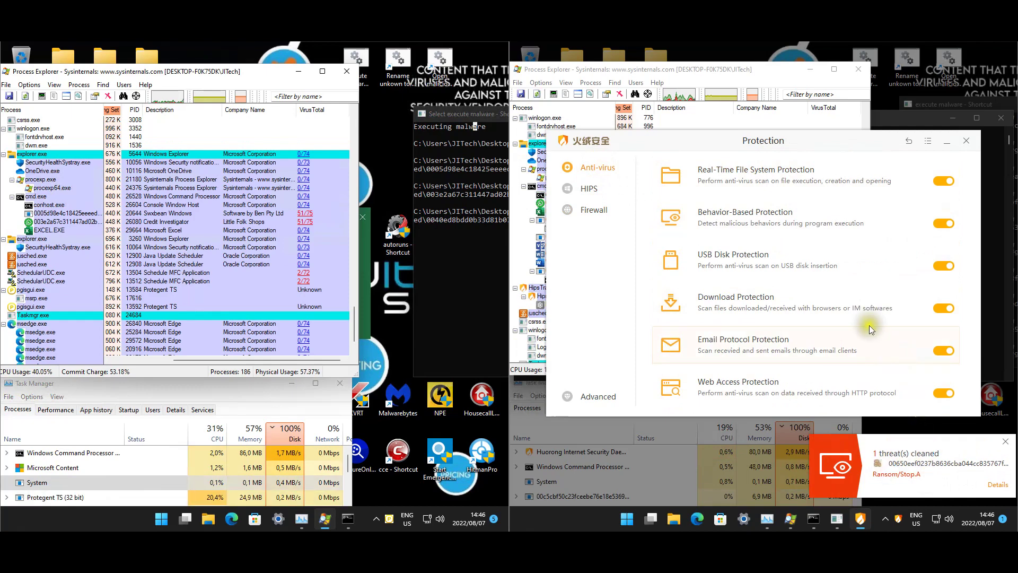
left_click(894, 470)
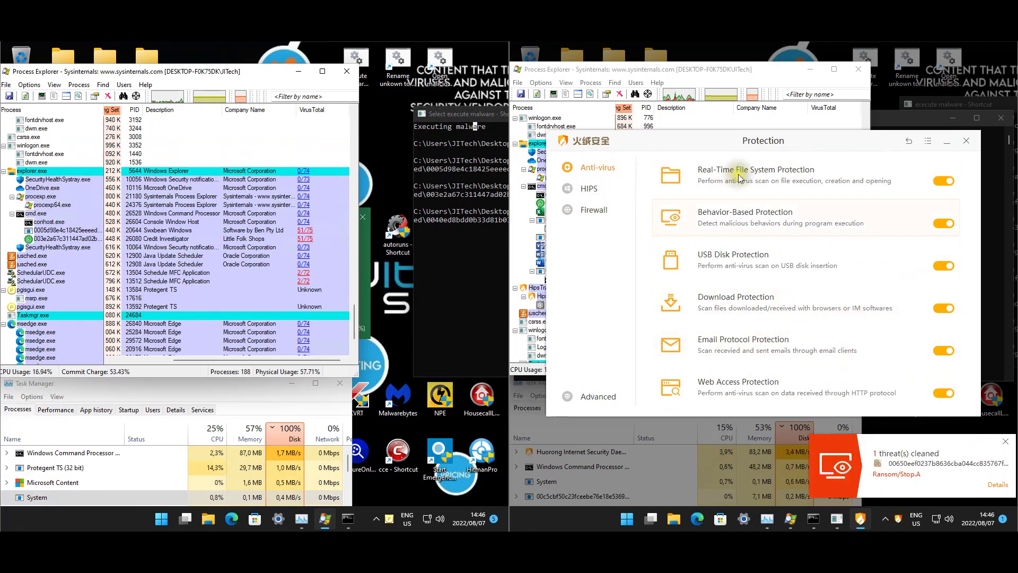
left_click(713, 170)
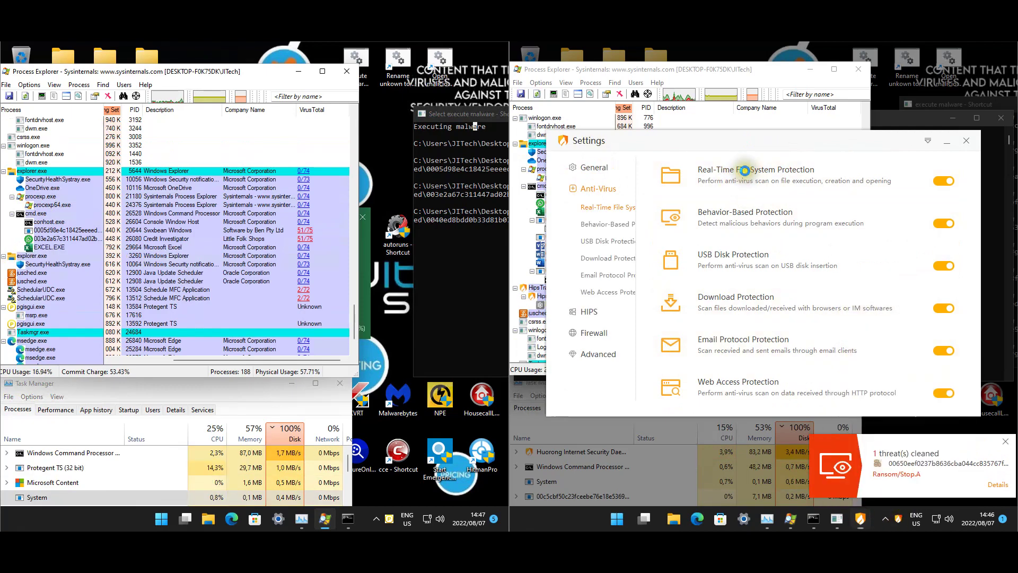
Resume the paused malware script on the Protegent machine and clear the alerts on the Huorong machine, denying the sample's network connection.
right_click(463, 186)
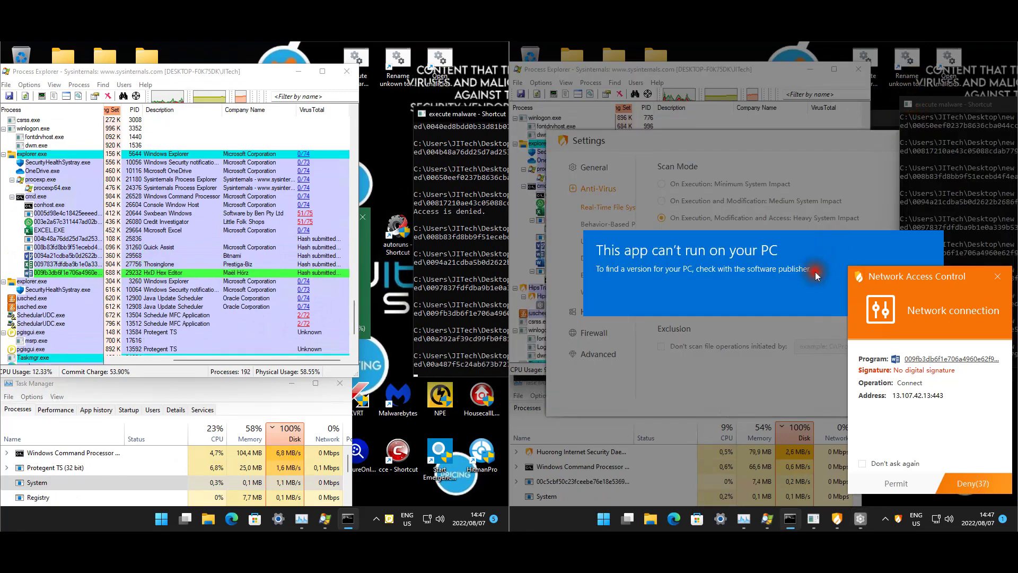
left_click(819, 275)
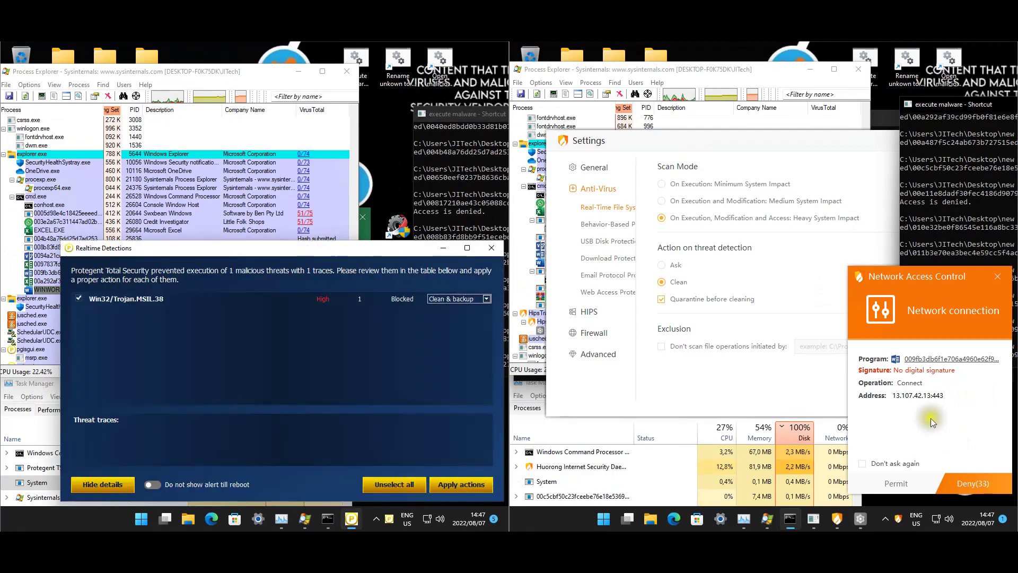
left_click(970, 482)
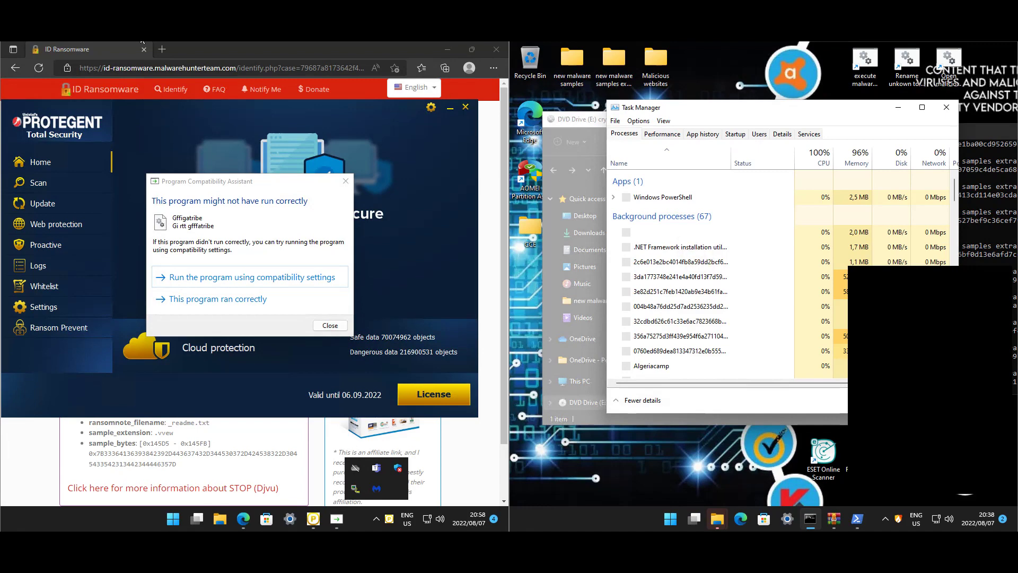
Bring the ID Ransomware result to the front on the Protegent machine and open File Explorer.
left_click(172, 43)
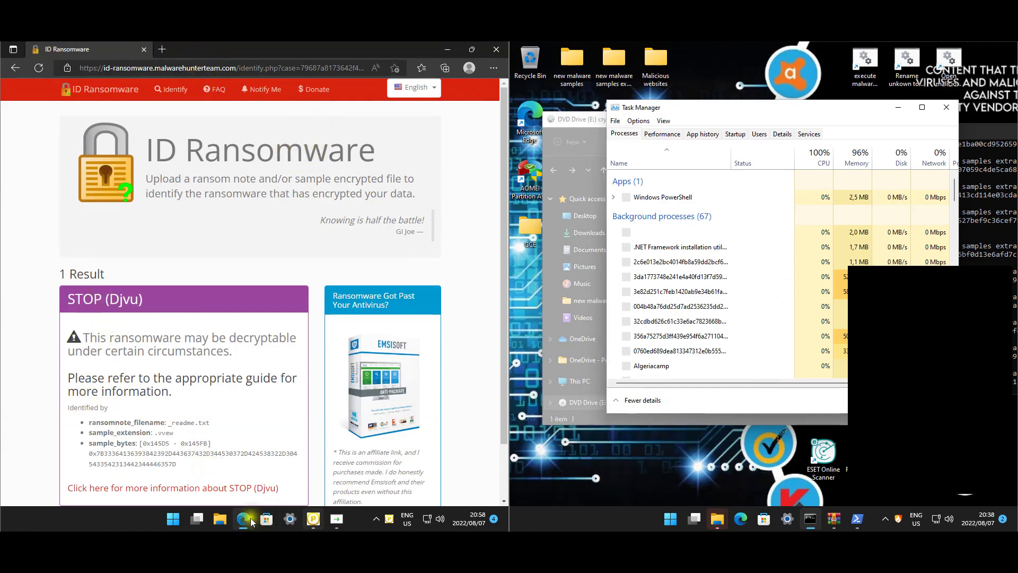
left_click(222, 520)
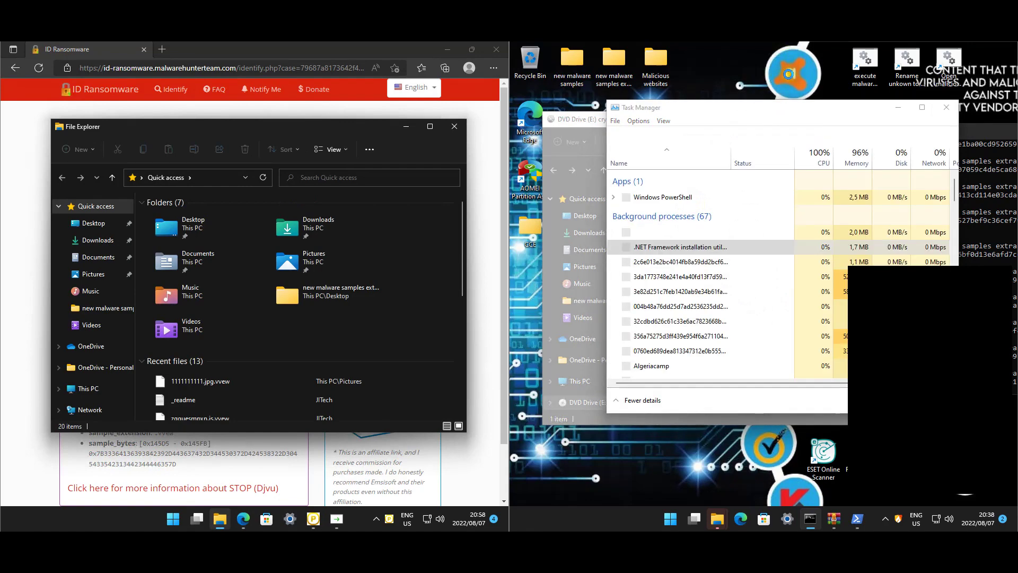
Check how the Huorong machine responds by selecting background processes in Task Manager and switching between its open windows.
left_click(701, 263)
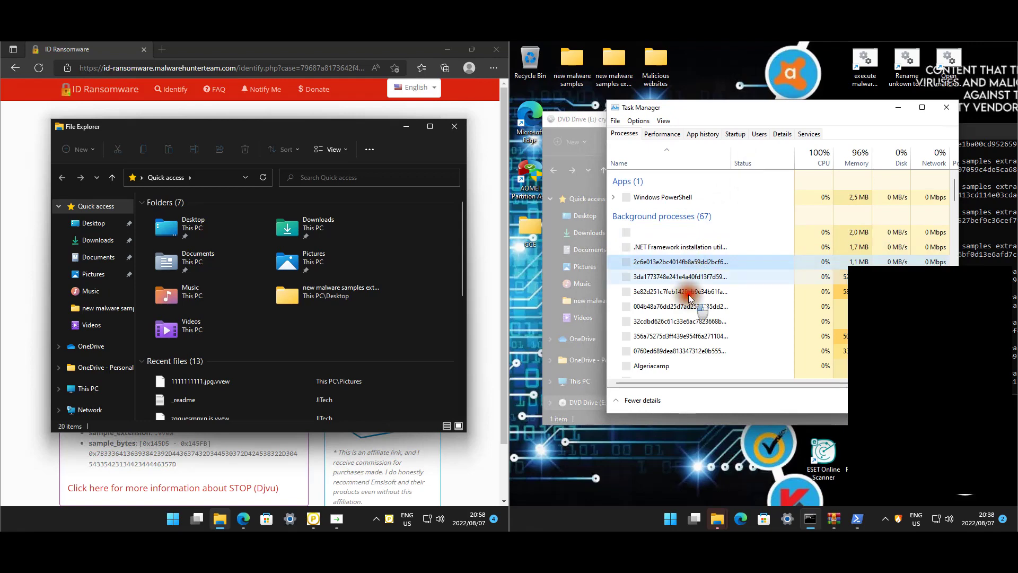
left_click(688, 321)
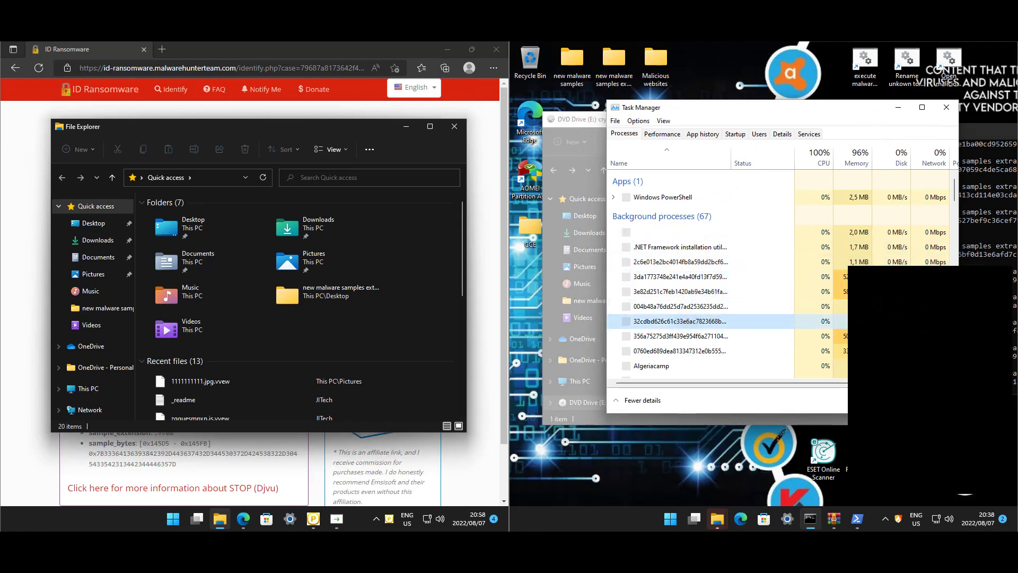
left_click(977, 136)
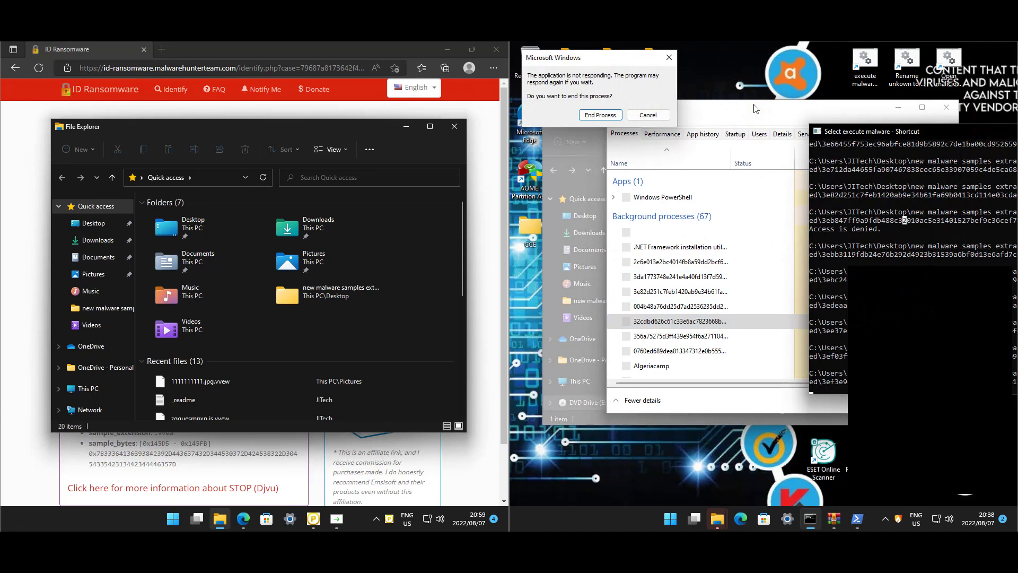
left_click(751, 109)
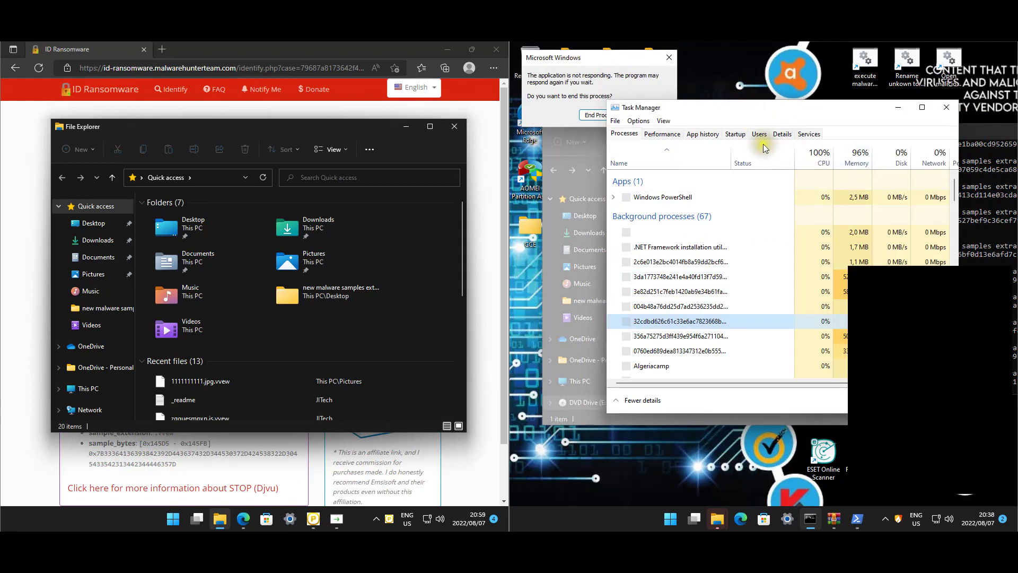
left_click(716, 520)
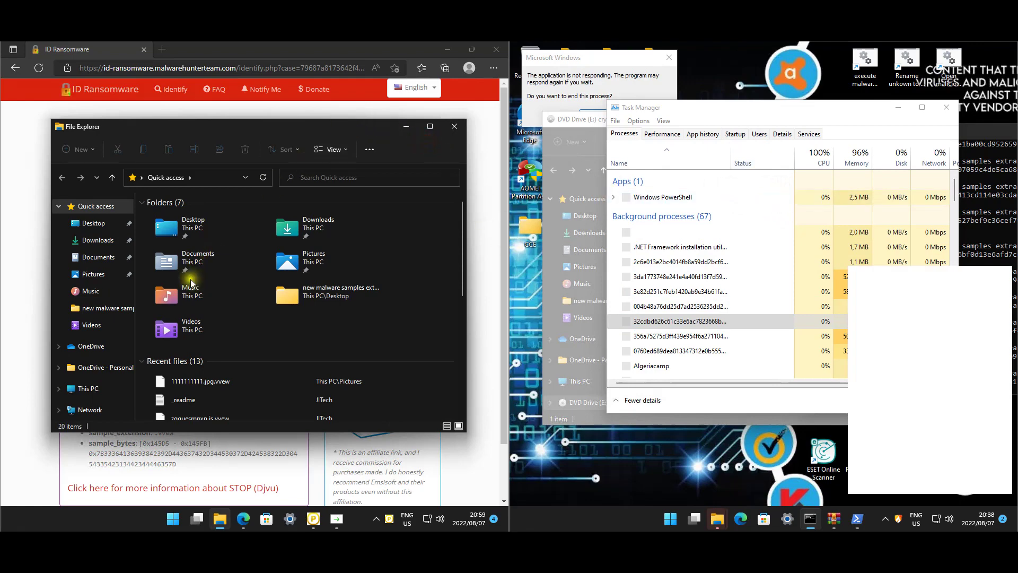
Inspect the .vvew files in the Documents and Pictures folders on the Protegent machine, and close File Explorer.
left_click(198, 259)
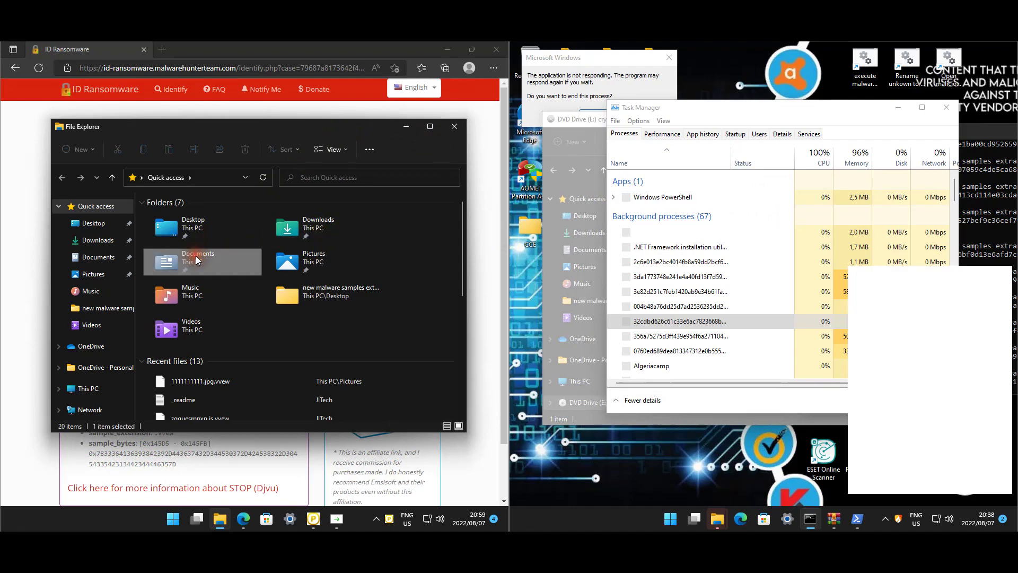
double_click(200, 261)
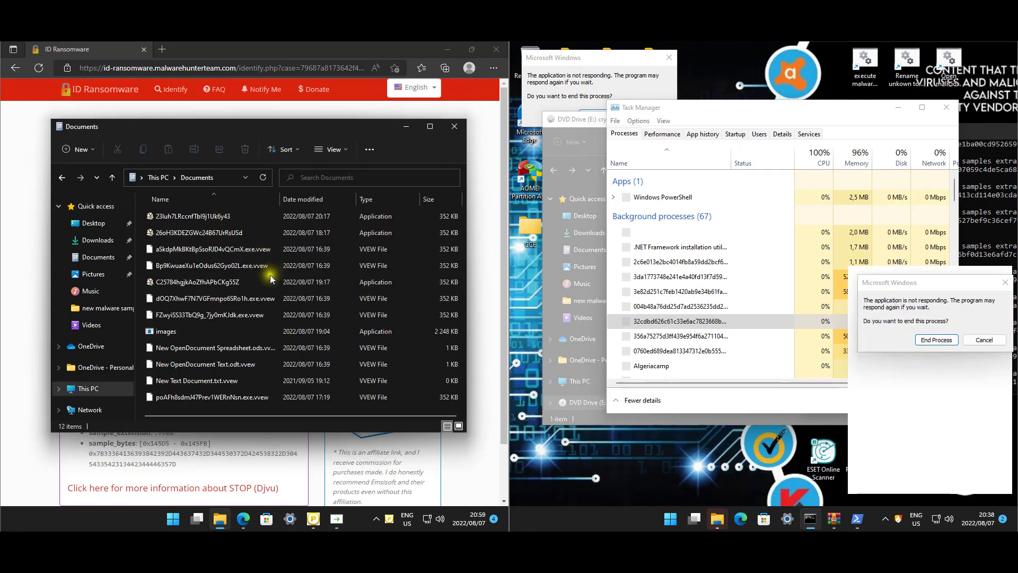
left_click(209, 253)
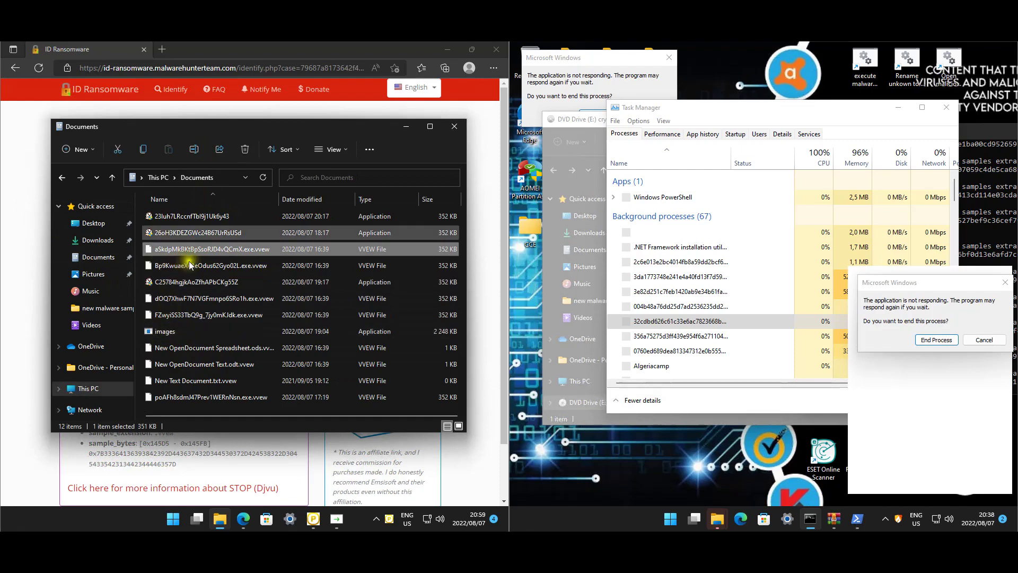
left_click(91, 274)
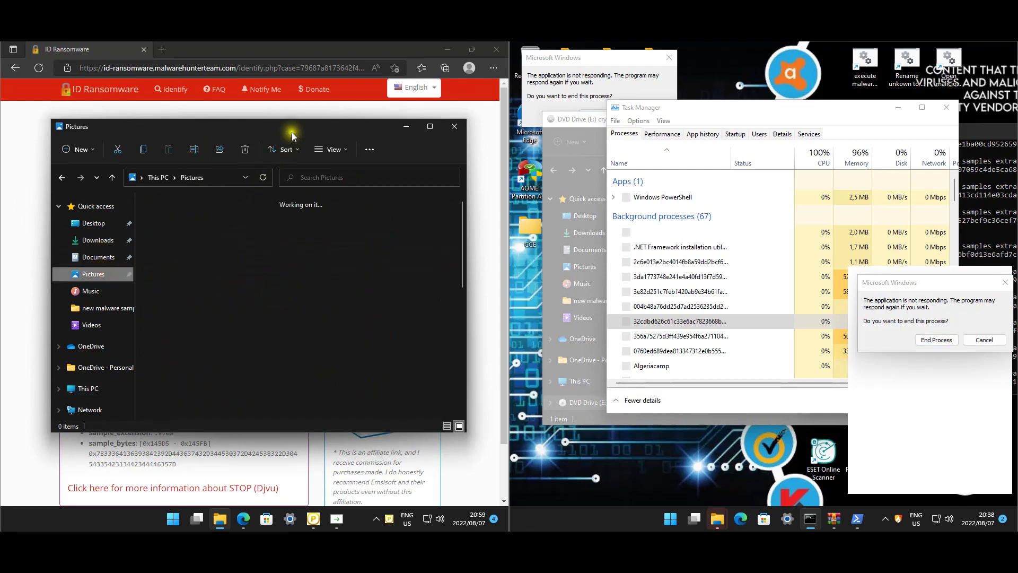
scroll(438, 281, "down", 5)
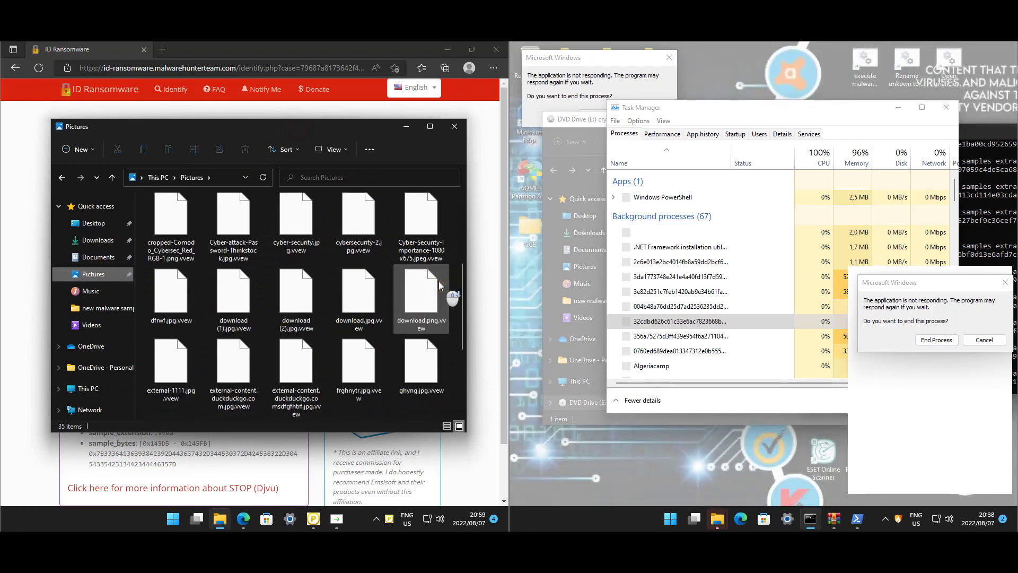
scroll(407, 285, "up", 5)
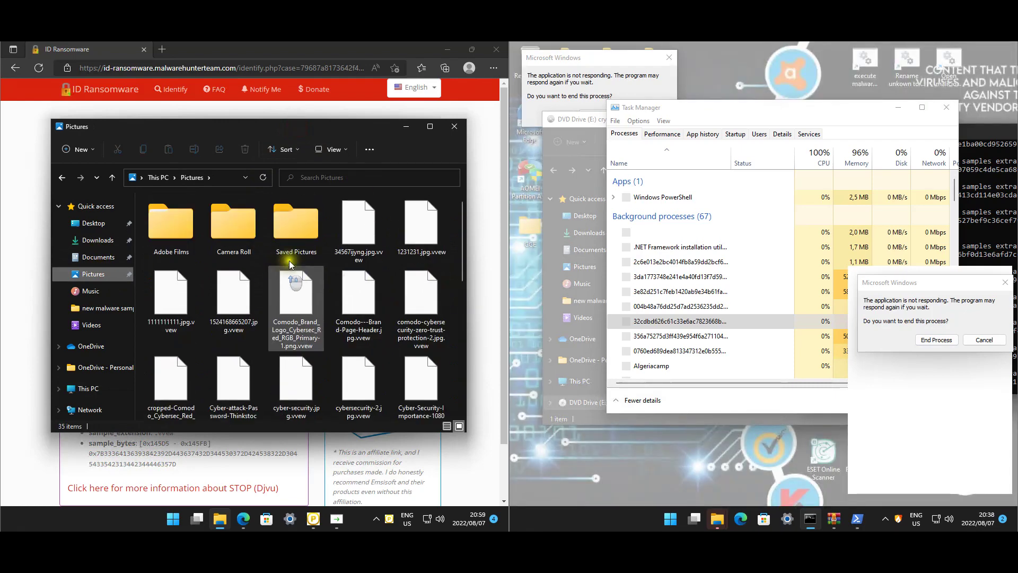
left_click(454, 126)
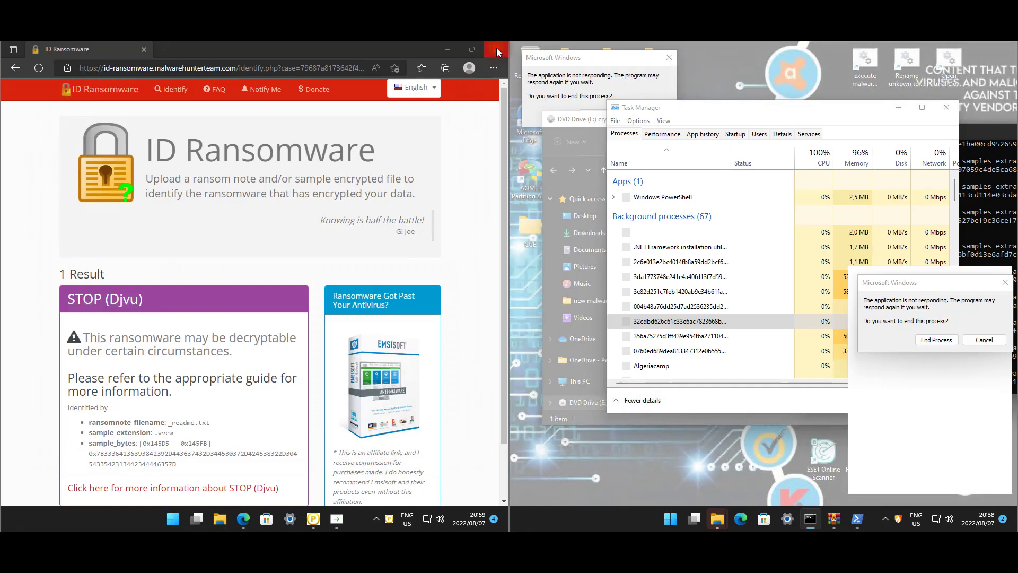
Close the browser, the Program Compatibility Assistant message and the Protegent window, and check whether the Huorong machine responds.
left_click(496, 49)
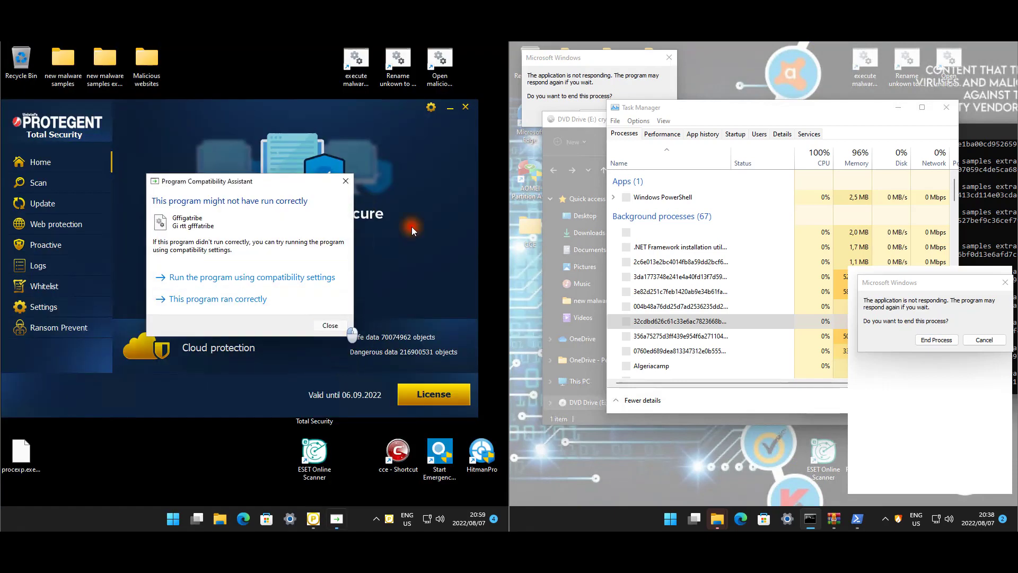
left_click(330, 326)
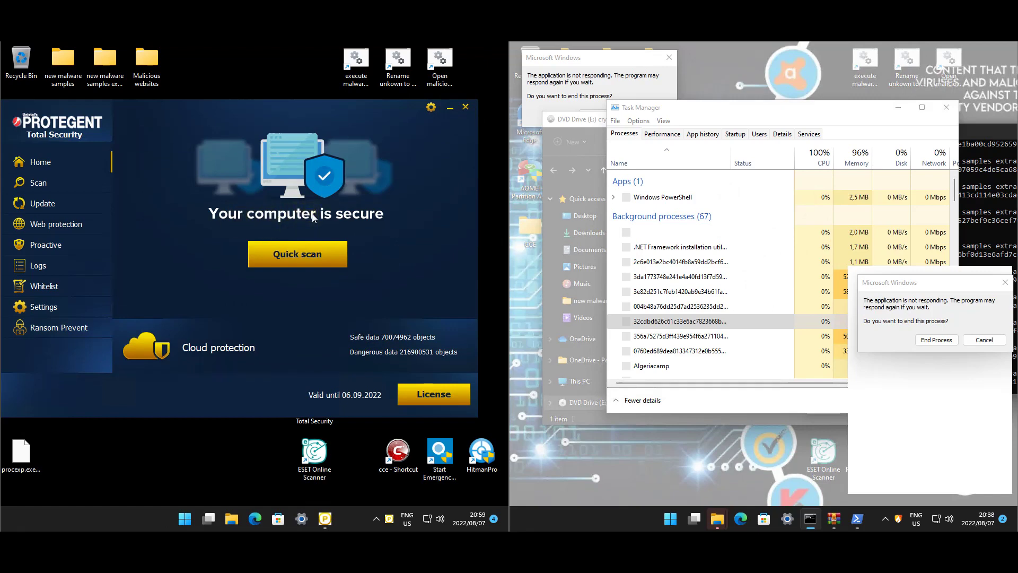
left_click(466, 106)
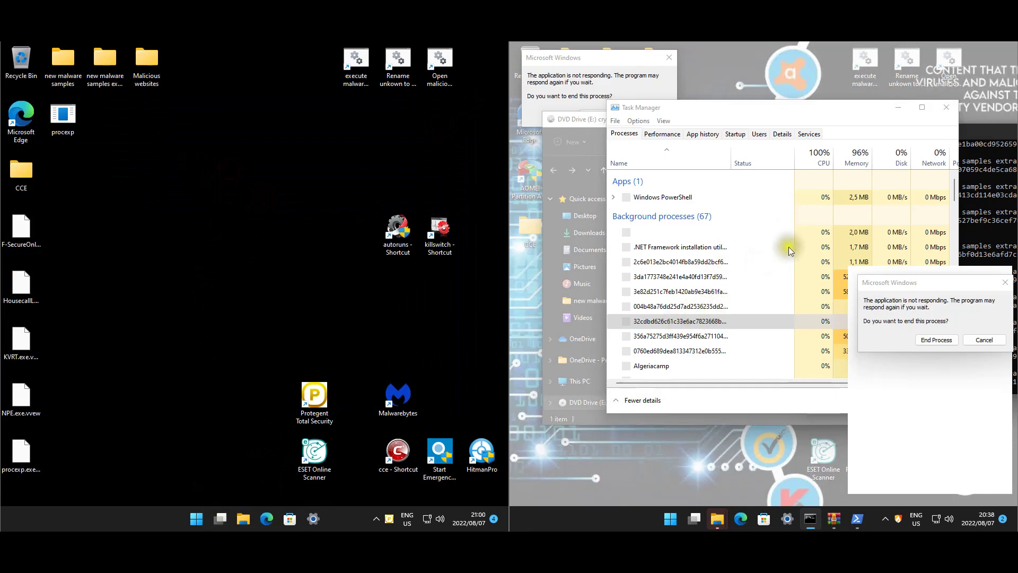
left_click(759, 262)
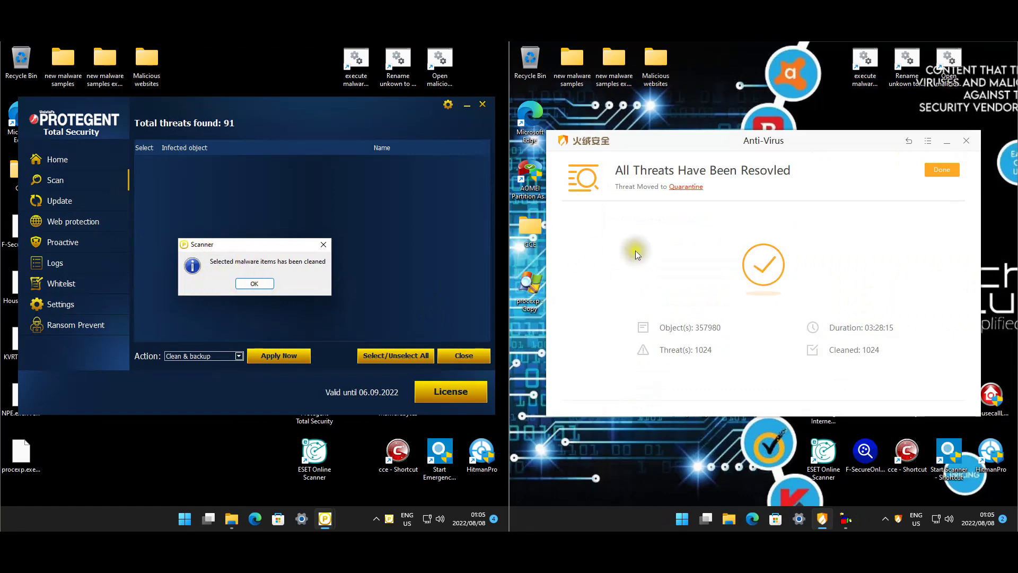
Dismiss Huorong's finished Anti-Virus scan results and stop the running full scan in Protegent.
left_click(418, 237)
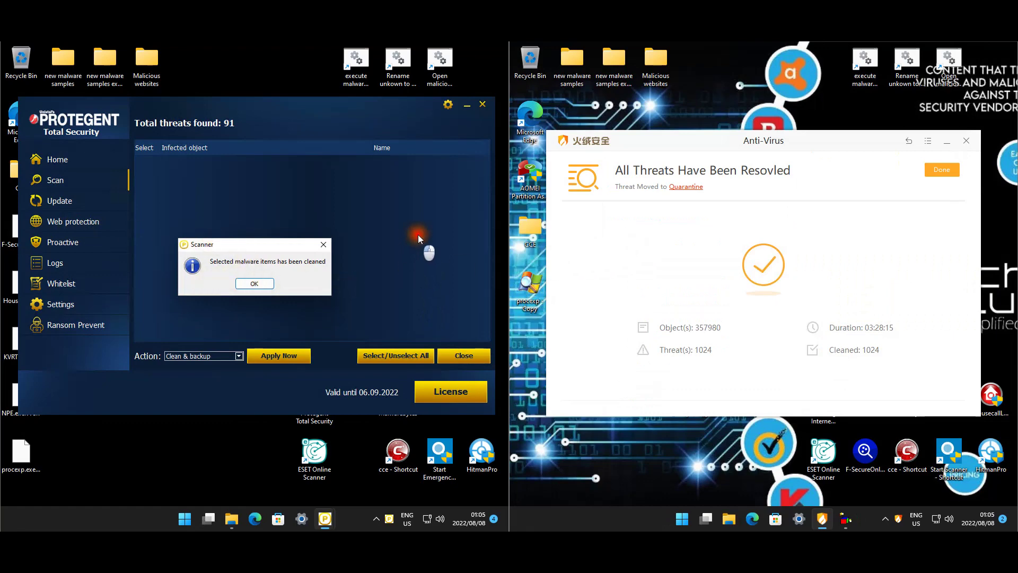
left_click(942, 169)
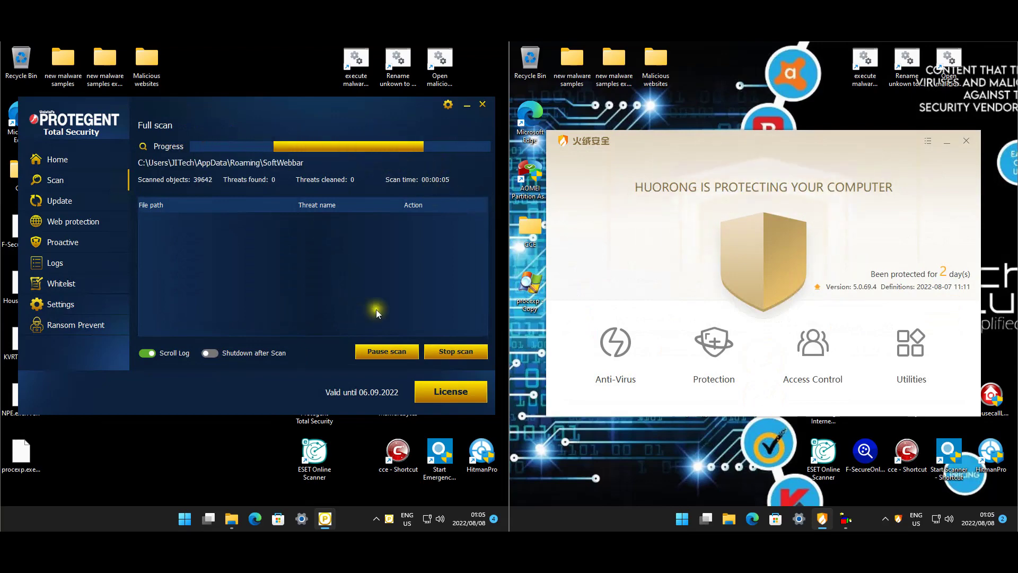
left_click(454, 356)
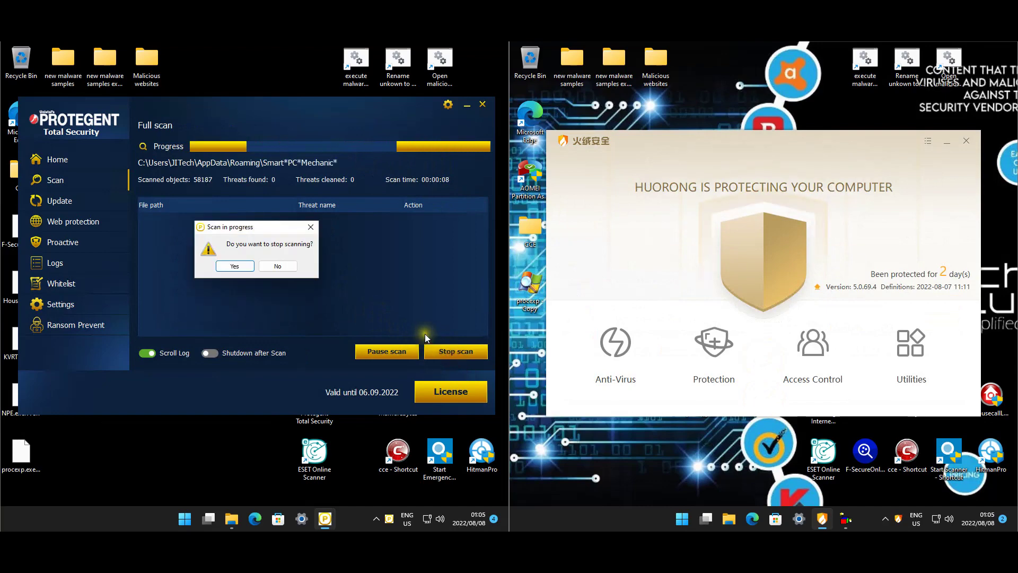
left_click(235, 267)
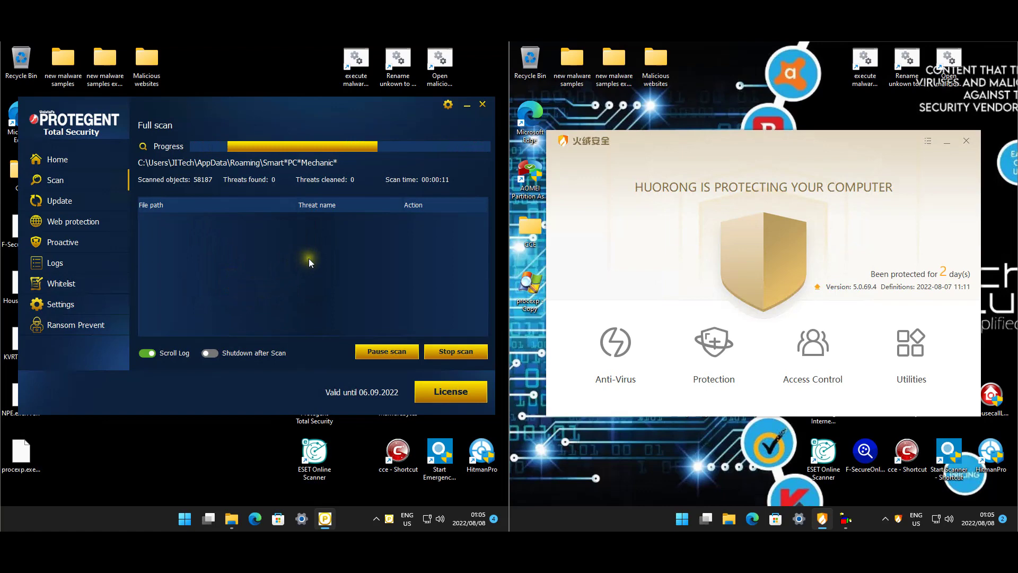
Close the Huorong and Protegent main windows to return to both desktops.
left_click(965, 142)
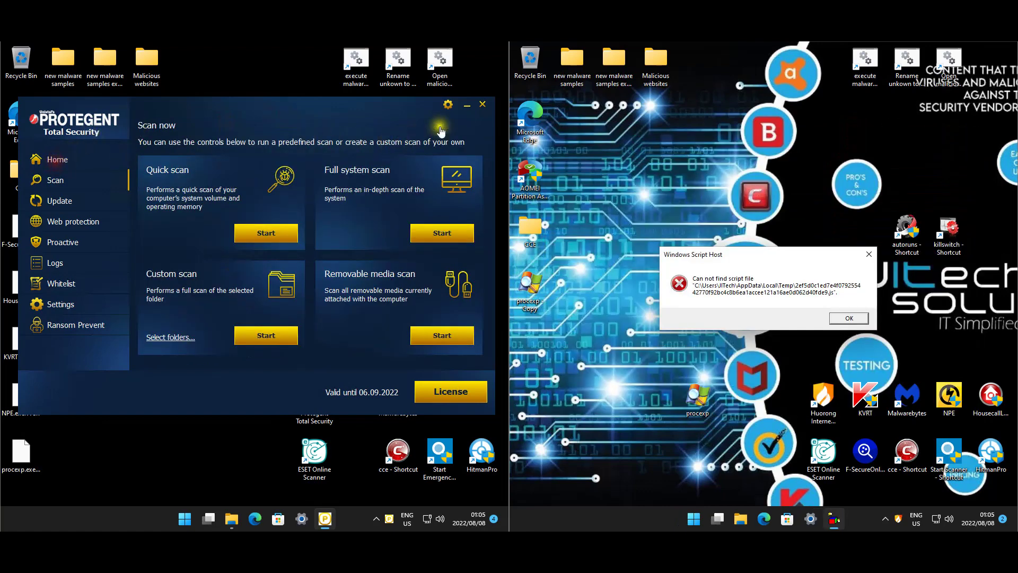
left_click(483, 104)
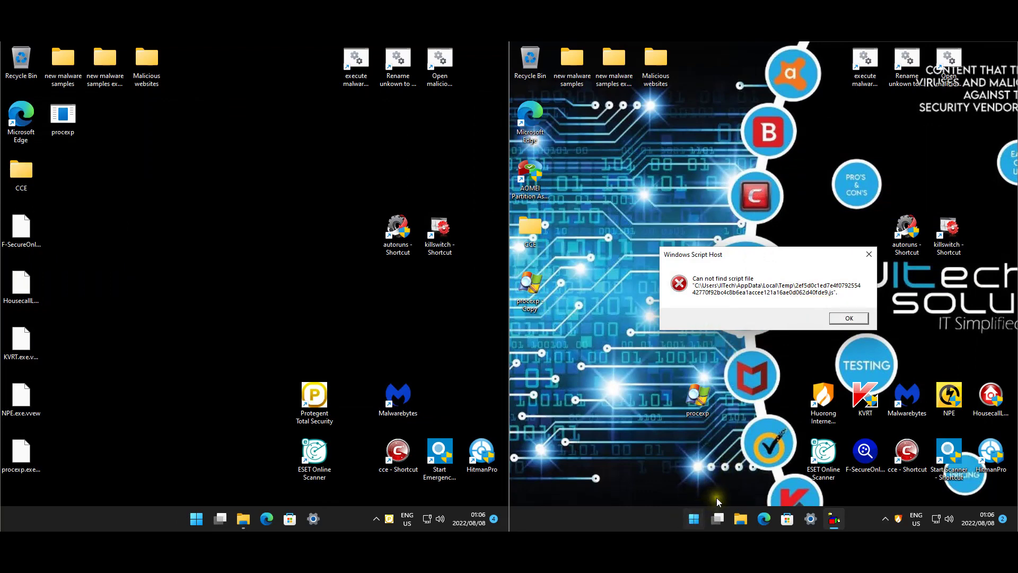
key("Return")
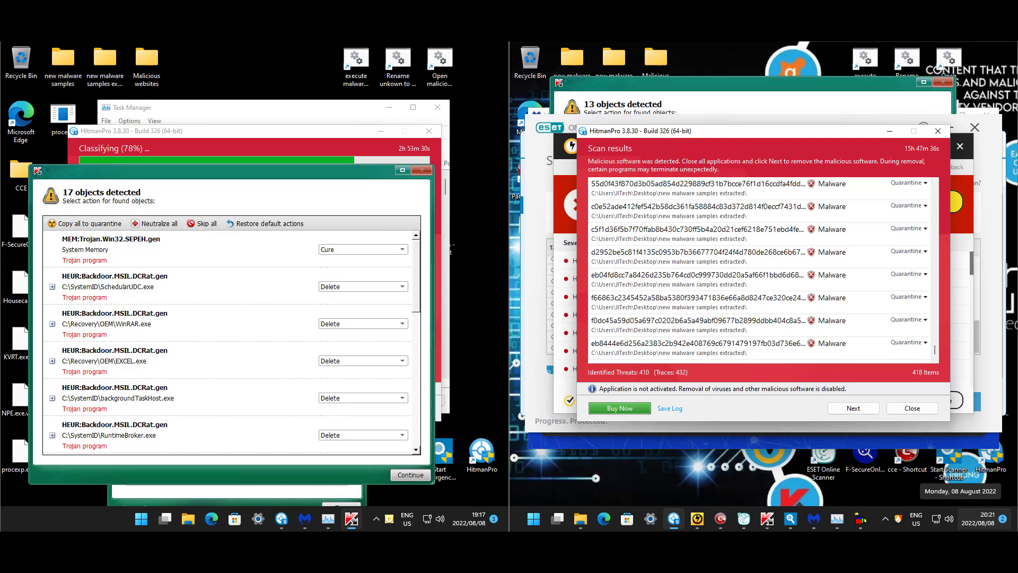
Review HitmanPro's malware detections on the Huorong machine, and close the scanner along with the procexp.exe access error.
left_click_drag(327, 200, 221, 304)
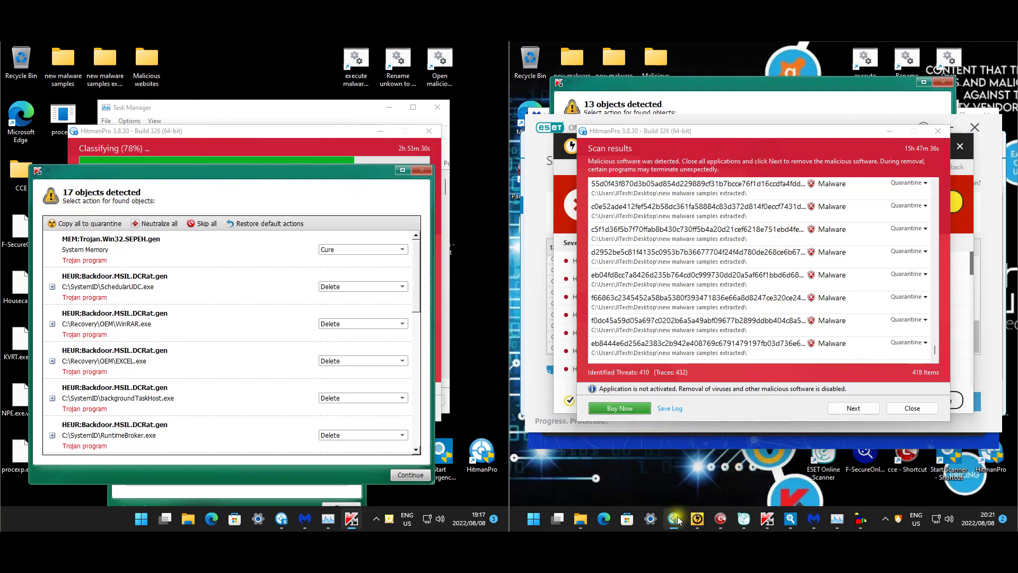
left_click(876, 318)
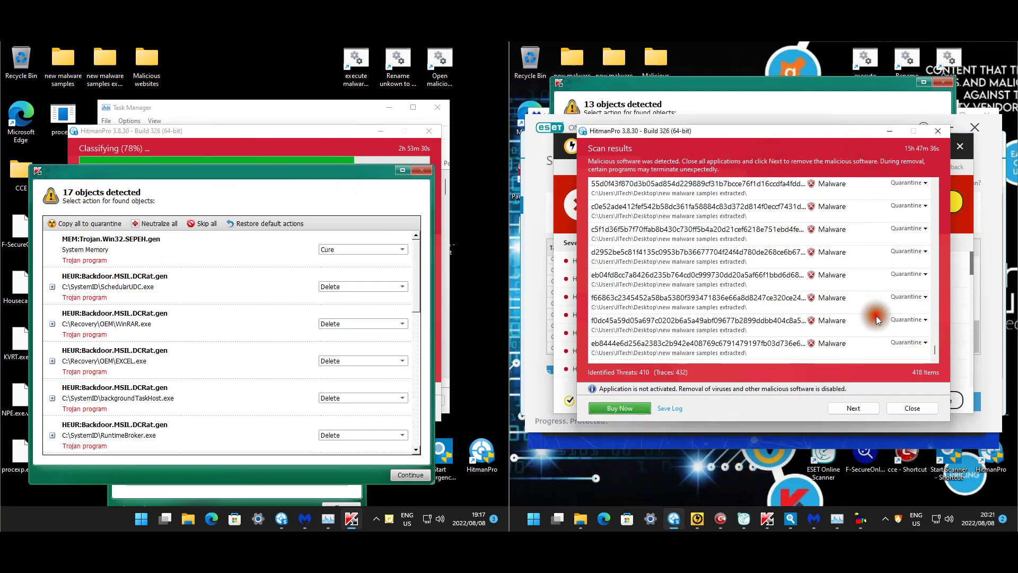
left_click_drag(936, 346, 861, 200)
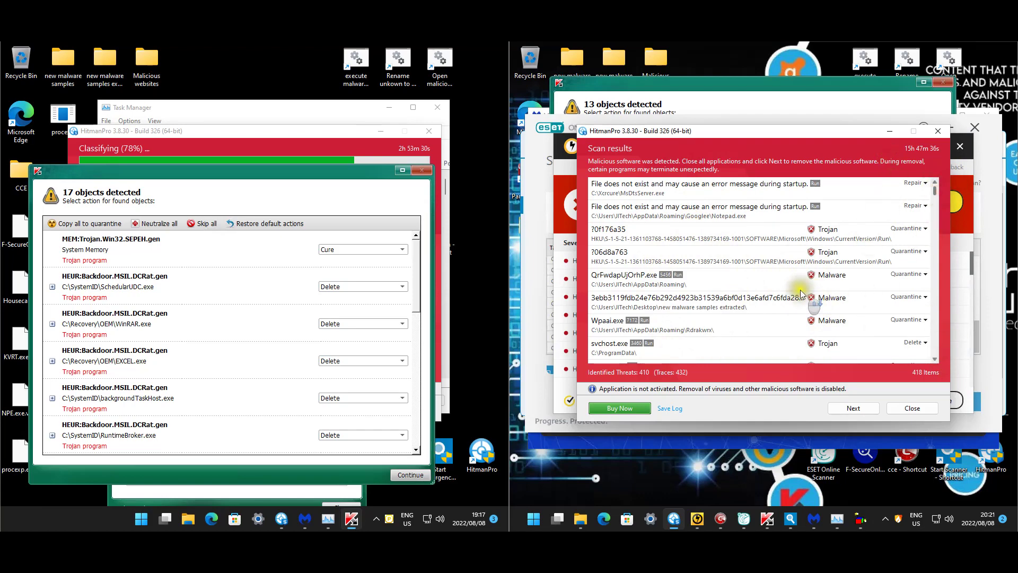
scroll(812, 292, "down", 5)
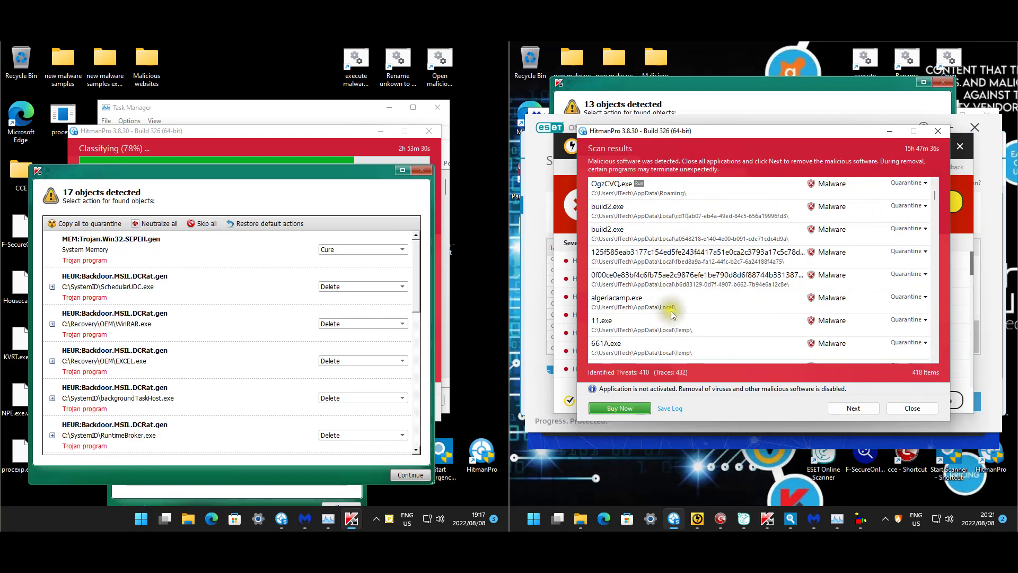
scroll(753, 299, "down", 8)
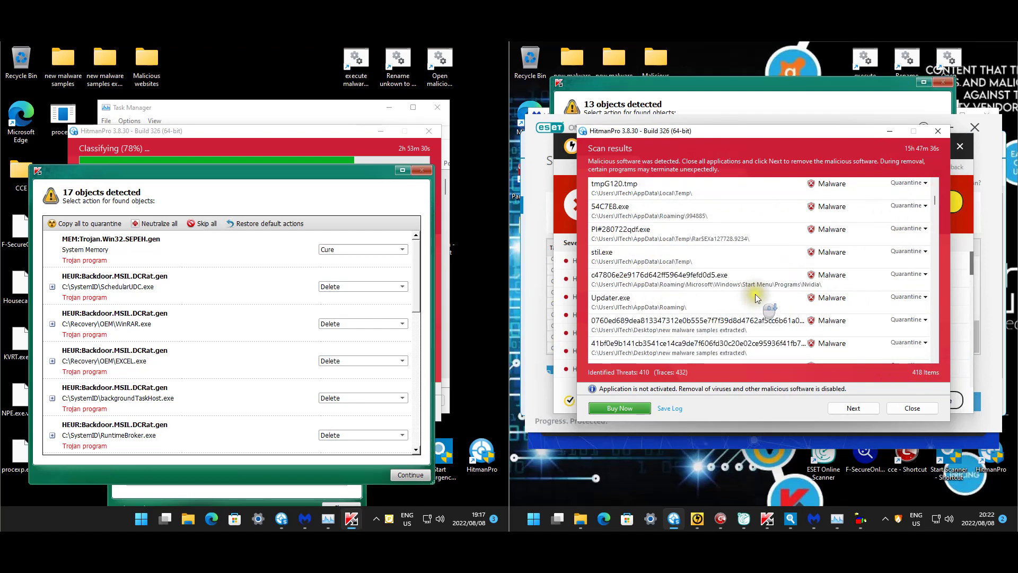
scroll(759, 295, "down", 10)
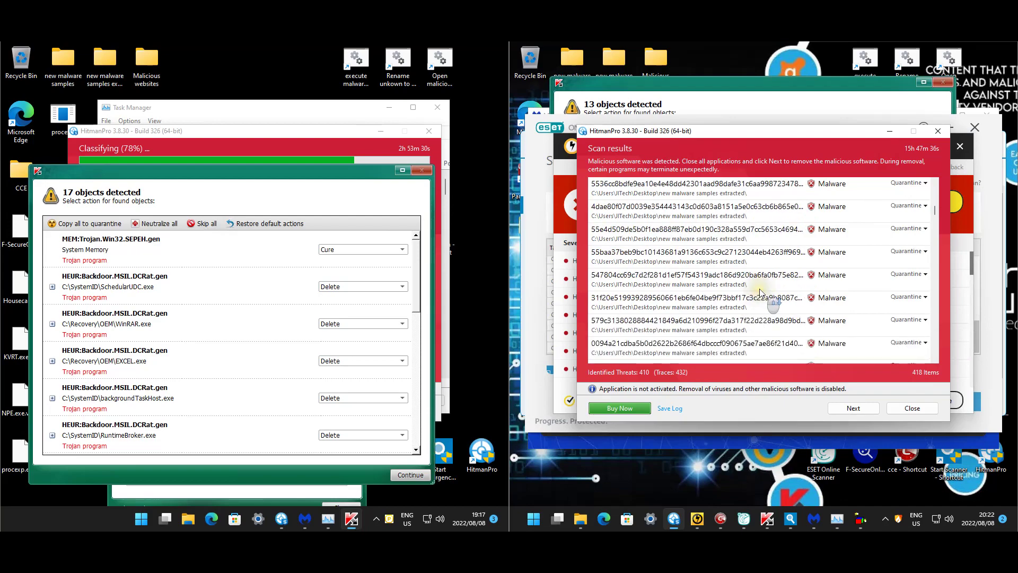
scroll(761, 293, "down", 10)
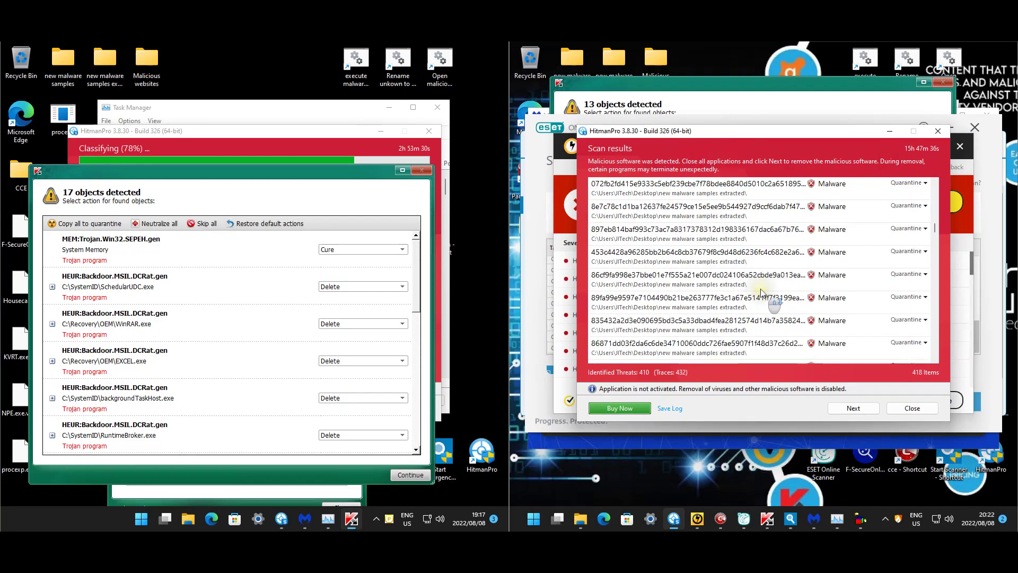
scroll(763, 292, "down", 10)
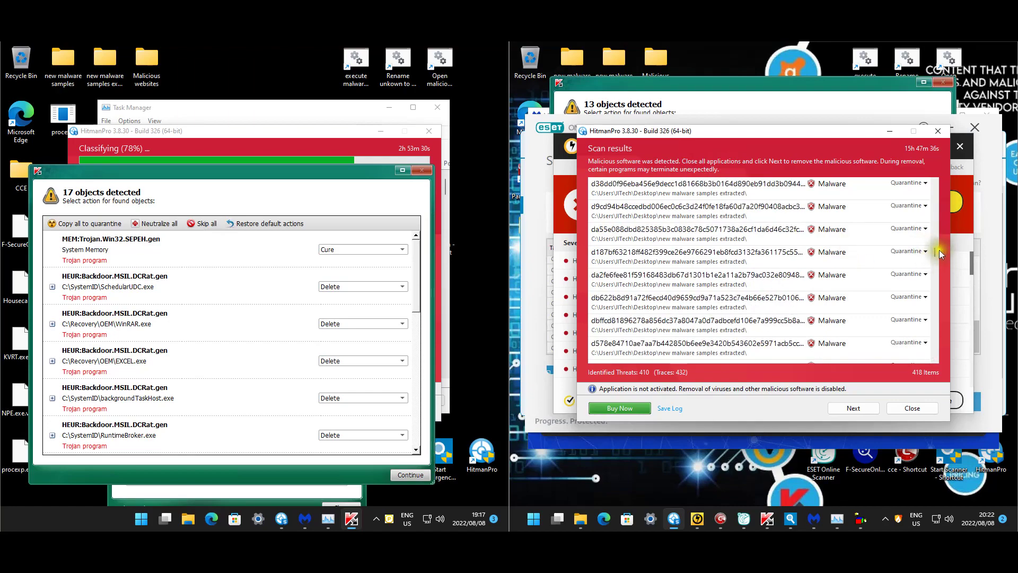
left_click_drag(935, 253, 935, 363)
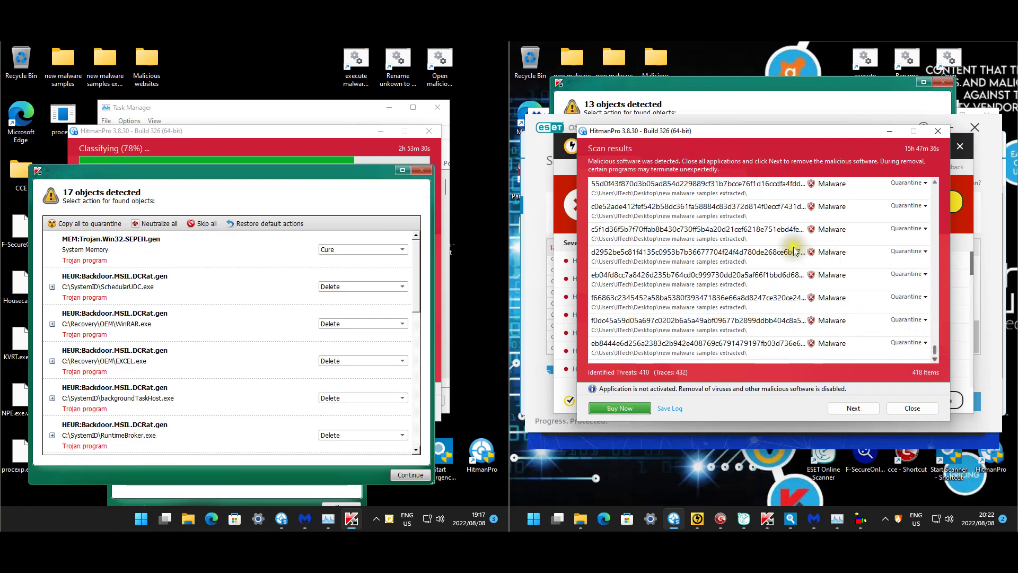
left_click(906, 412)
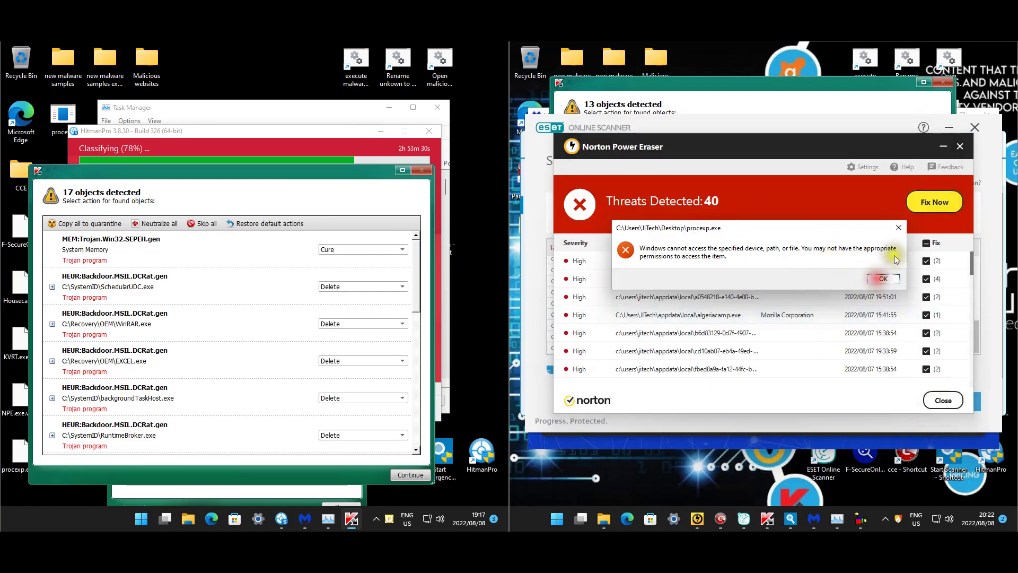
left_click(883, 279)
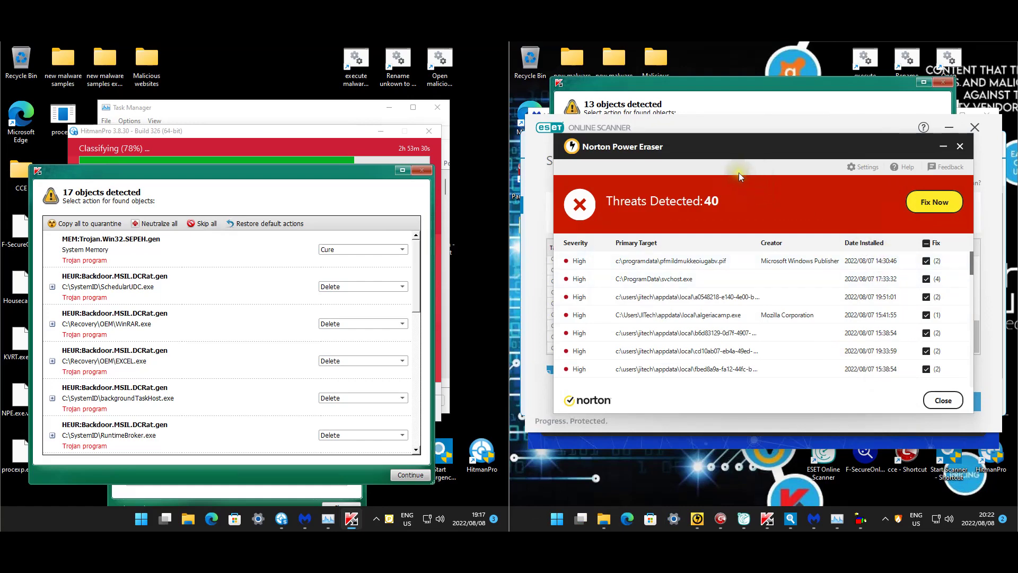
Review Norton Power Eraser's detected threats and the details of the hosts file entry, and exit the scanner without fixing anything.
left_click(763, 189)
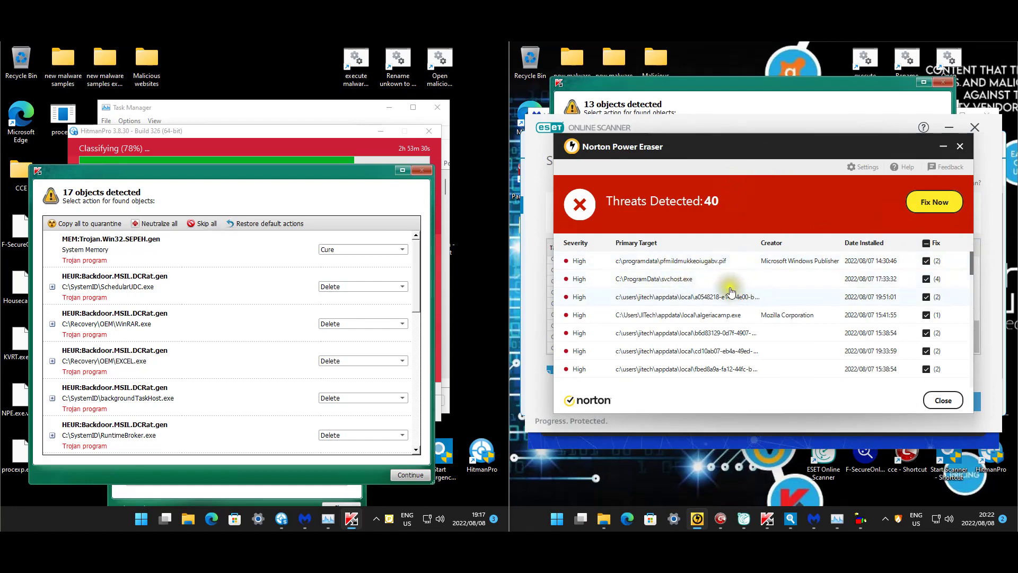
scroll(787, 313, "down", 3)
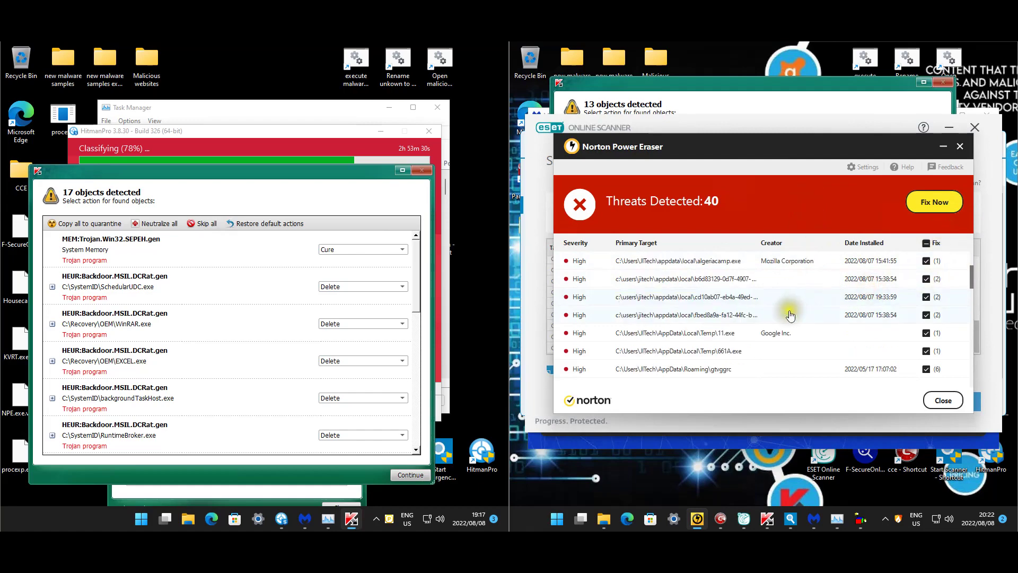
scroll(787, 321, "down", 5)
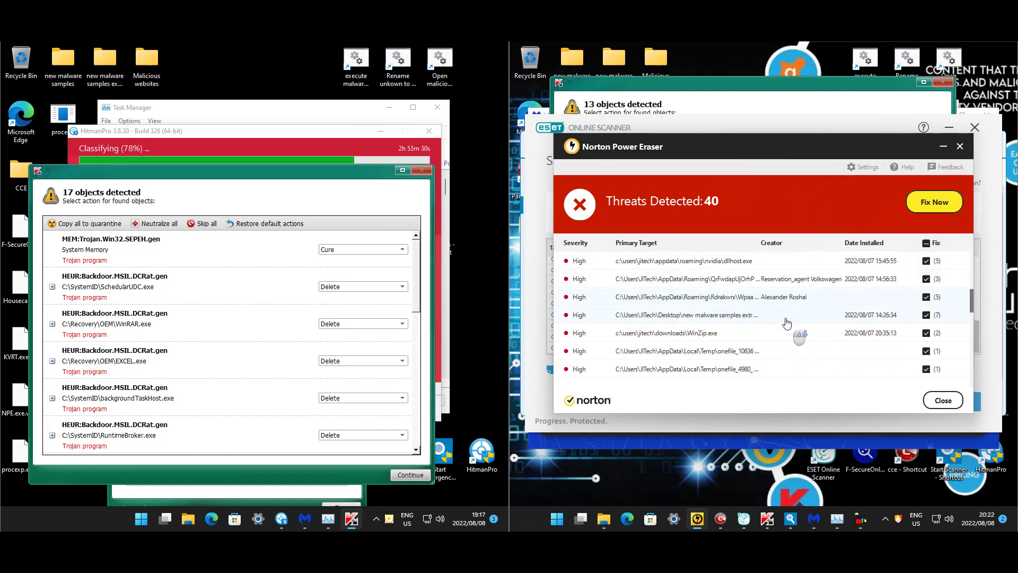
scroll(787, 323, "down", 5)
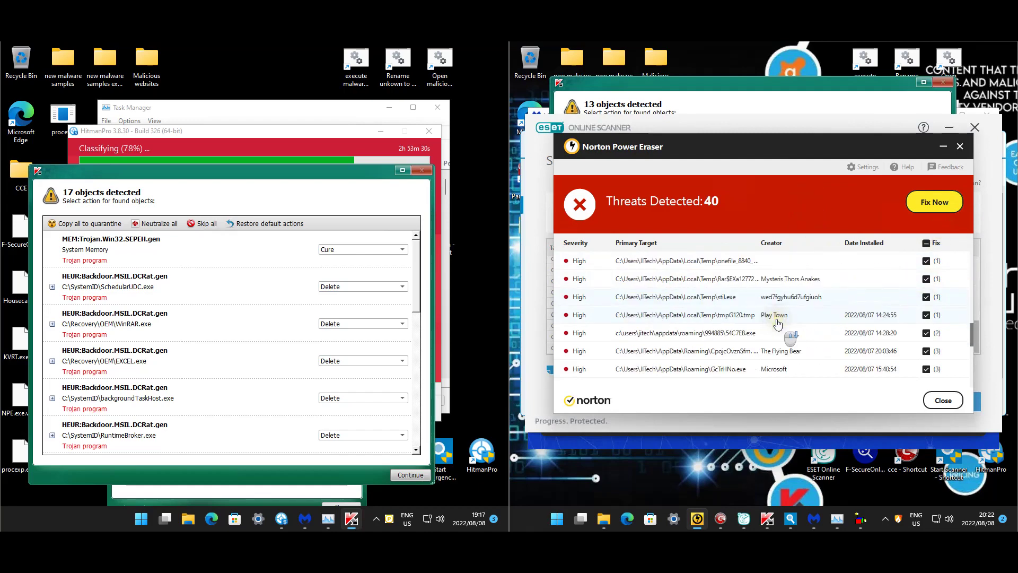
scroll(775, 324, "down", 3)
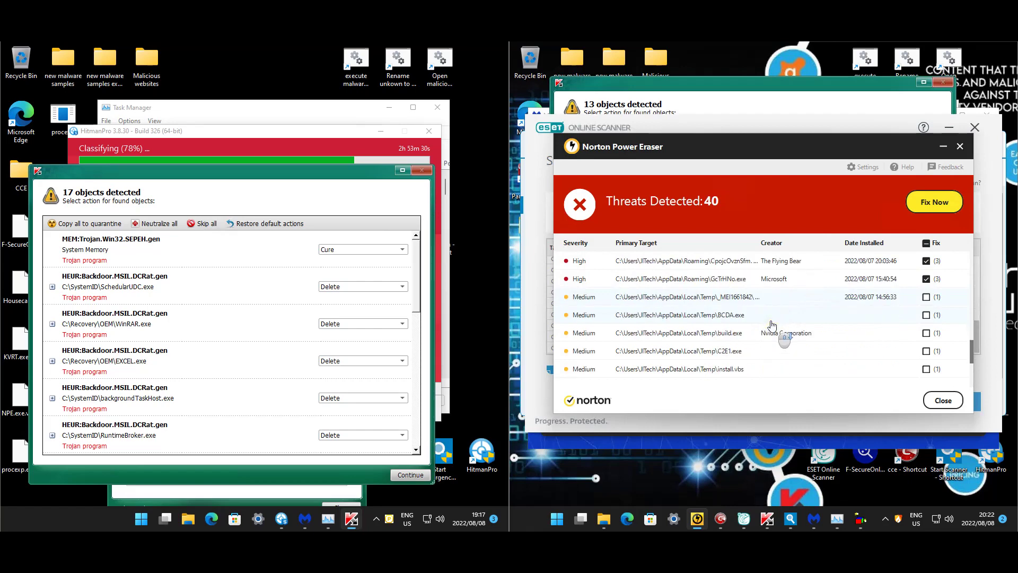
scroll(774, 324, "down", 3)
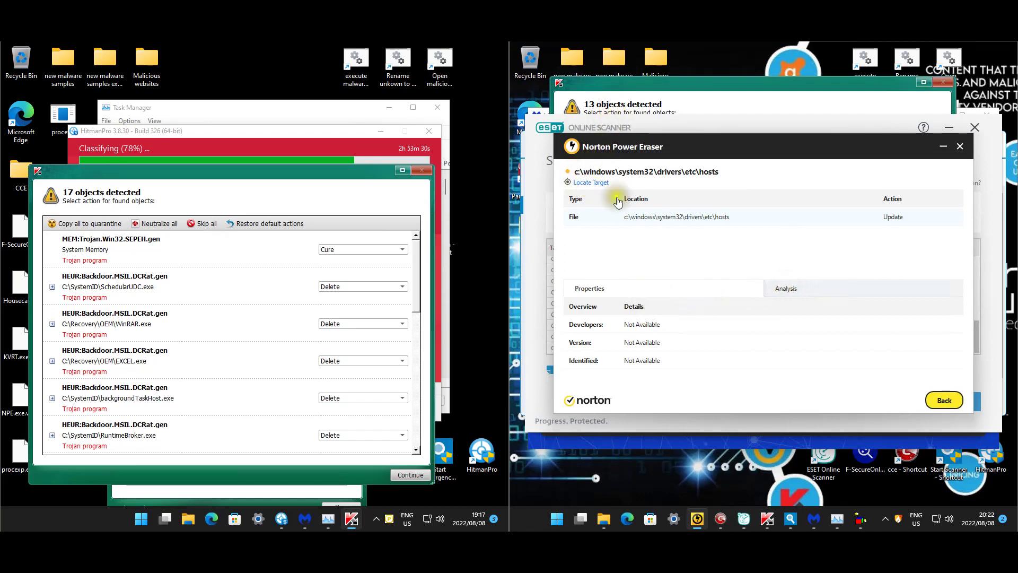
left_click(947, 399)
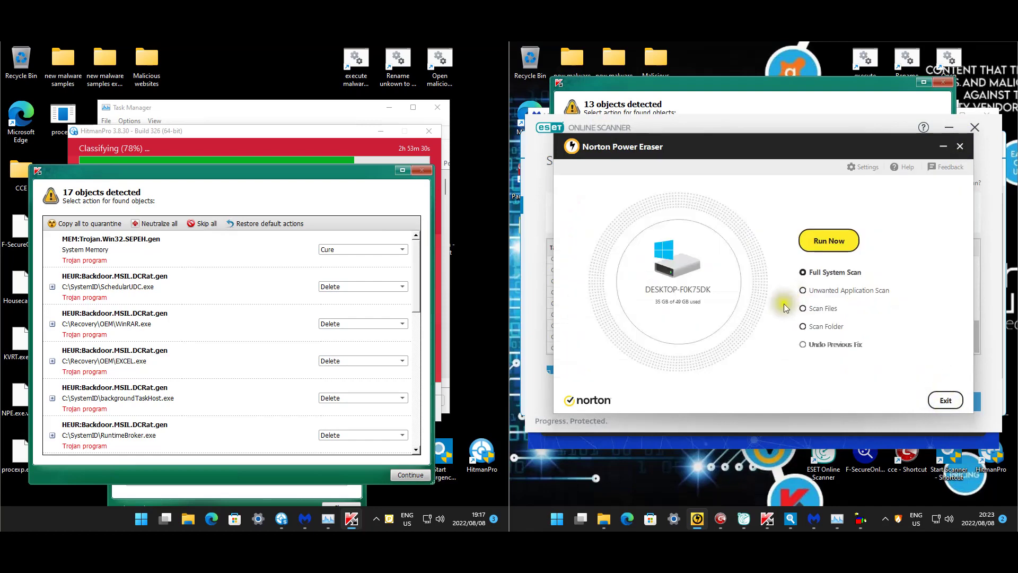
left_click(945, 400)
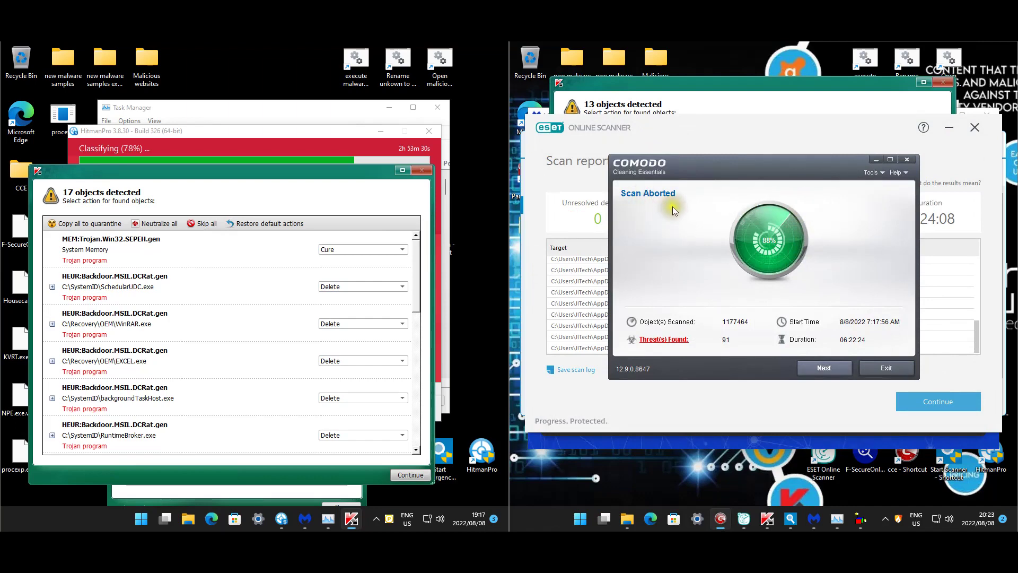
Open Comodo Cleaning Essentials' threat results, widen the Name column to review every entry through Modified Hosts, and exit without applying the cleanup.
left_click(673, 340)
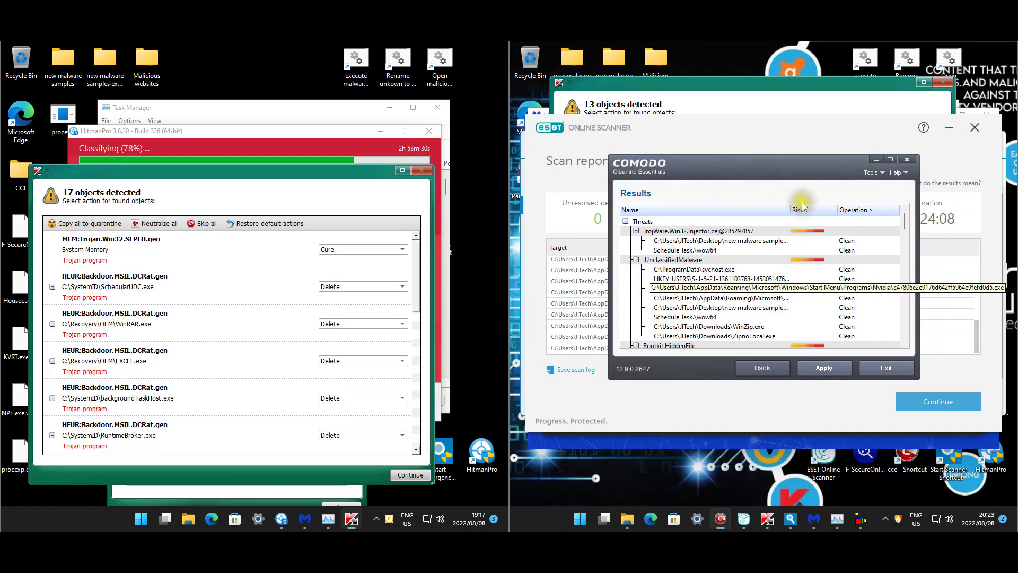
left_click_drag(793, 210, 836, 222)
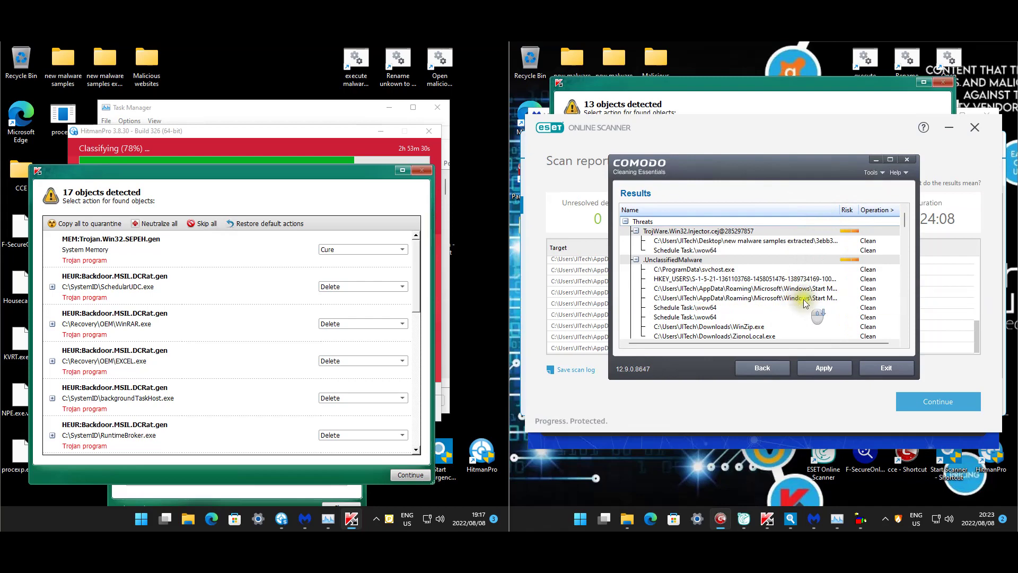
scroll(801, 298, "down", 2)
scroll(802, 303, "down", 3)
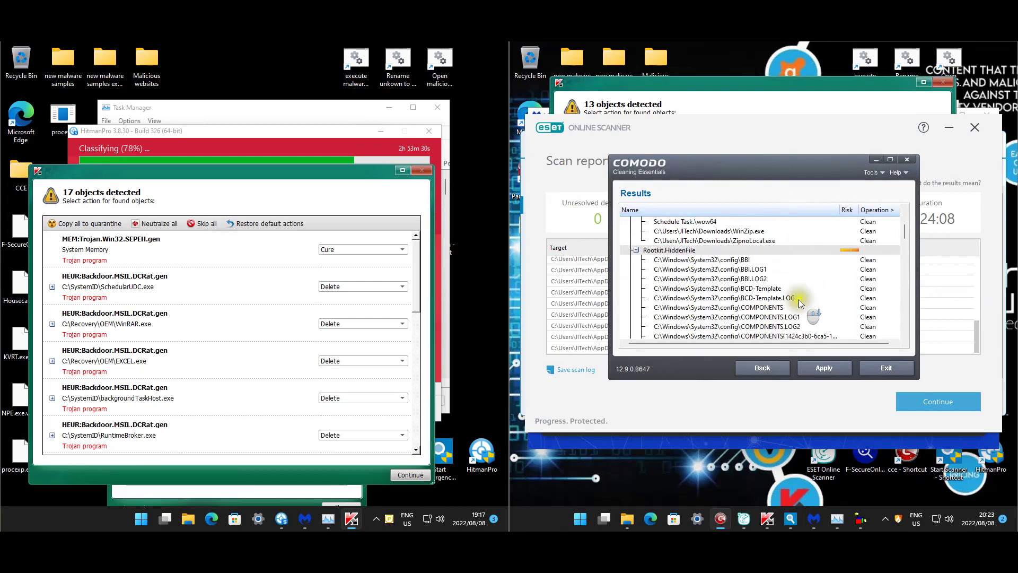
left_click_drag(904, 231, 900, 313)
scroll(700, 265, "down", 2)
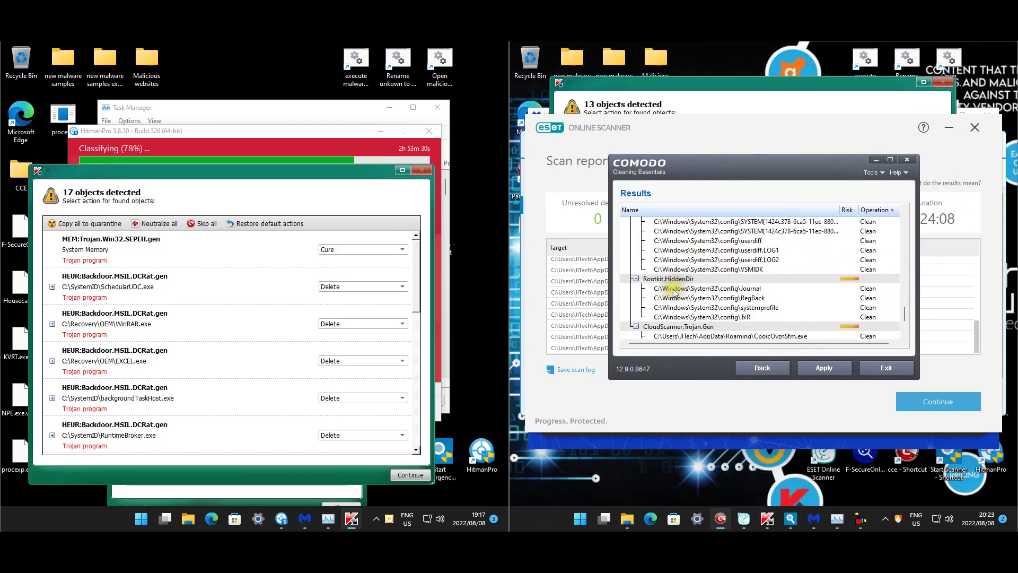
scroll(679, 289, "down", 1)
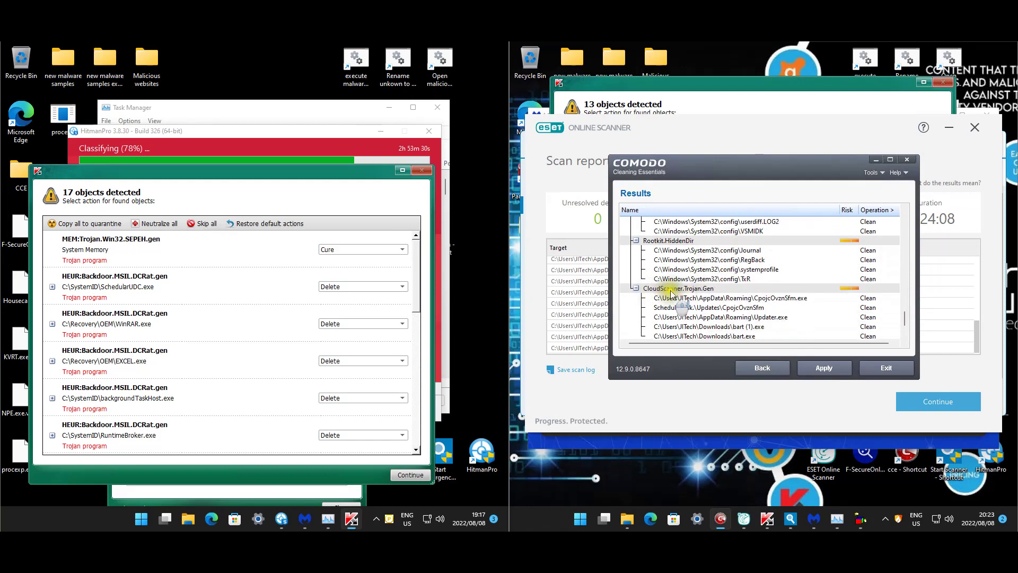
scroll(689, 292, "down", 1)
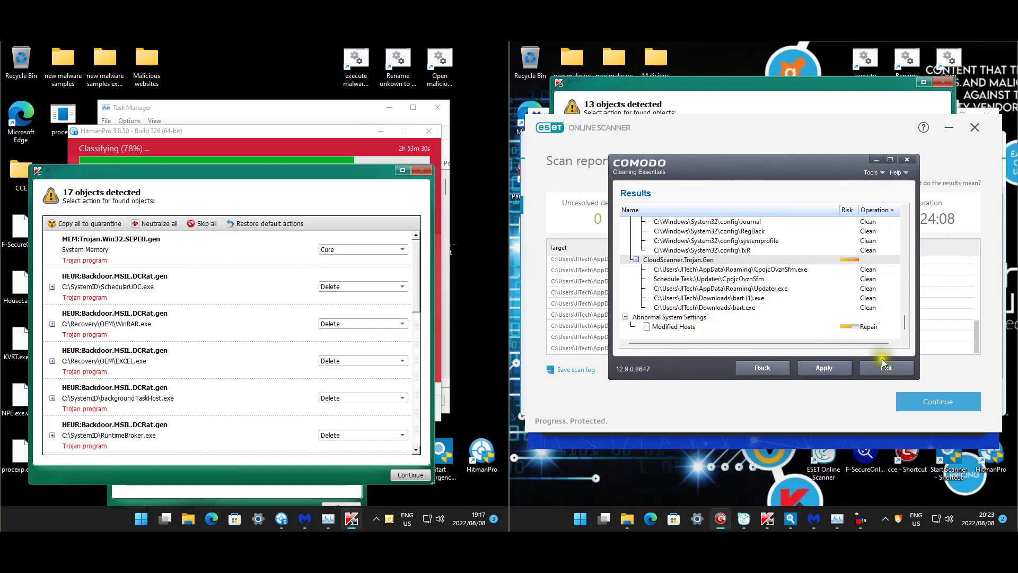
left_click(889, 370)
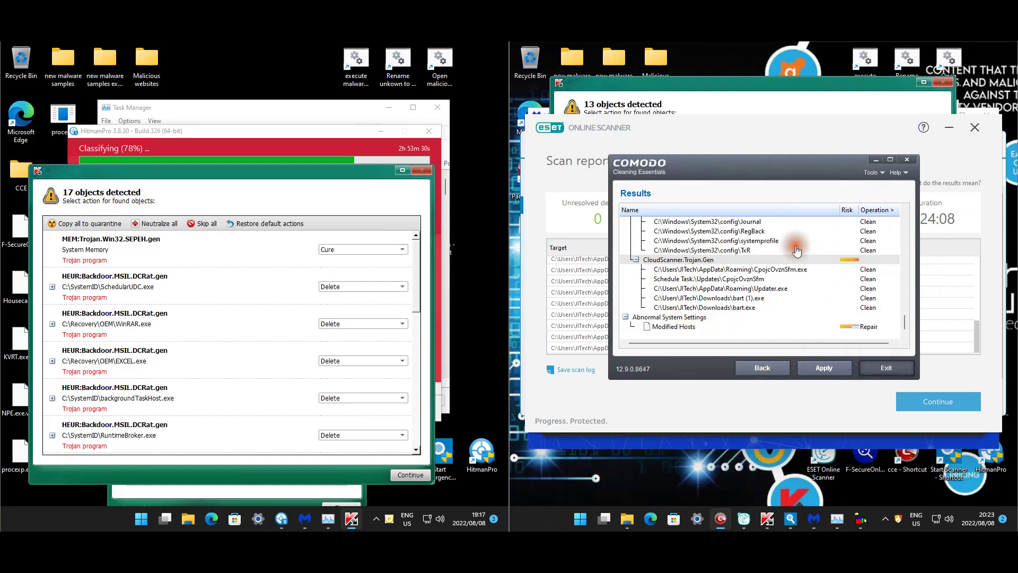
left_click(800, 298)
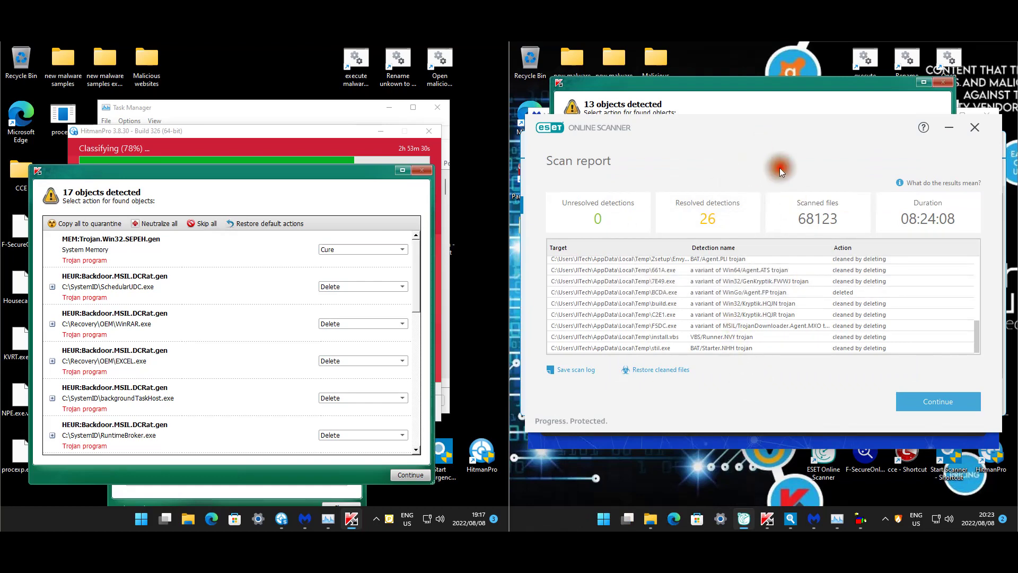
Review the full detection list in ESET Online Scanner's scan report, and close the application without submitting an email address.
scroll(841, 305, "up", 6)
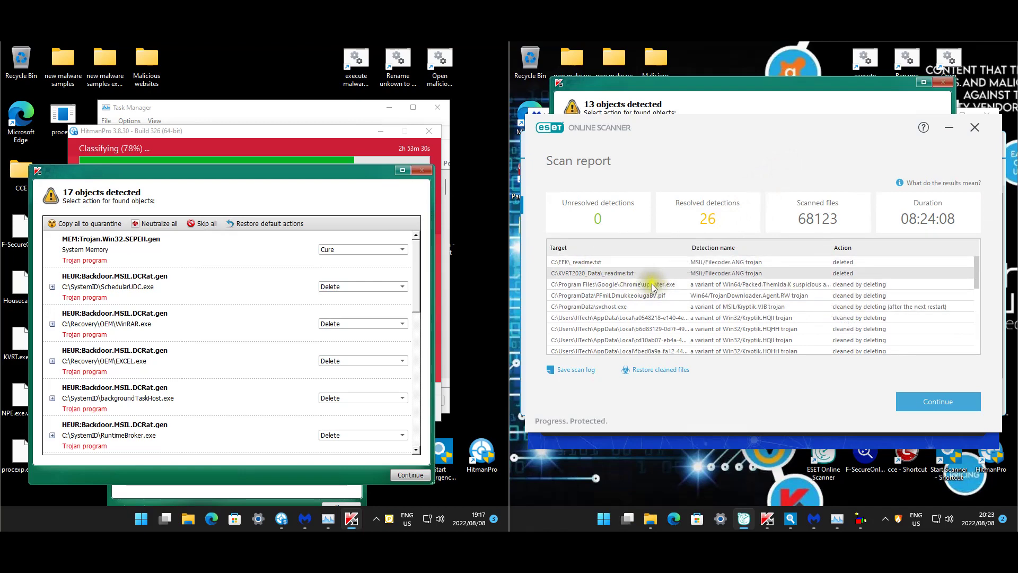
scroll(686, 316, "down", 1)
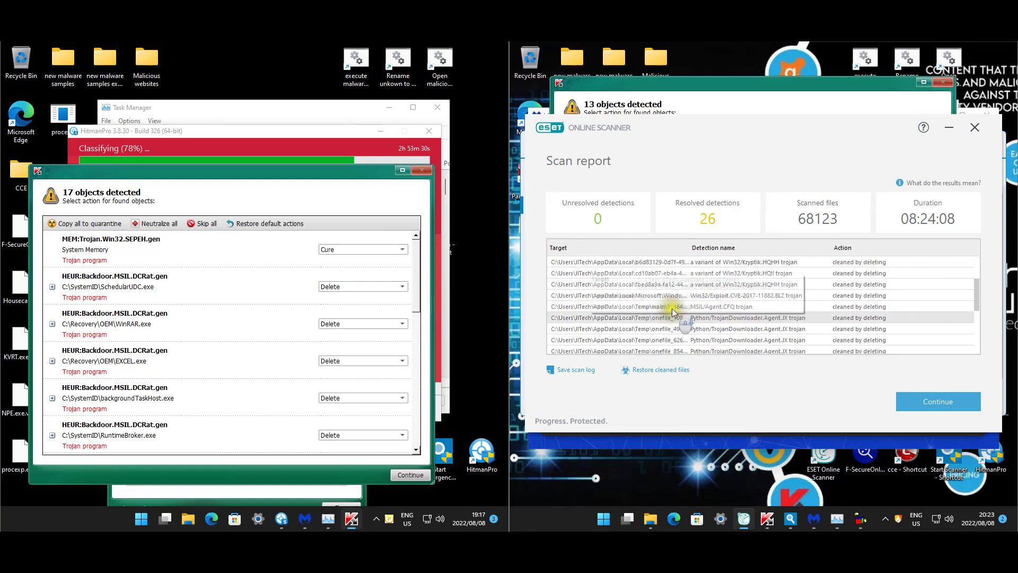
scroll(687, 317, "down", 5)
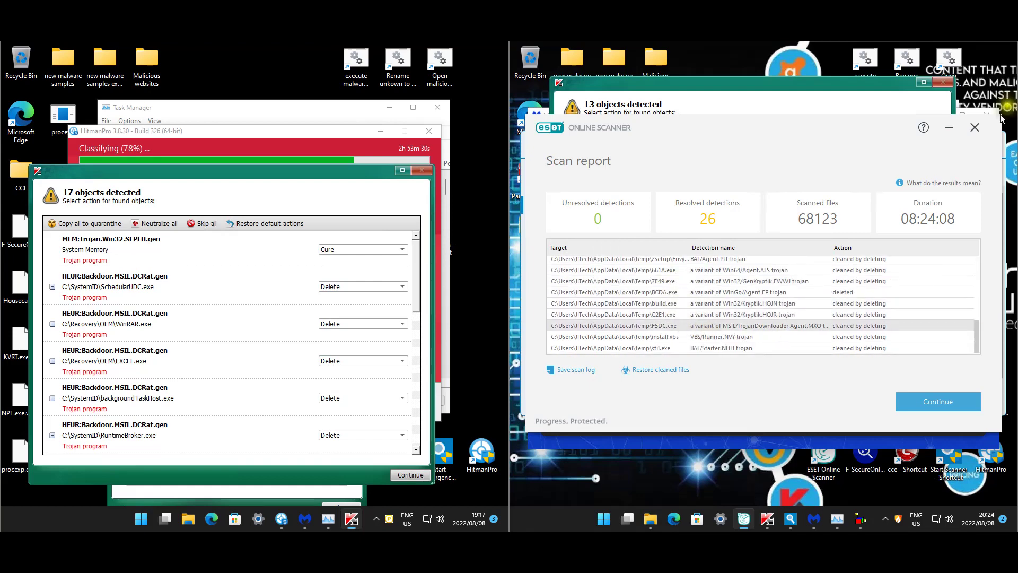
left_click(977, 129)
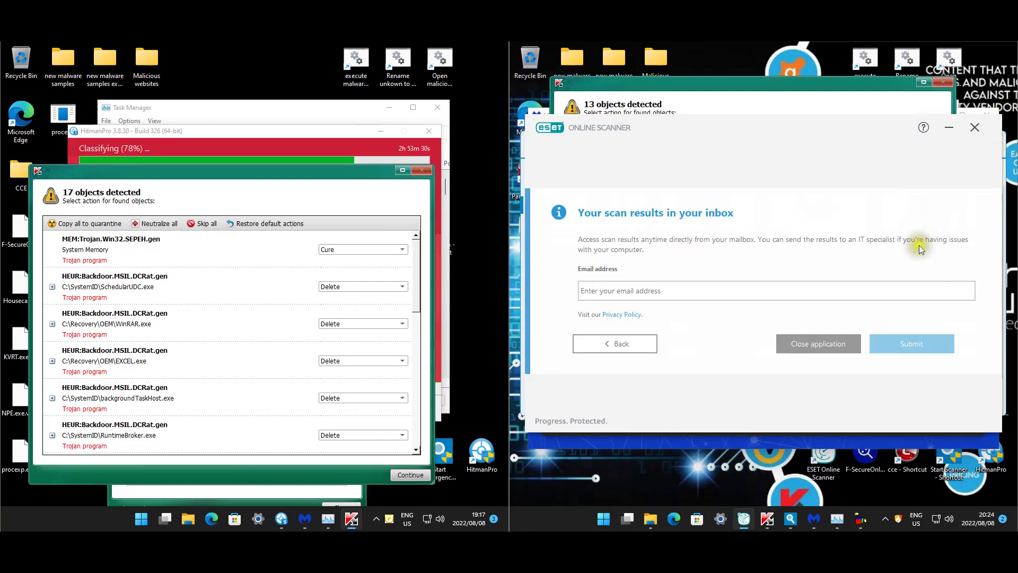
left_click(846, 340)
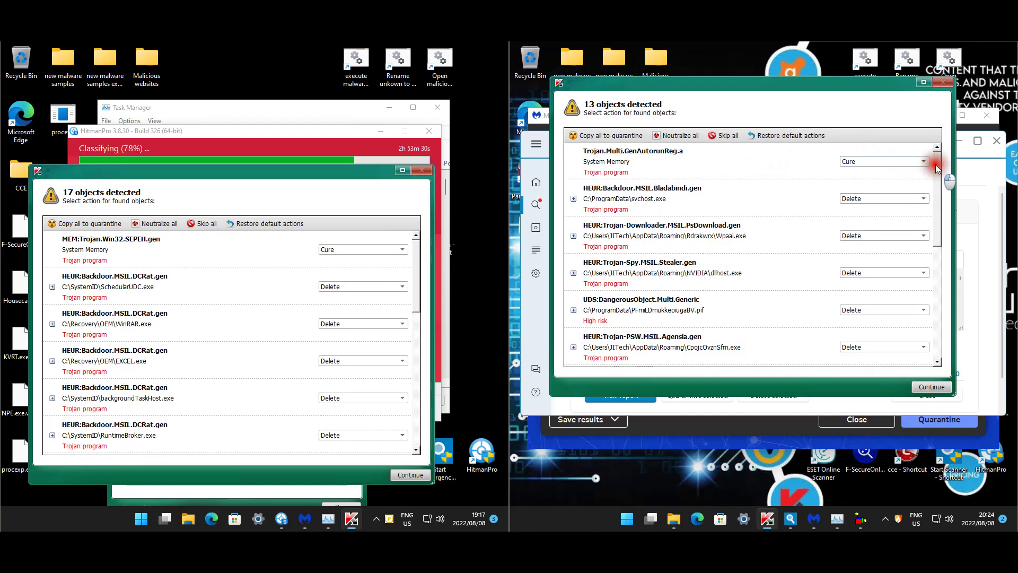
Review the full list of objects detected by Kaspersky Virus Removal Tool on the Huorong machine, and move the detection window aside without applying any action.
scroll(936, 169, "down", 1)
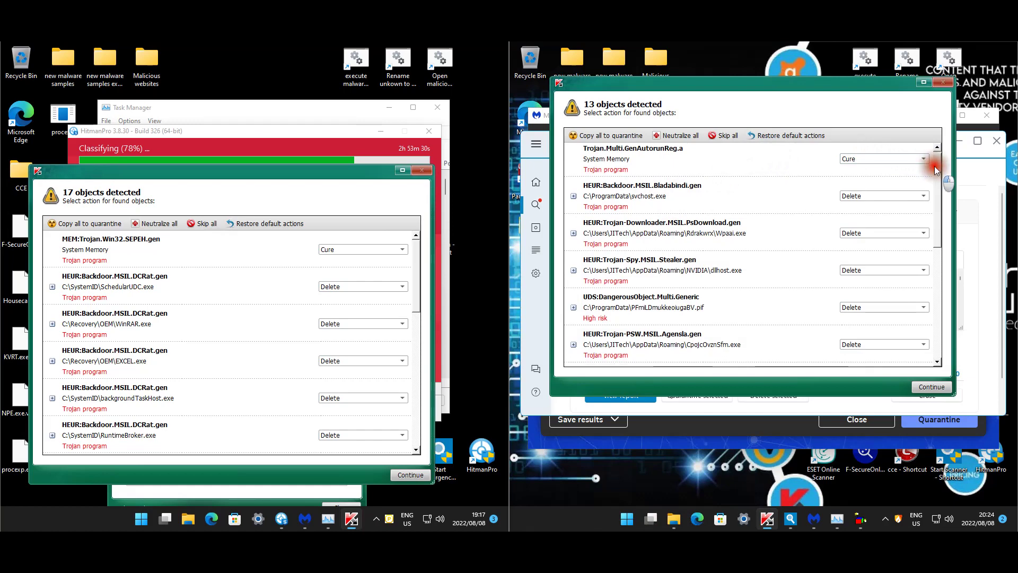
scroll(677, 196, "down", 1)
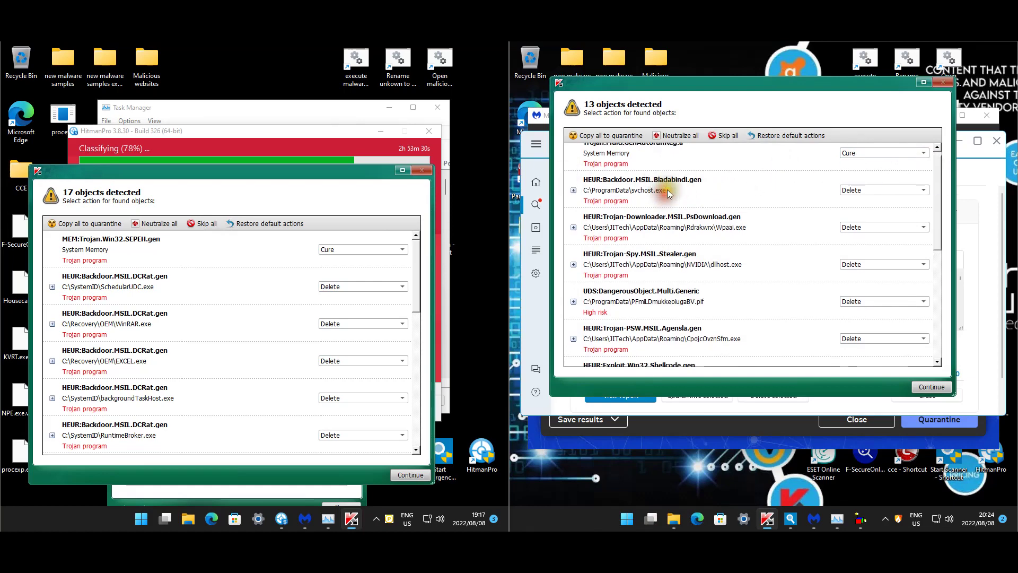
left_click_drag(939, 176, 937, 219)
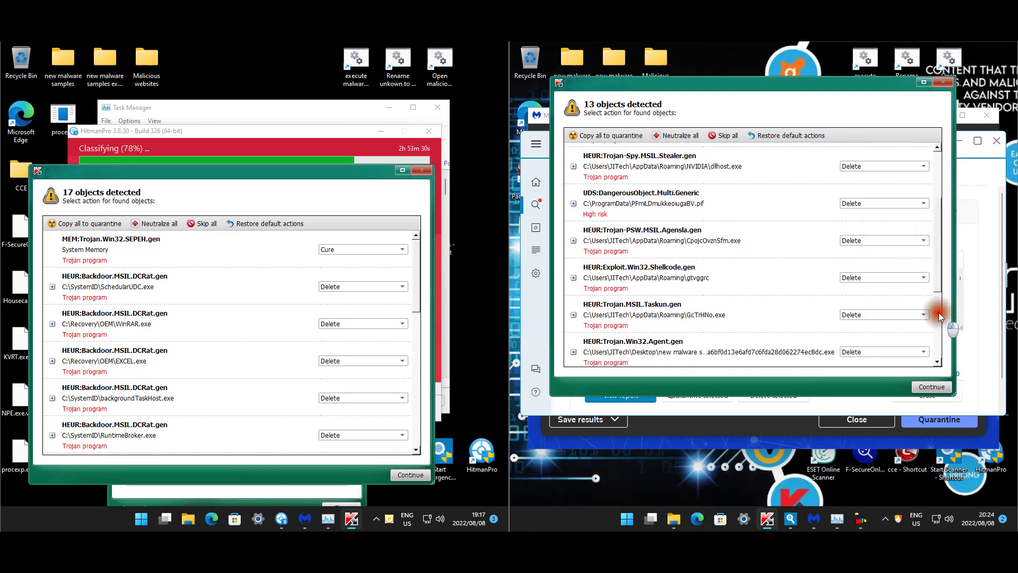
left_click_drag(939, 313, 943, 324)
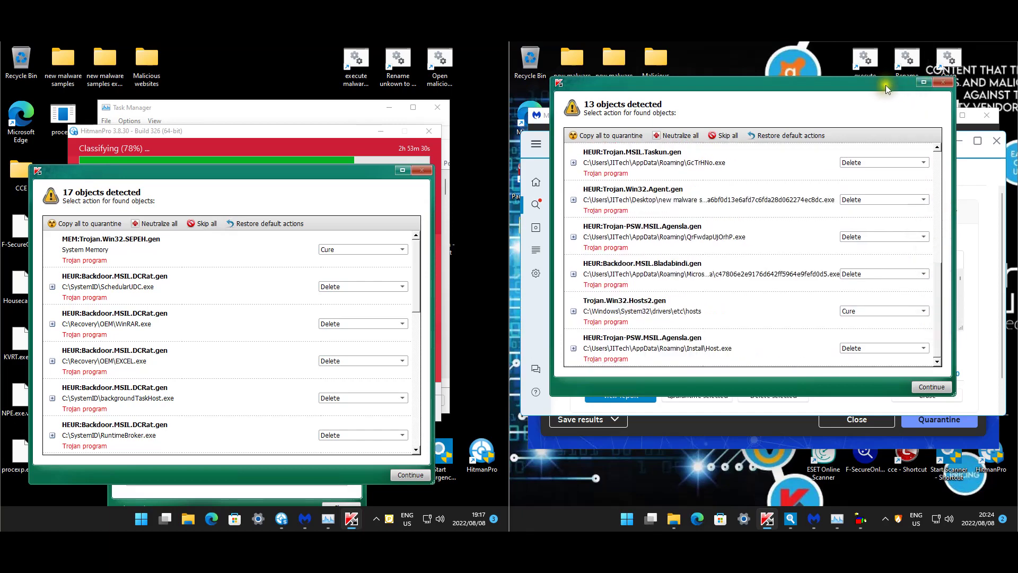
left_click_drag(827, 85, 788, 472)
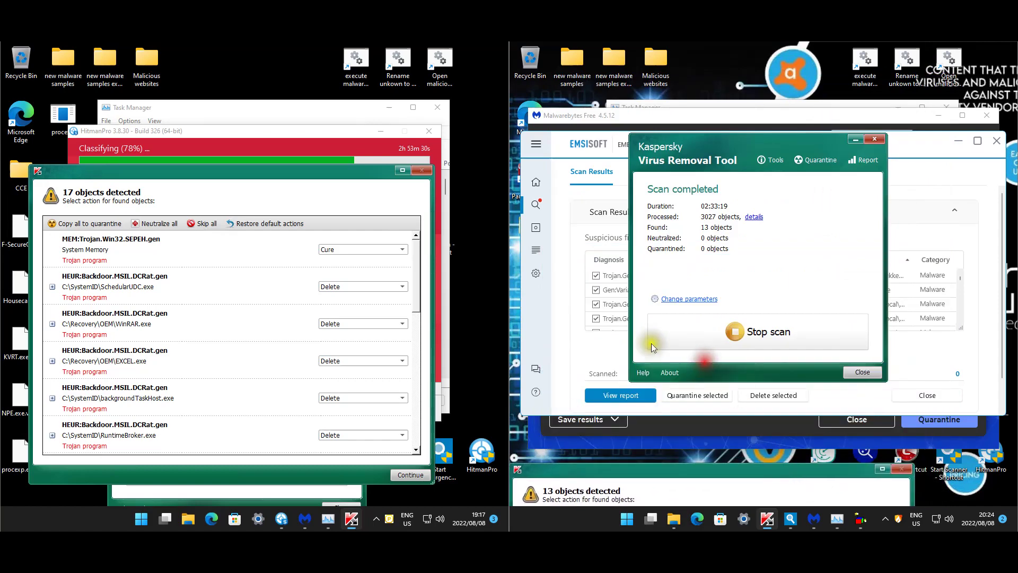
Review every suspicious file in Emsisoft Emergency Kit's scan results, and close the results and the scanner without quarantining or deleting anything.
left_click(599, 348)
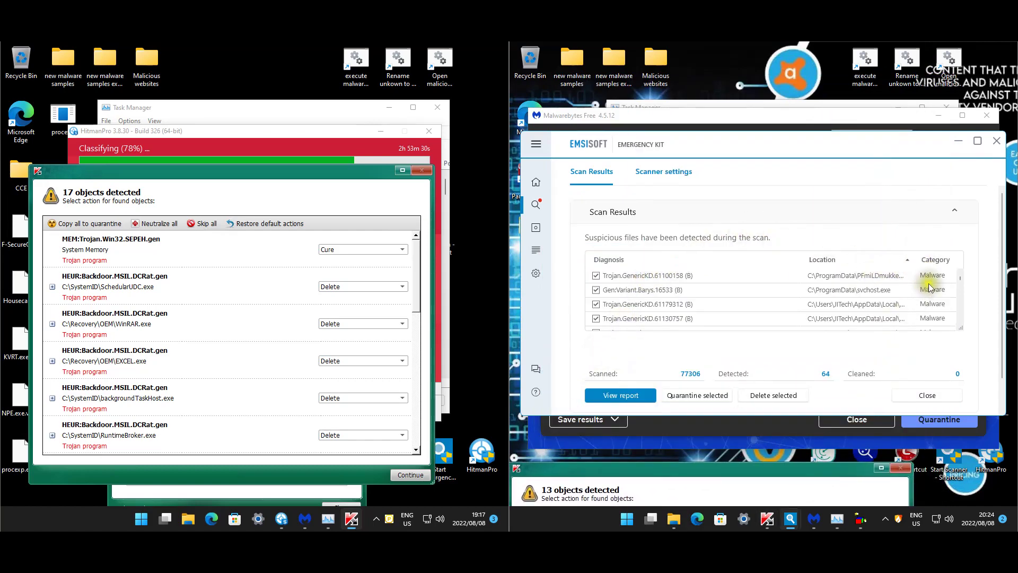
left_click(960, 315)
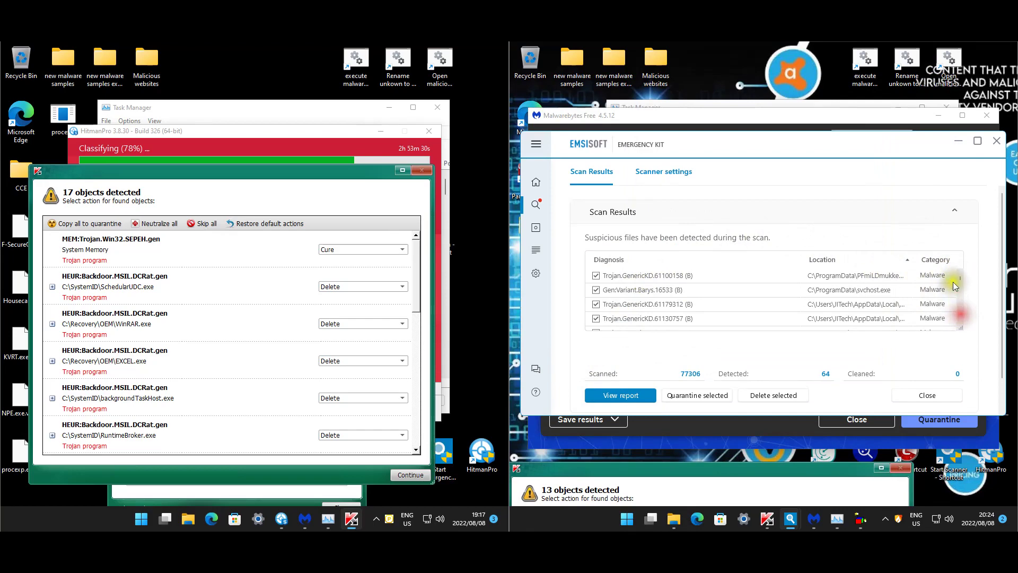
left_click_drag(962, 279, 961, 327)
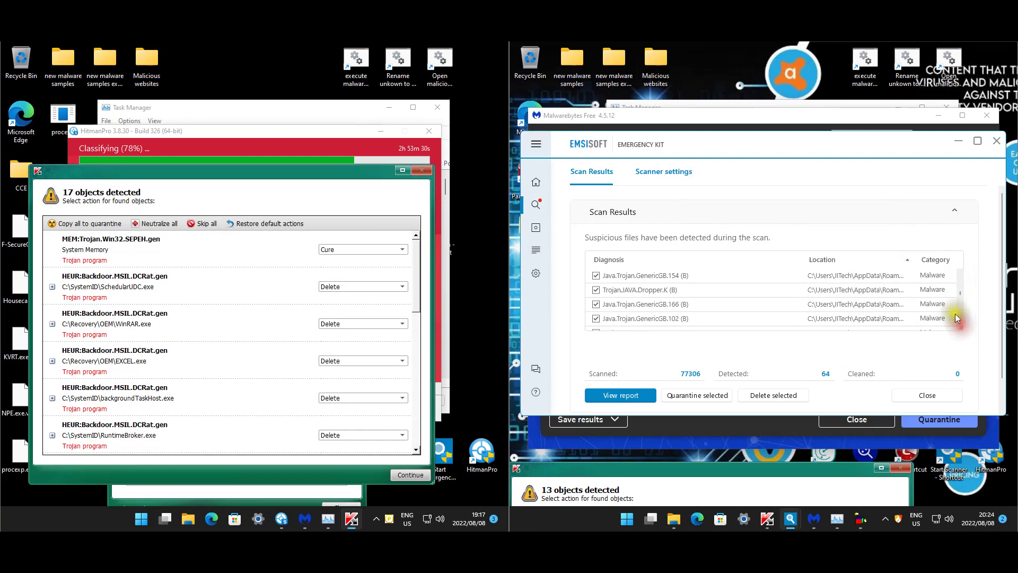
left_click_drag(960, 317, 964, 317)
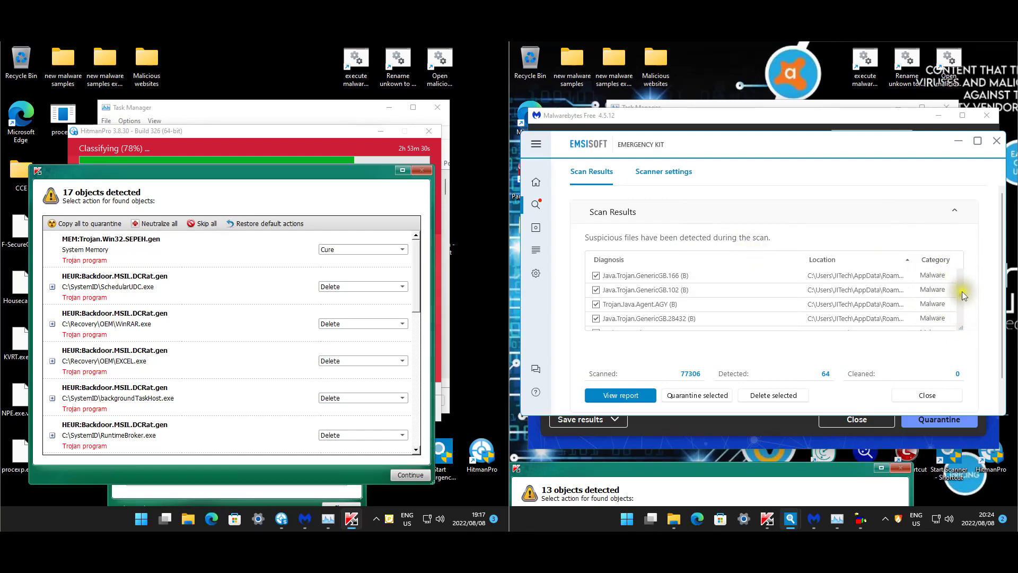
scroll(957, 303, "down", 5)
scroll(902, 313, "down", 2)
scroll(950, 311, "down", 3)
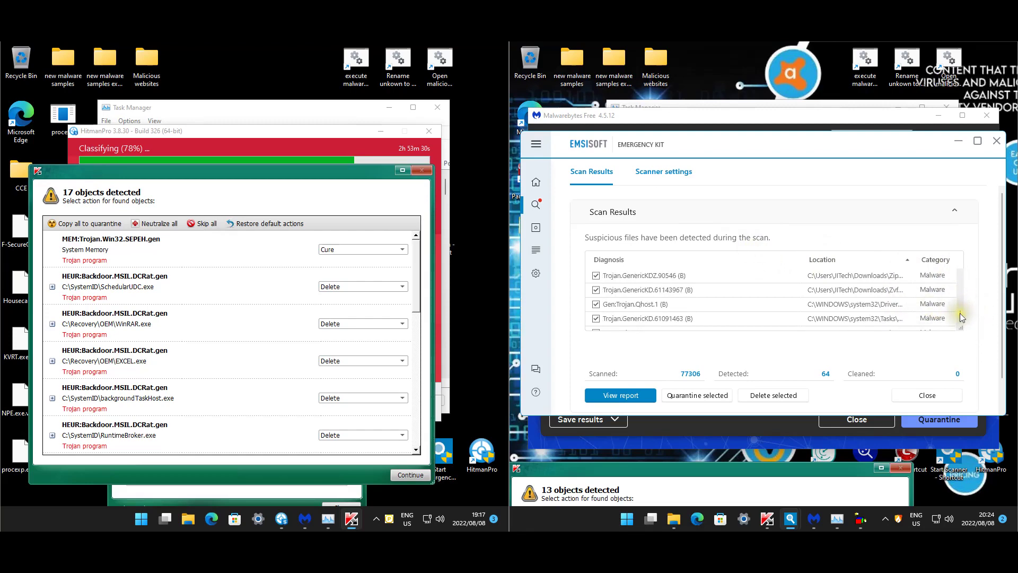
scroll(959, 314, "up", 3)
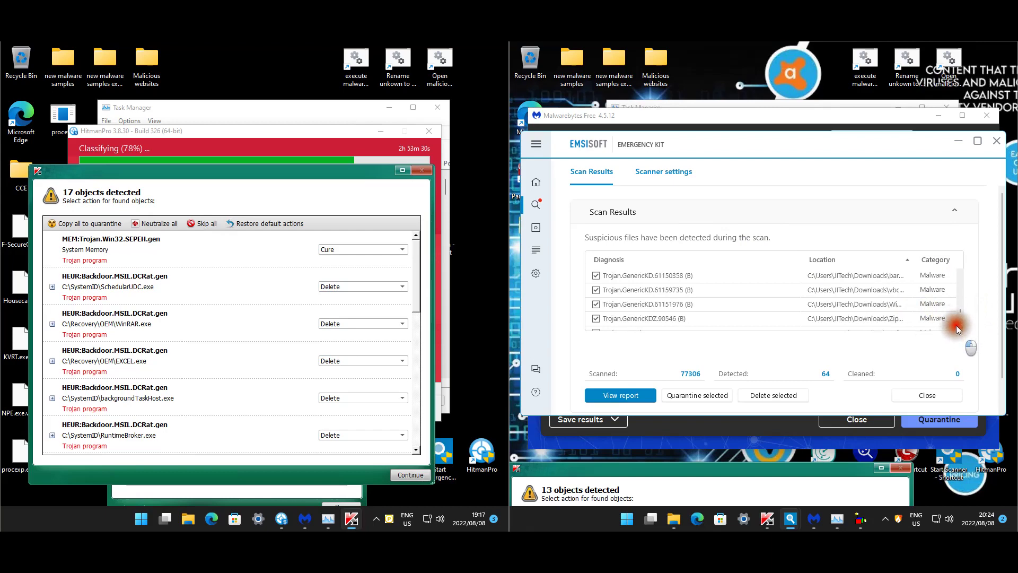
scroll(960, 318, "up", 3)
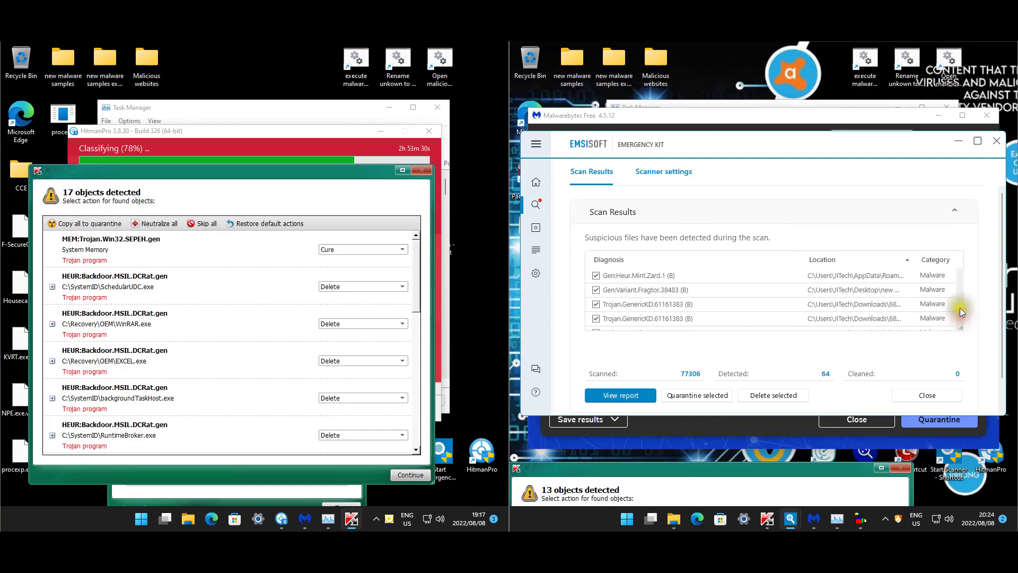
left_click_drag(959, 307, 962, 331)
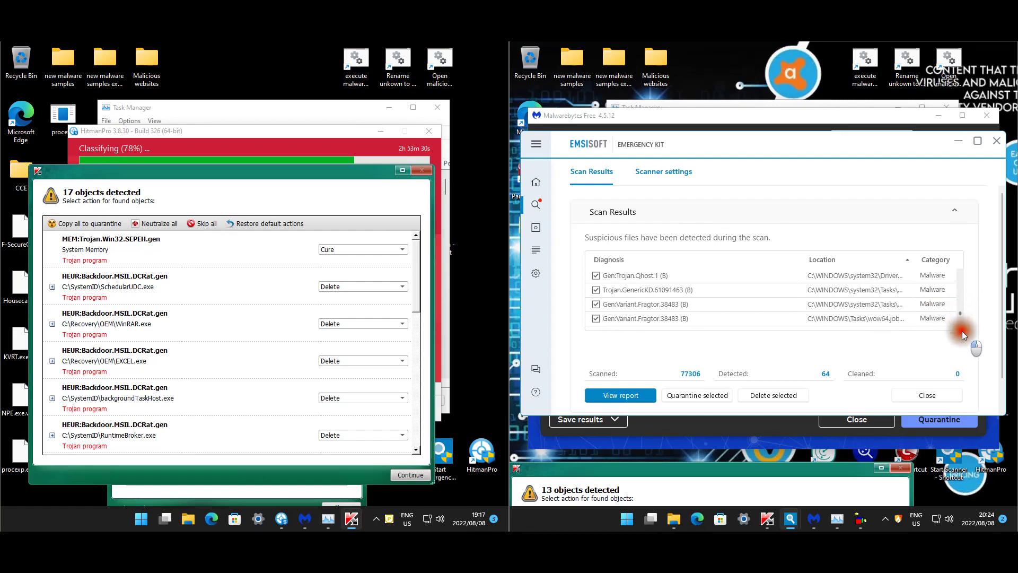
scroll(858, 304, "down", 1)
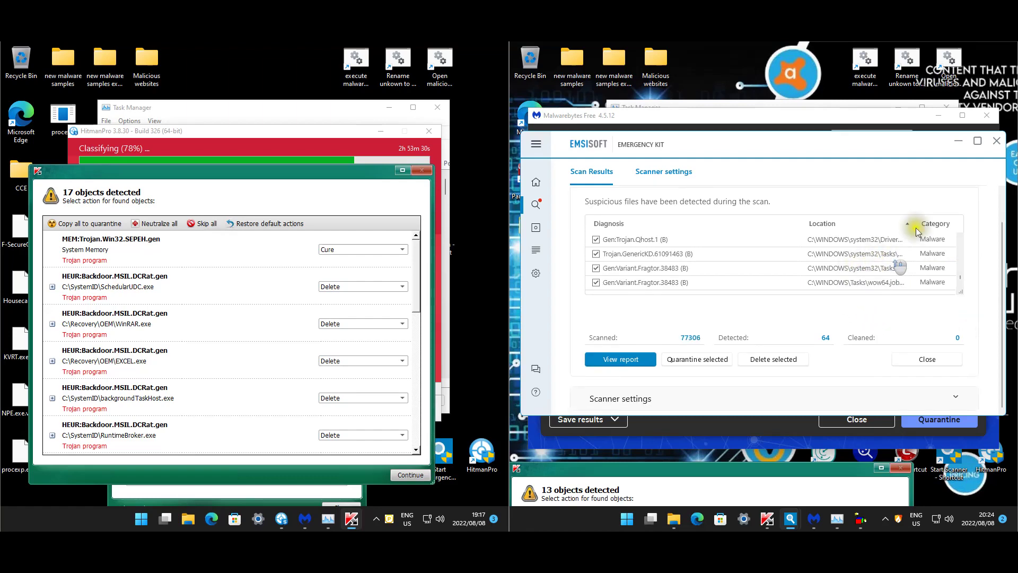
scroll(915, 228, "up", 1)
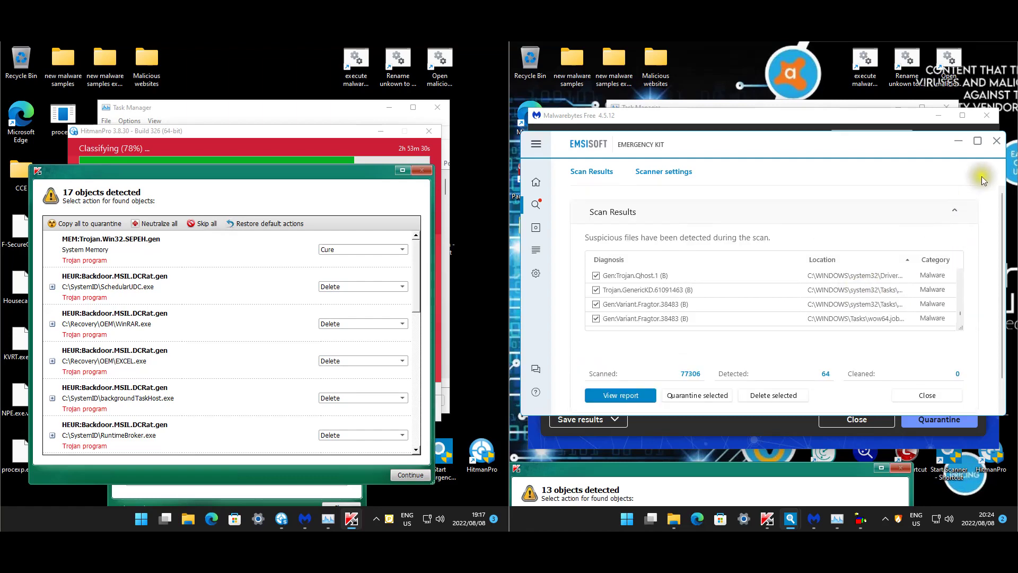
left_click(931, 397)
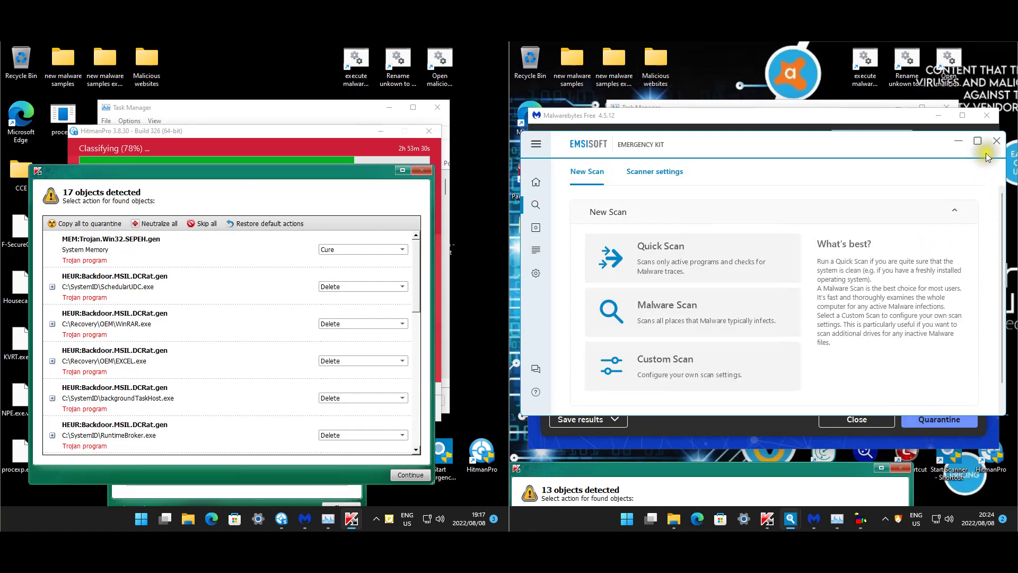
left_click(997, 141)
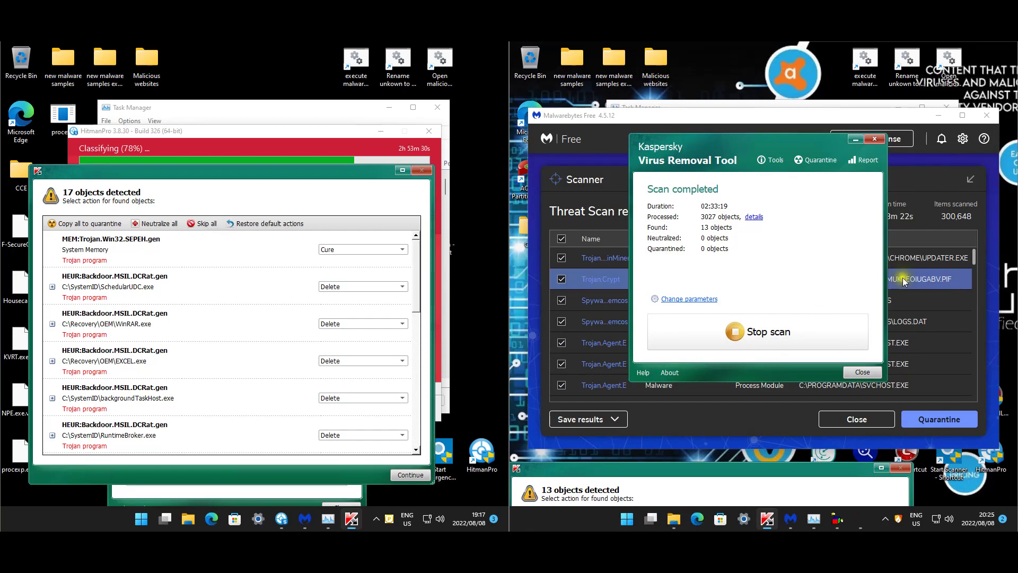
Bring Malwarebytes' Threat Scan results to the front and inspect the locations of the Chrome updater and ProgramData detections, including the REMCOS entries.
left_click(876, 333)
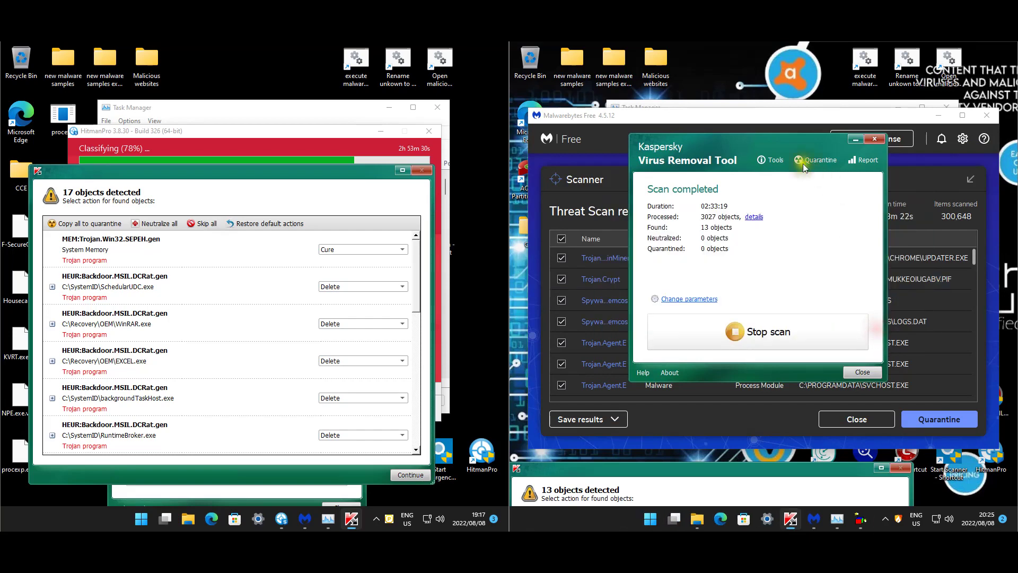
left_click(782, 125)
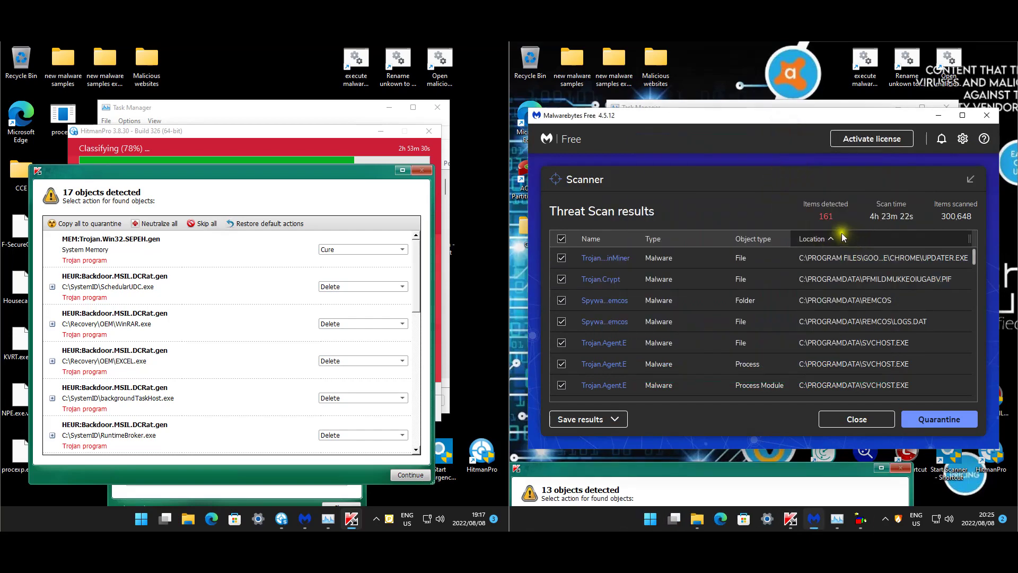
left_click(850, 264)
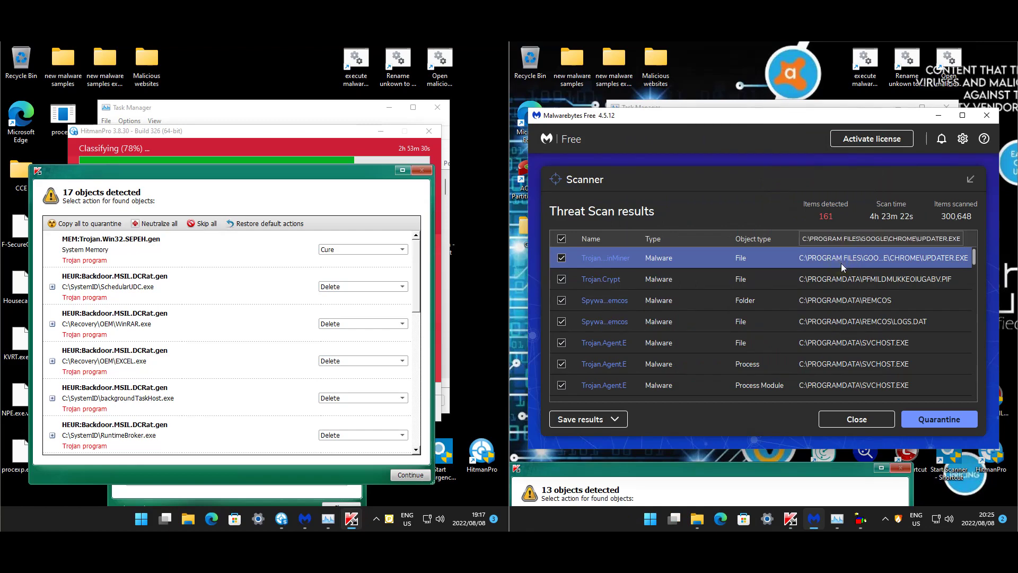
left_click(851, 260)
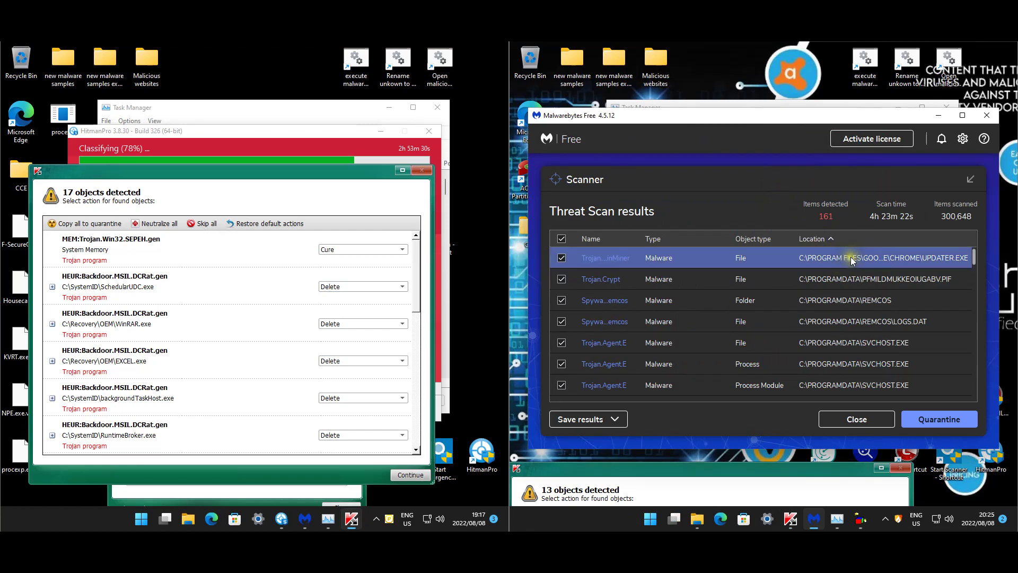
left_click(822, 280)
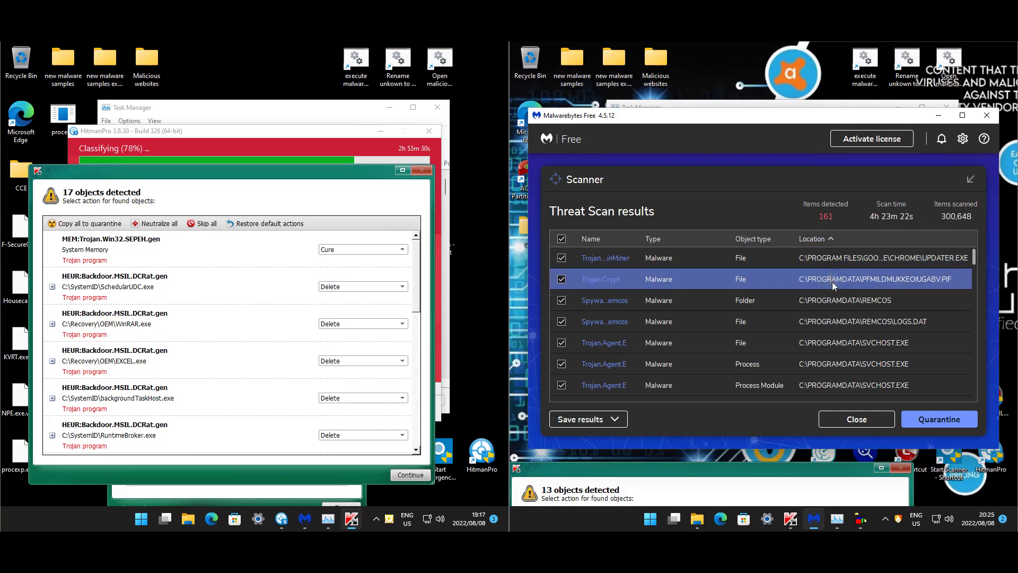
left_click(867, 299)
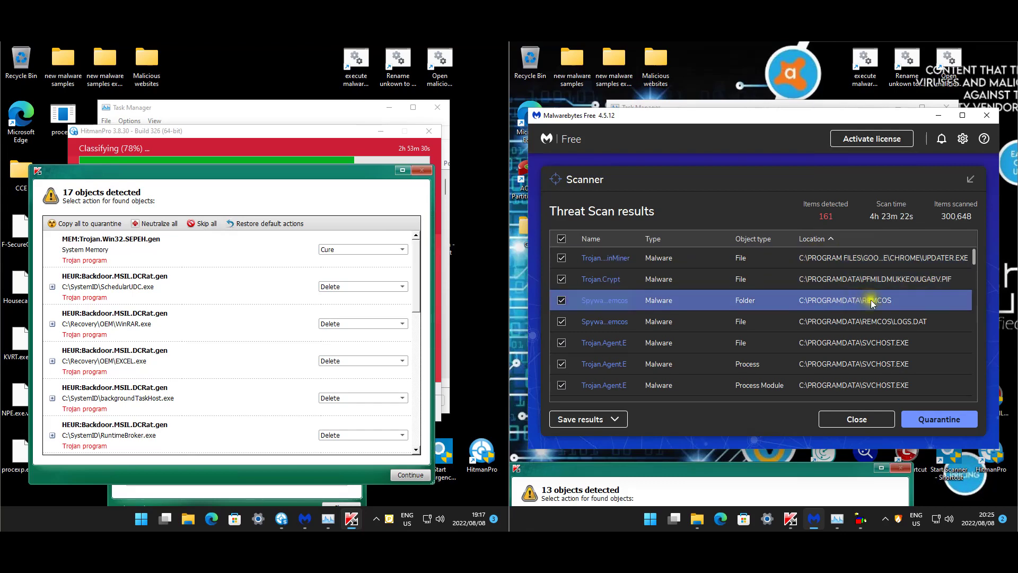
left_click(915, 333)
Review the remaining Malwarebytes detections, from the AppData files and Windows tasks through the Remcos registry keys at the end of the list.
scroll(915, 333, "down", 3)
left_click(917, 333)
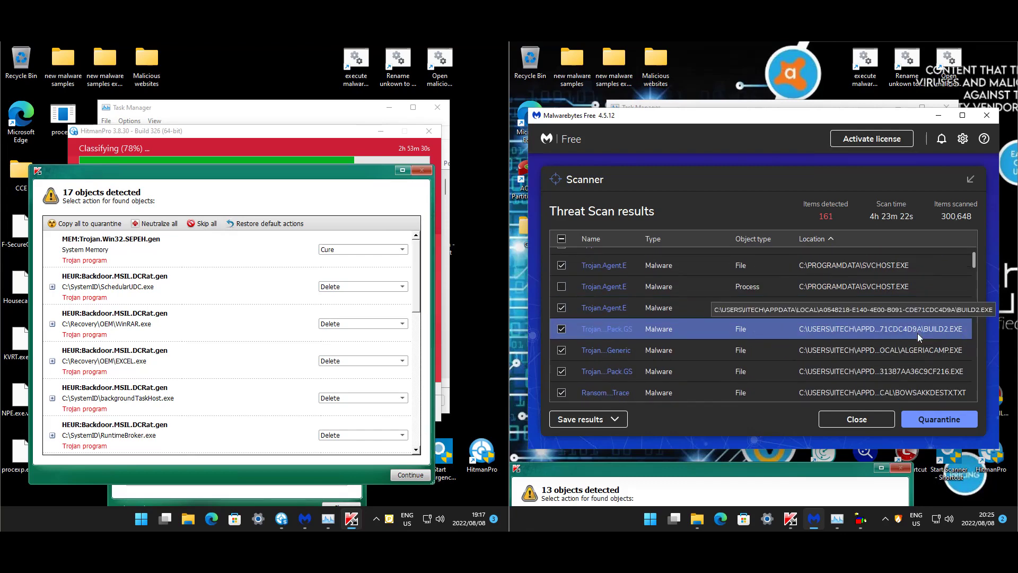
scroll(918, 332, "down", 5)
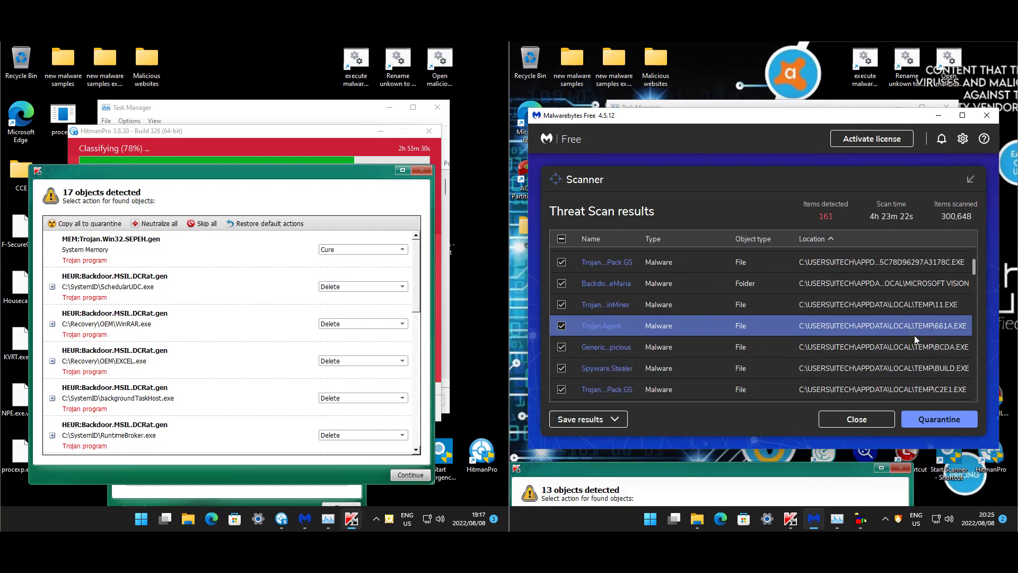
scroll(915, 335, "down", 5)
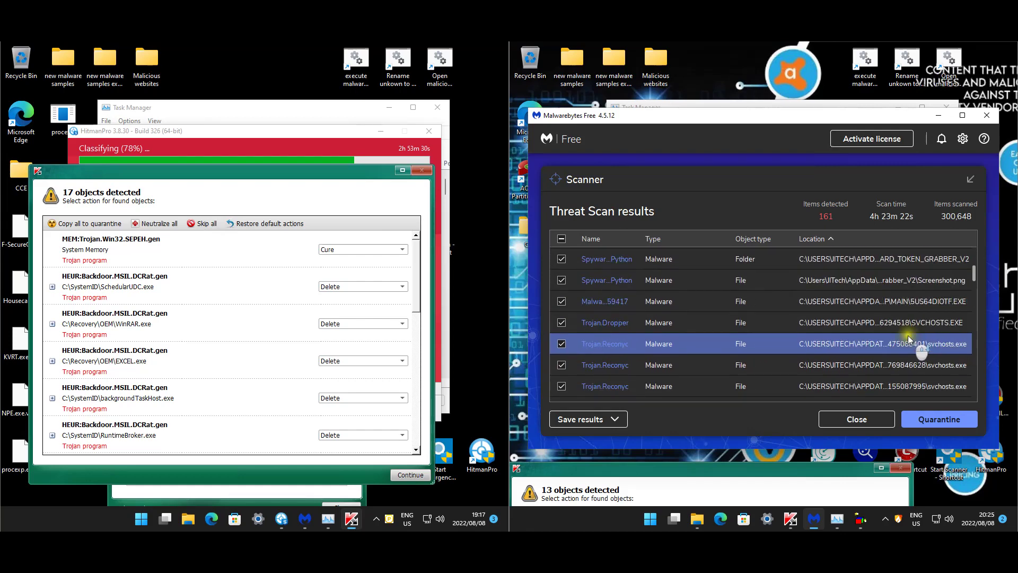
scroll(975, 278, "down", 3)
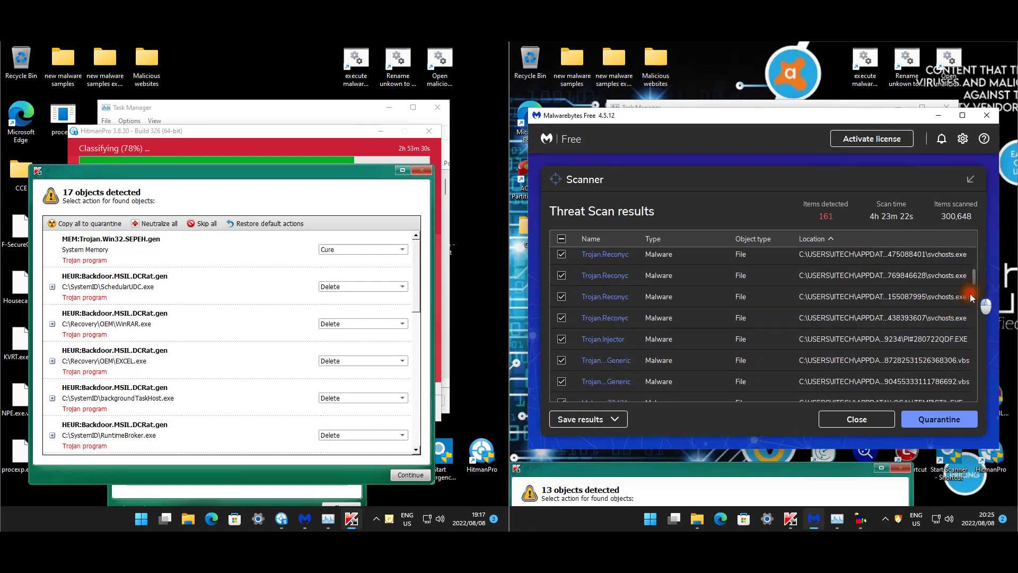
scroll(974, 329, "down", 10)
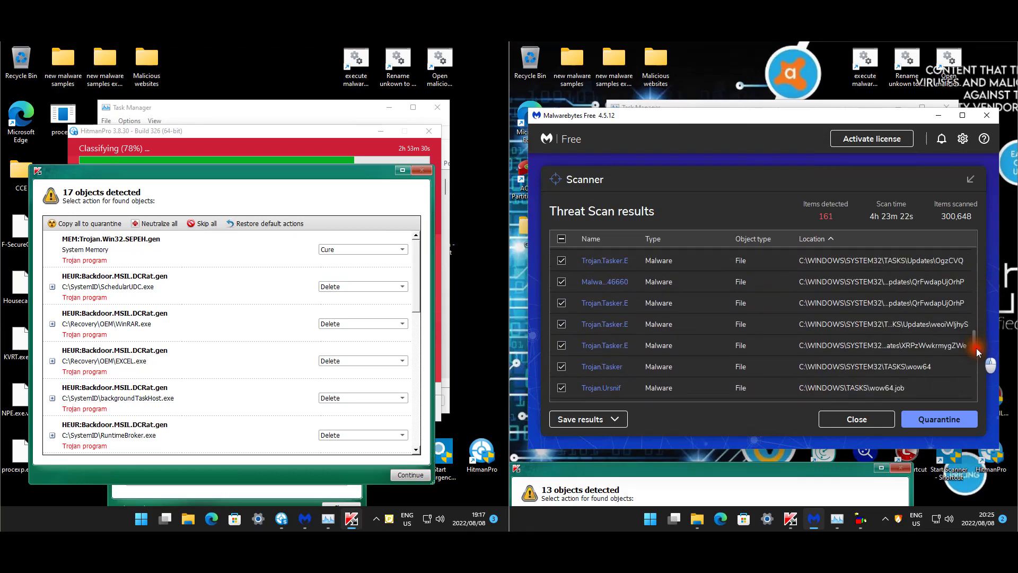
scroll(978, 356, "down", 5)
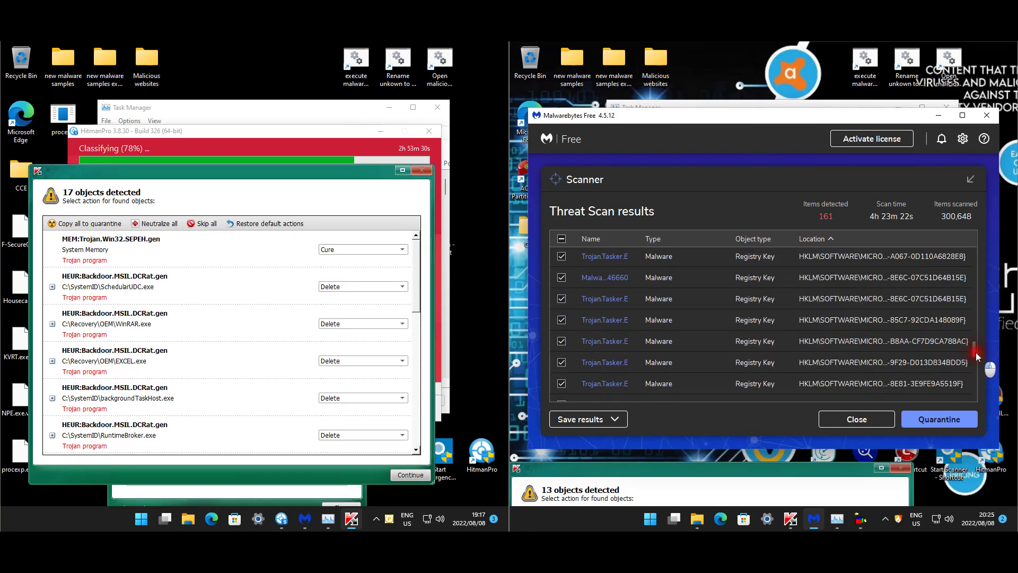
scroll(971, 365, "down", 10)
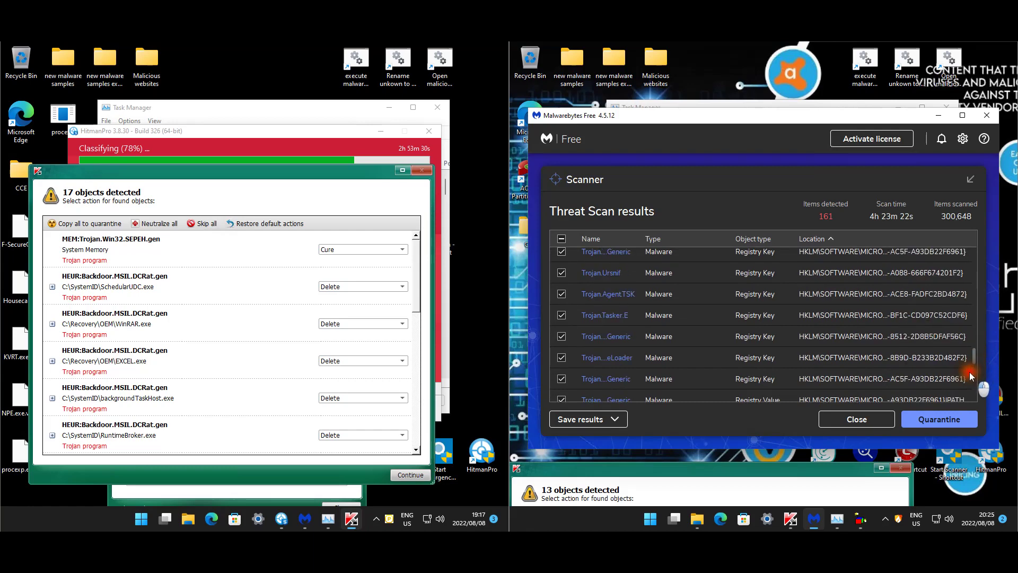
scroll(950, 369, "down", 2)
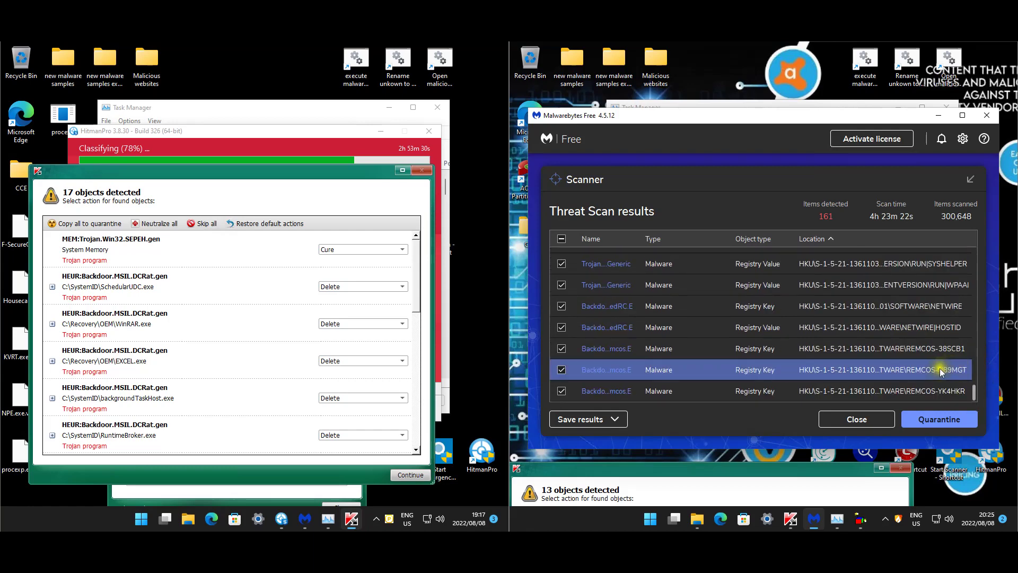
Close the Malwarebytes scan results without quarantining, exit the program, and bring Task Manager to the front.
left_click(838, 419)
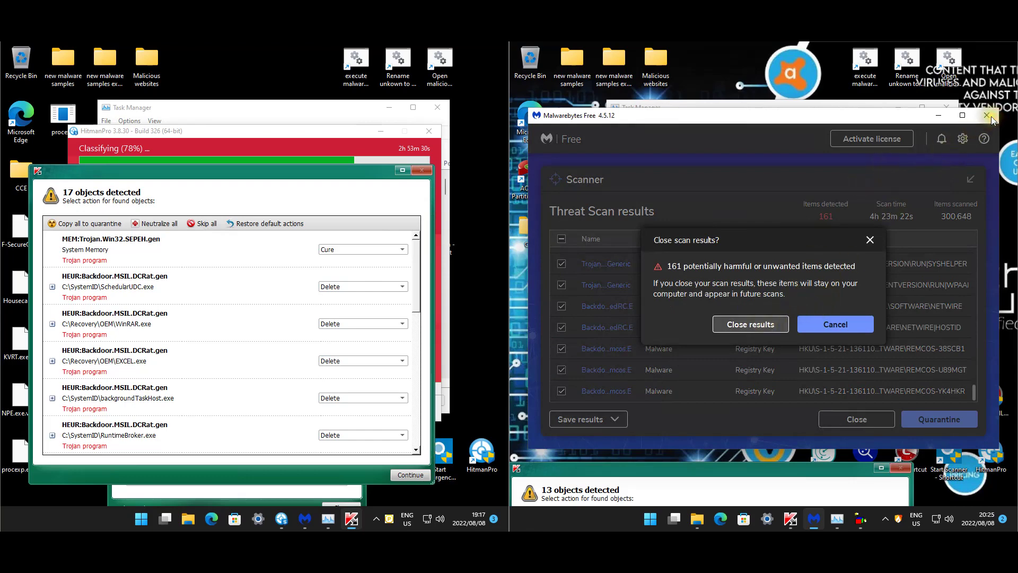
left_click(354, 155)
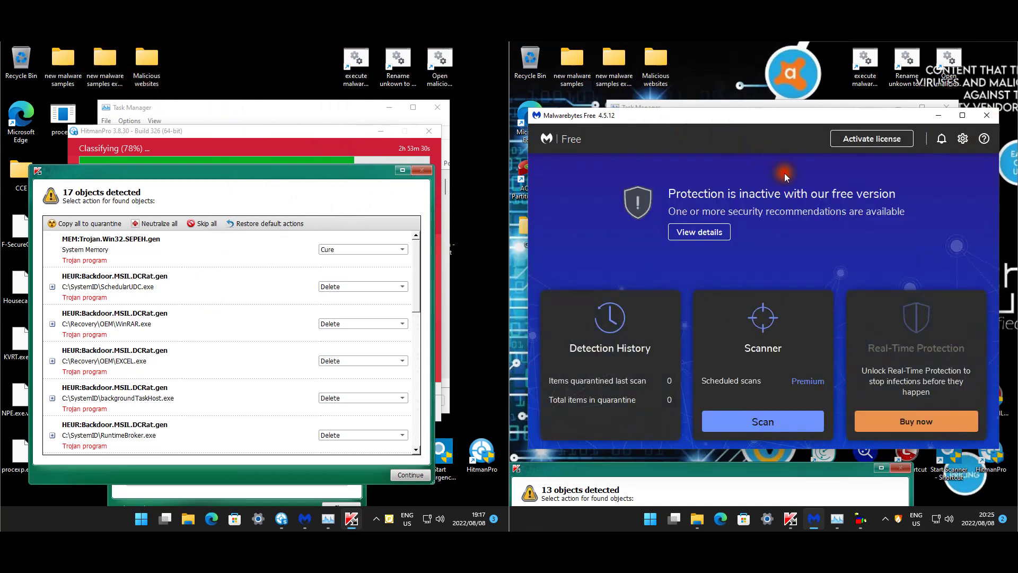
left_click(986, 116)
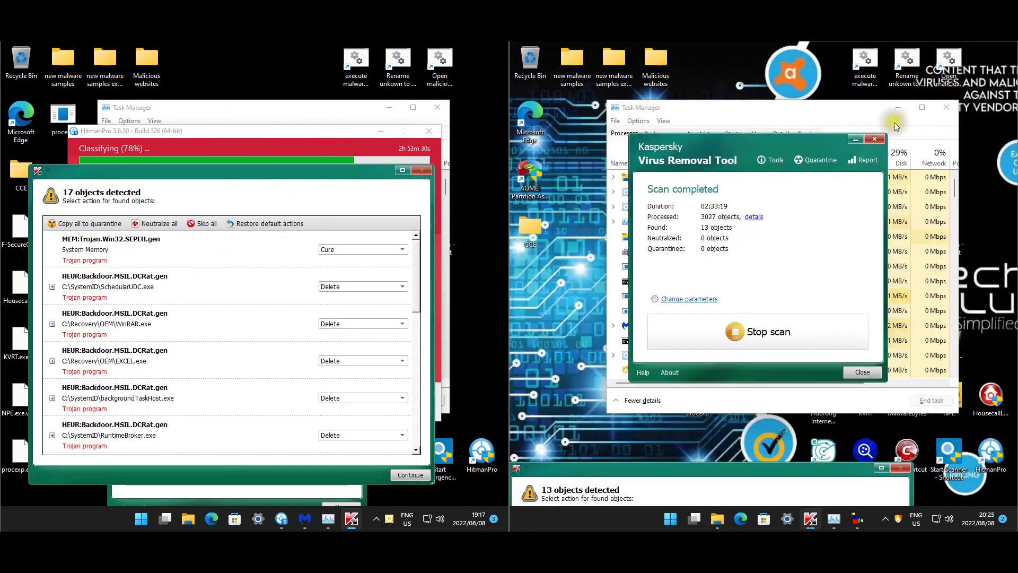
left_click(708, 130)
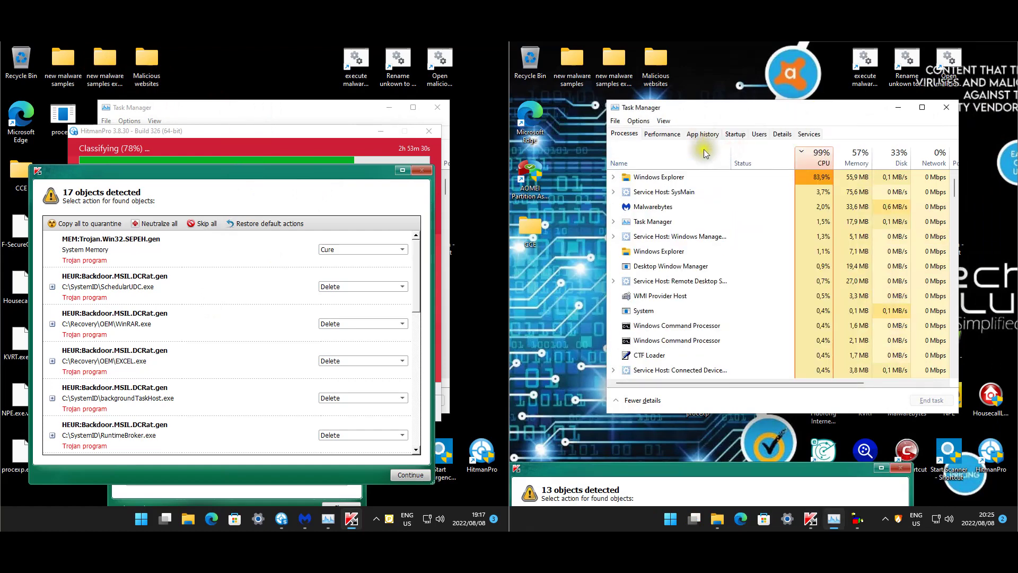
Expand the Windows Explorer process to see its open window, view the Downloads folder, and return to Task Manager.
left_click(613, 178)
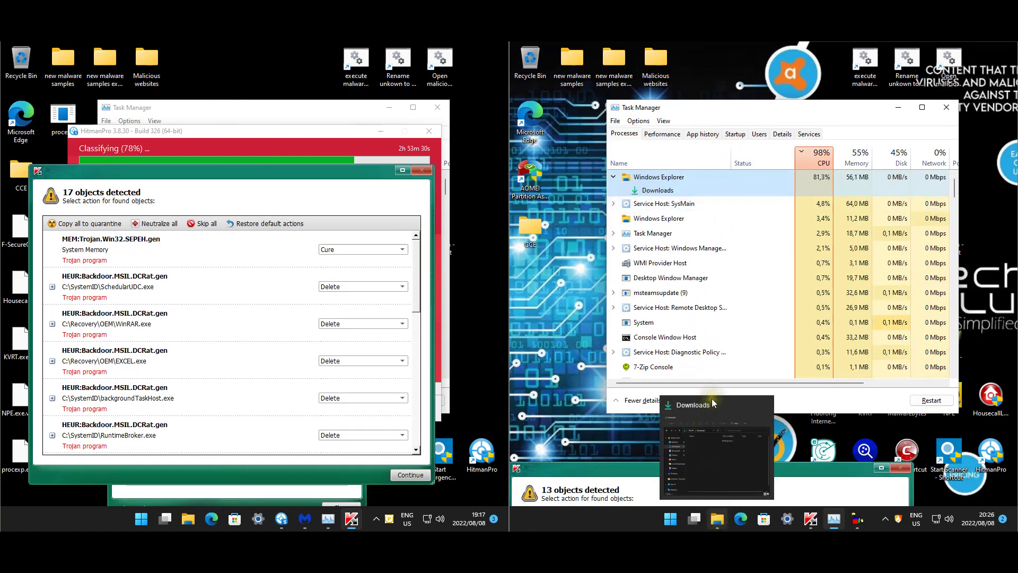
left_click(689, 354)
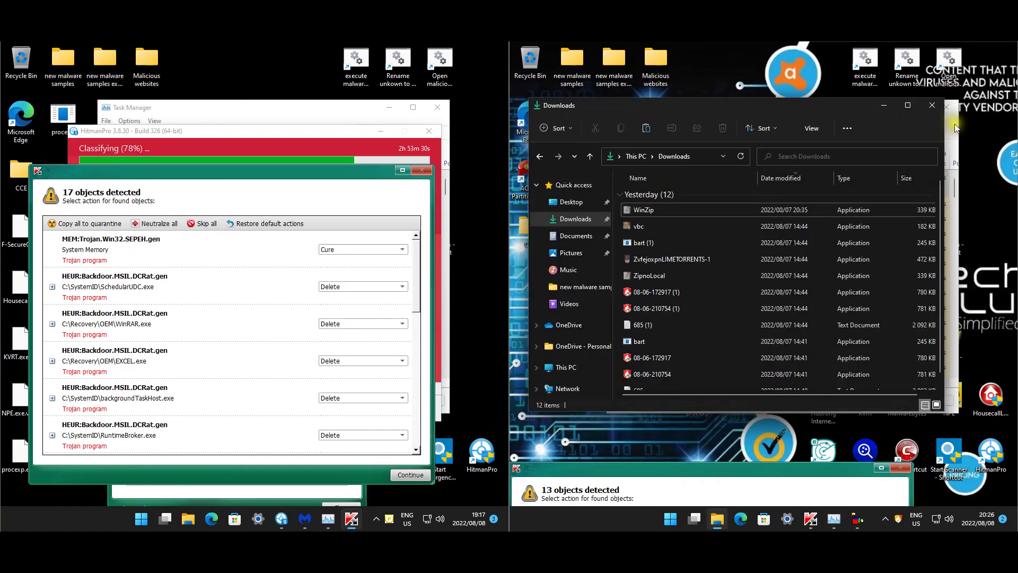
left_click(951, 125)
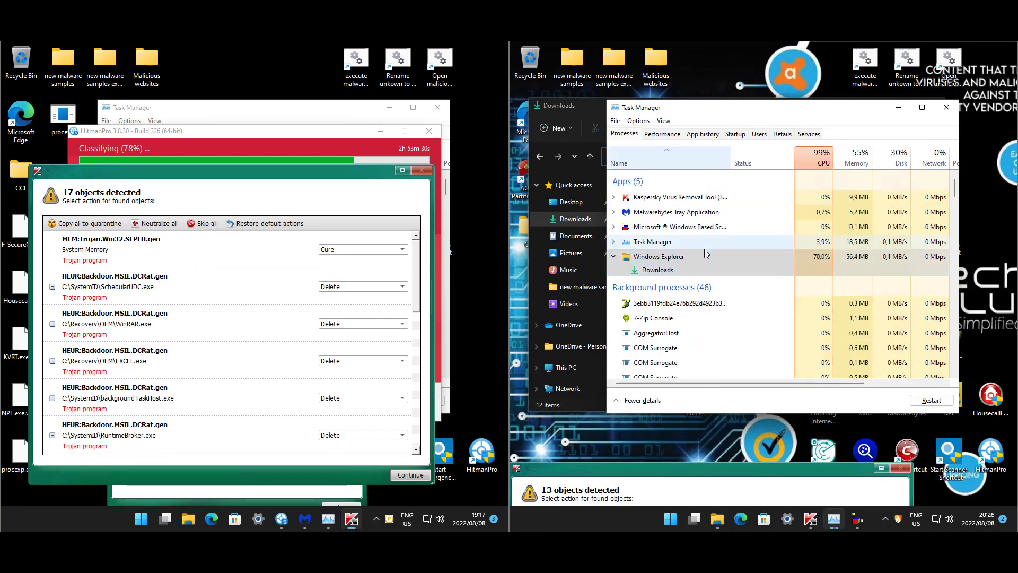
Examine the running apps, background processes and Windows processes in Task Manager for suspicious entries, including the Usermode Font Driver Host.
scroll(714, 265, "down", 1)
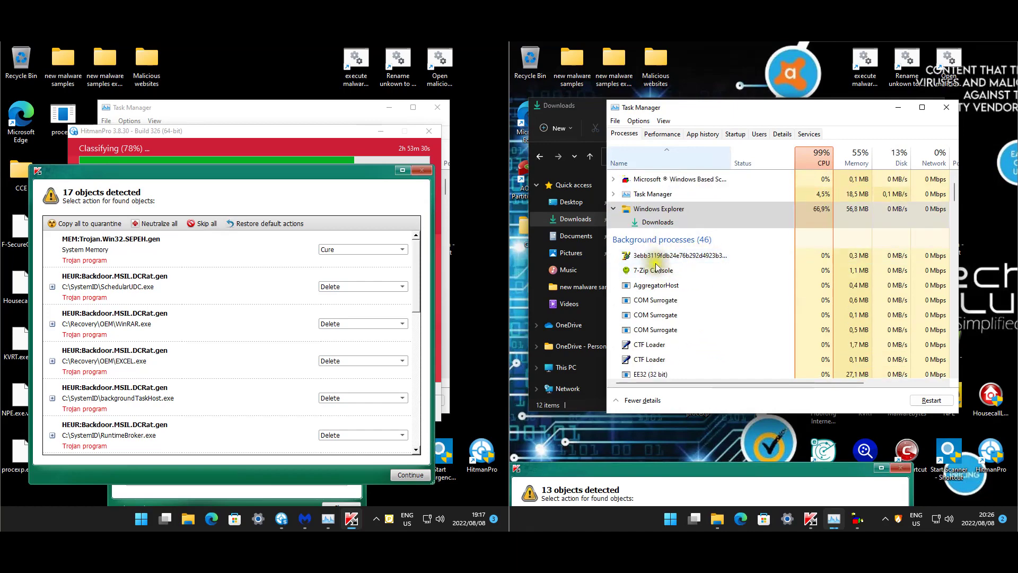
scroll(689, 268, "down", 2)
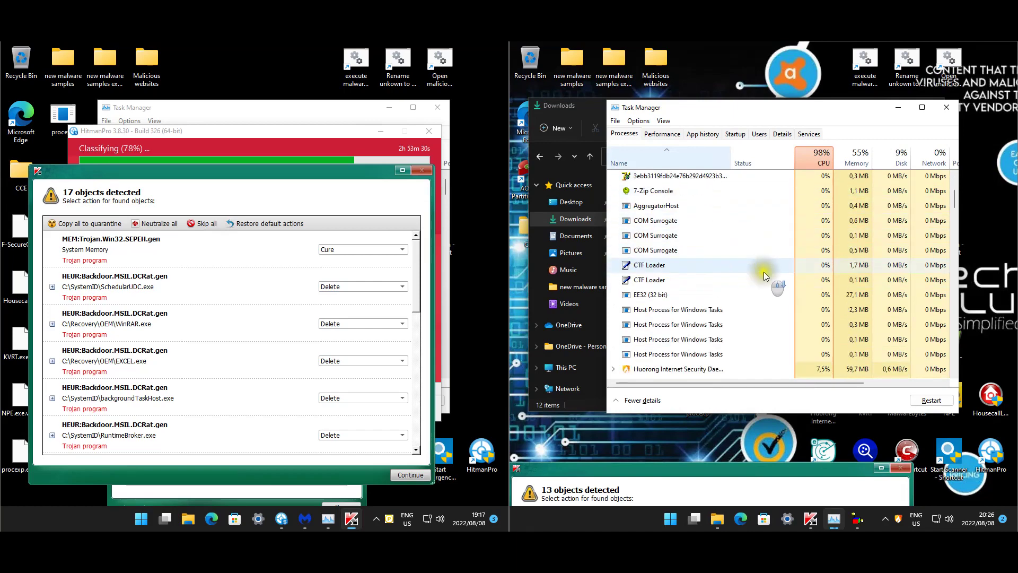
scroll(689, 273, "down", 1)
left_click(653, 280)
scroll(660, 285, "down", 1)
scroll(662, 285, "down", 2)
scroll(689, 275, "down", 3)
scroll(693, 278, "down", 1)
scroll(690, 279, "down", 2)
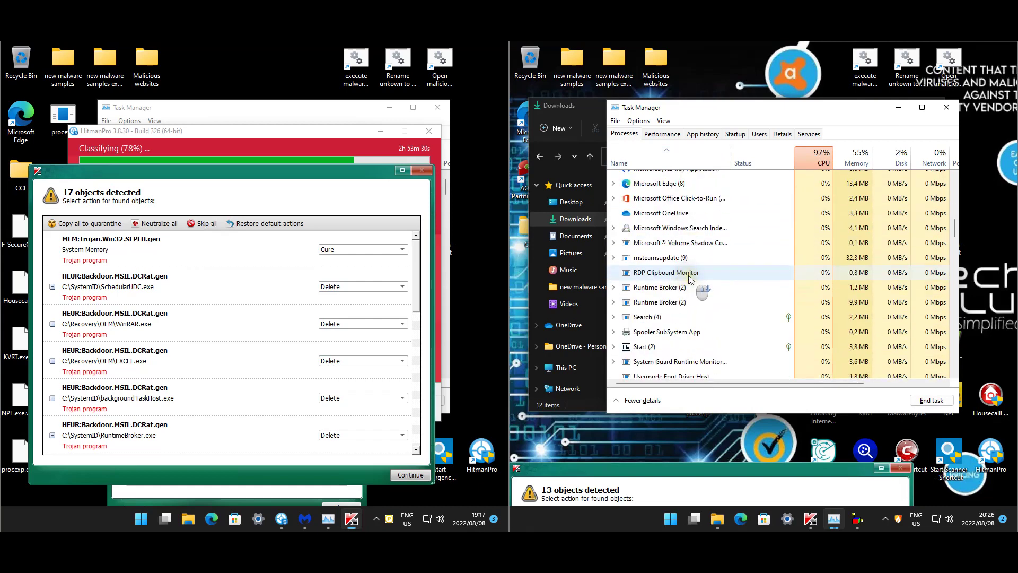
scroll(690, 276, "down", 2)
scroll(689, 275, "down", 1)
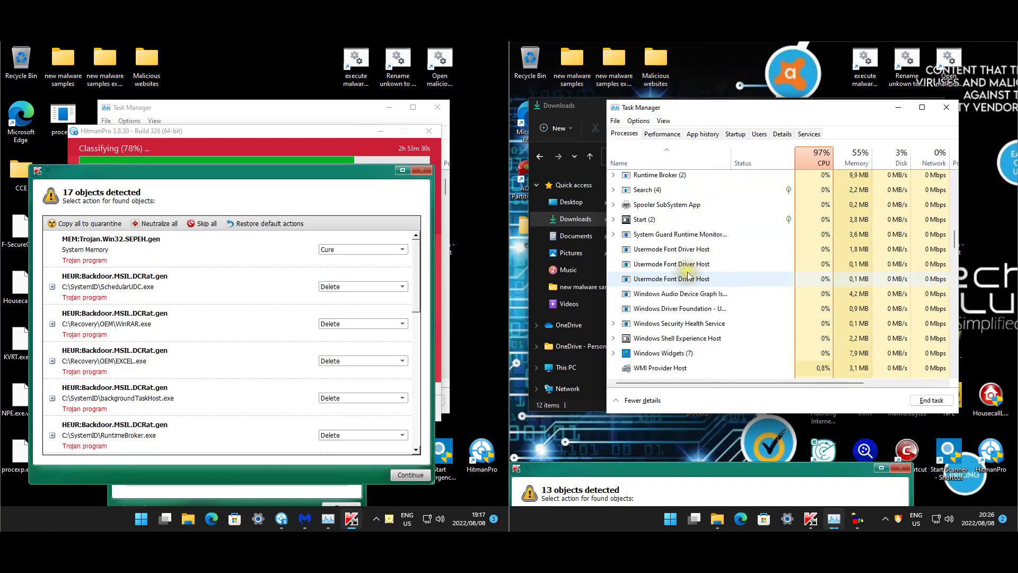
left_click(686, 264)
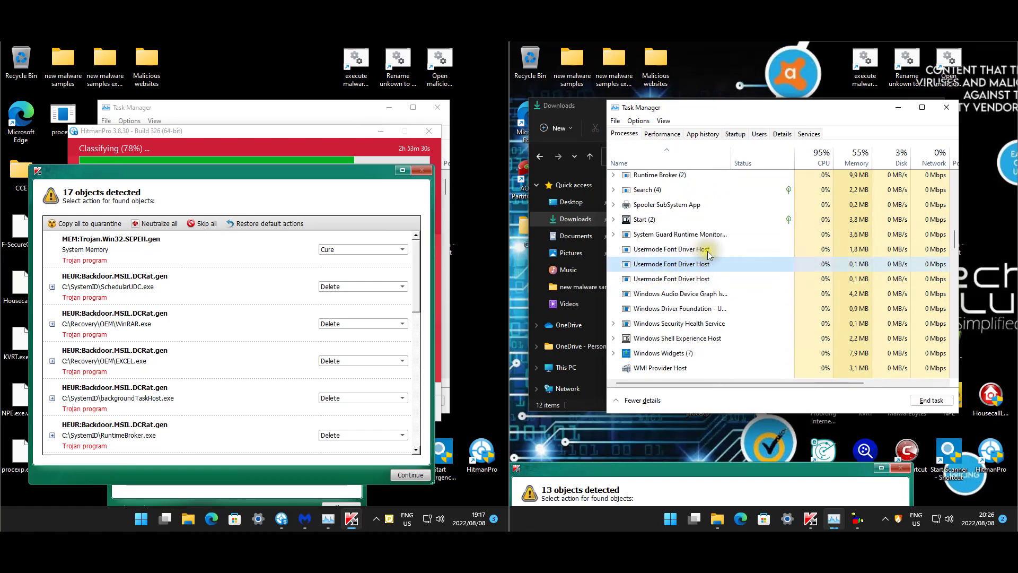
scroll(689, 265, "down", 4)
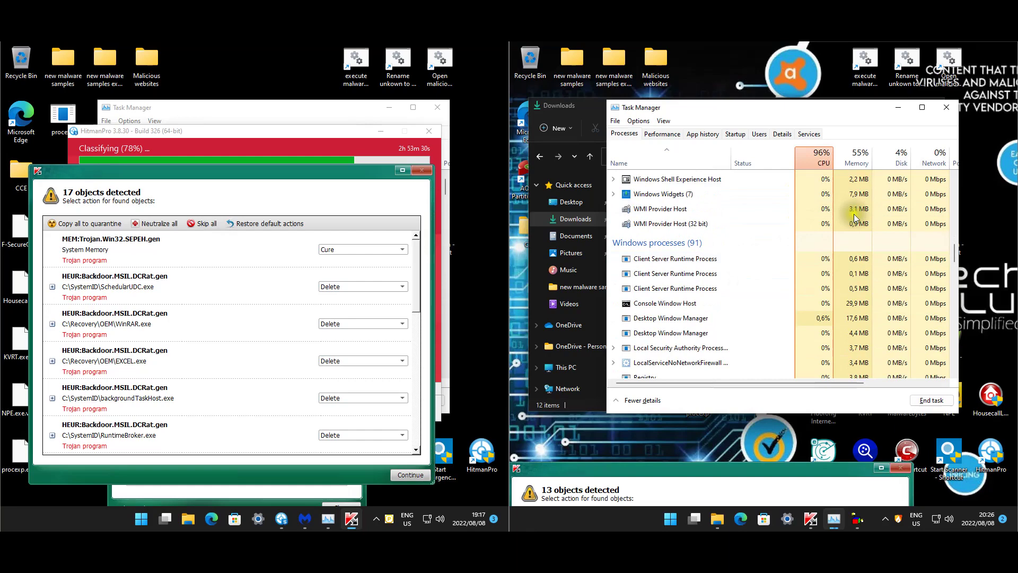
left_click_drag(956, 250, 954, 175)
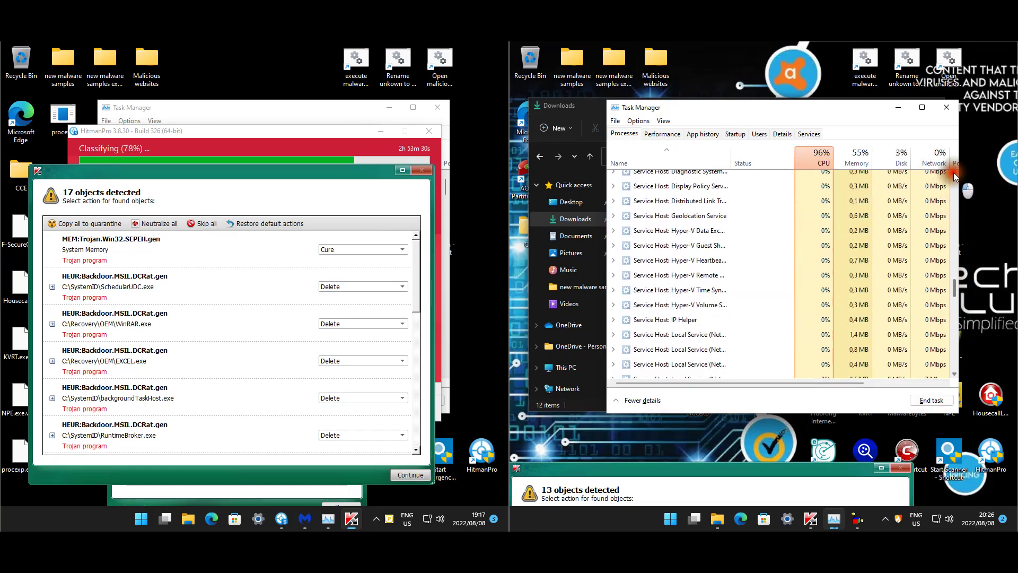
Show the startup programs and check which file options are available for the hash-named entries and Ajlvgr.
left_click(742, 137)
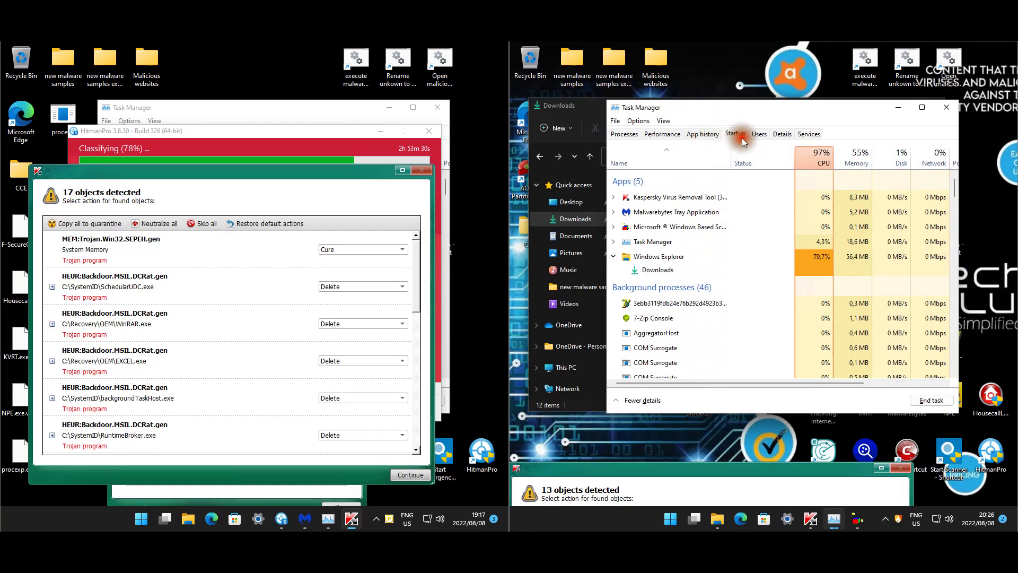
left_click(676, 189)
right_click(676, 190)
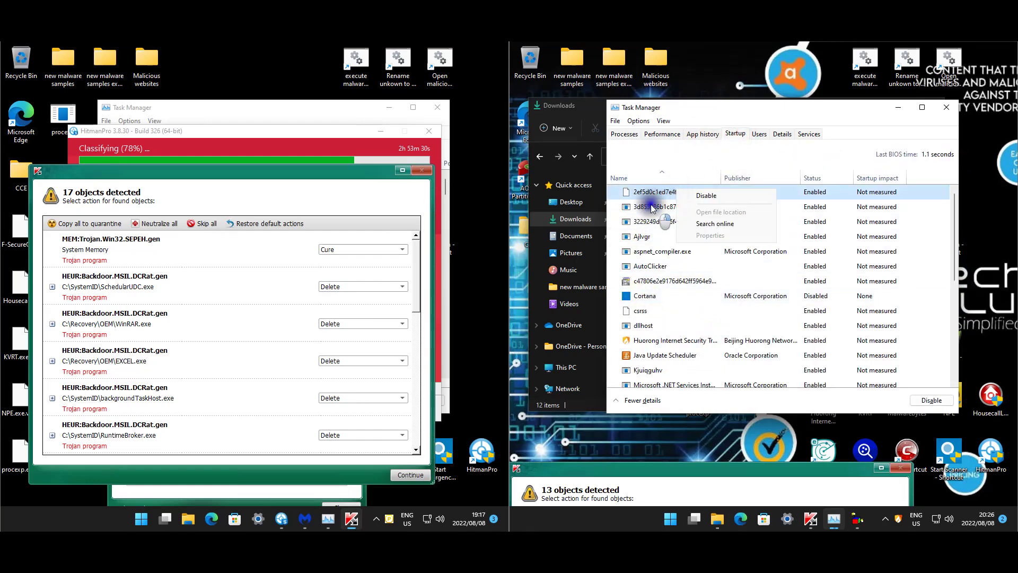
right_click(653, 222)
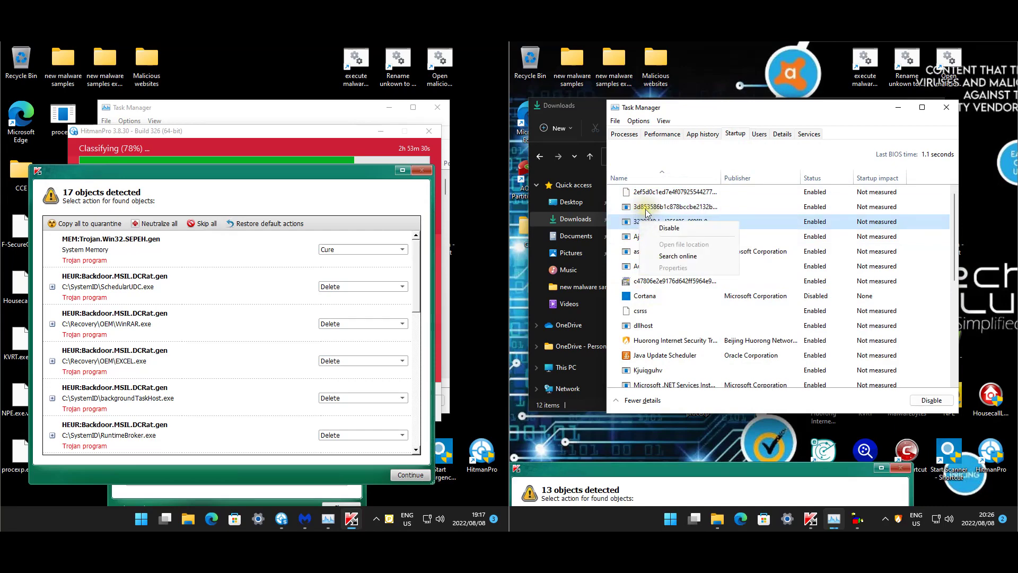
right_click(631, 237)
Inspect the file properties of the aspnet_compiler.exe startup entry, highlight its folder under Program Files (x86), and close them unchanged.
right_click(626, 254)
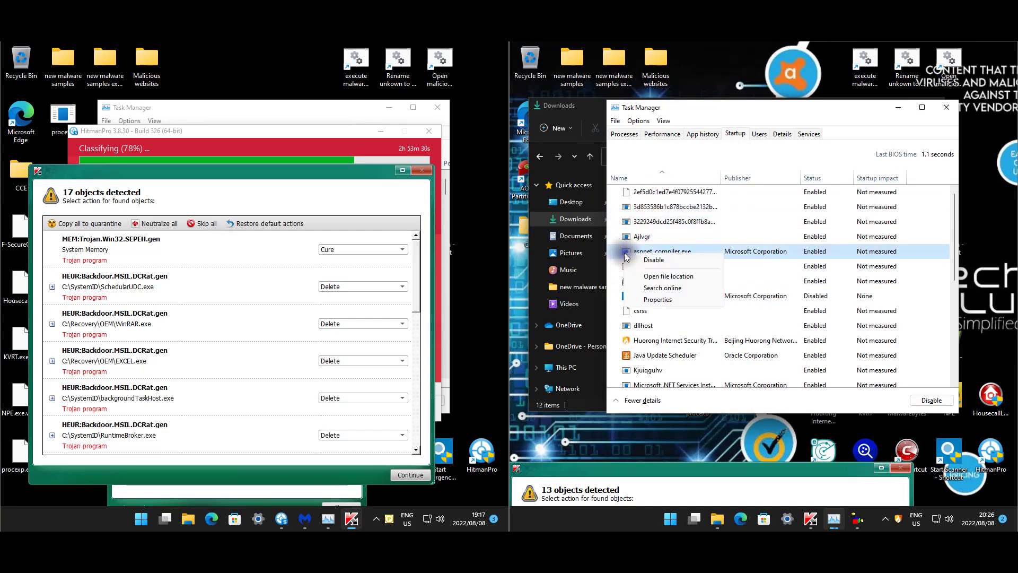
left_click(692, 260)
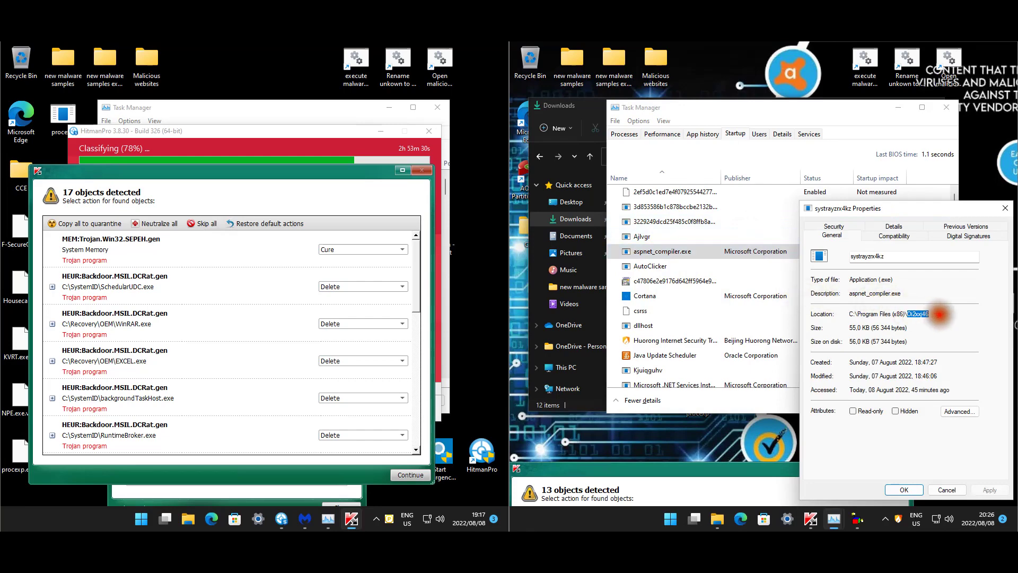
left_click(945, 492)
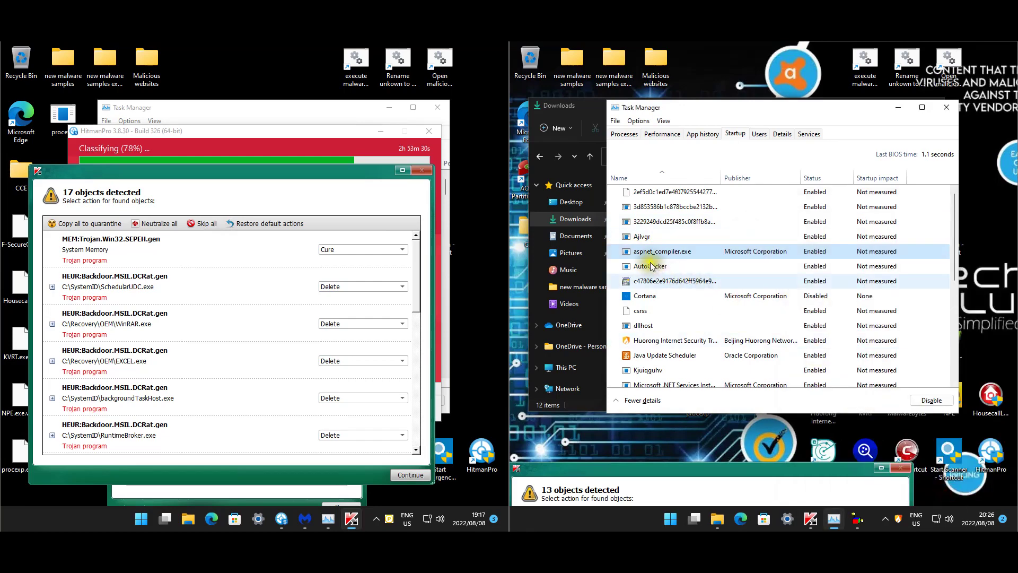
Check the AutoClicker startup entry, inspect the file location in the properties of the c47806e2e9176d642ff5964e9fefd0d5 entry, and close them unchanged.
right_click(653, 265)
left_click(644, 281)
right_click(644, 281)
left_click(666, 327)
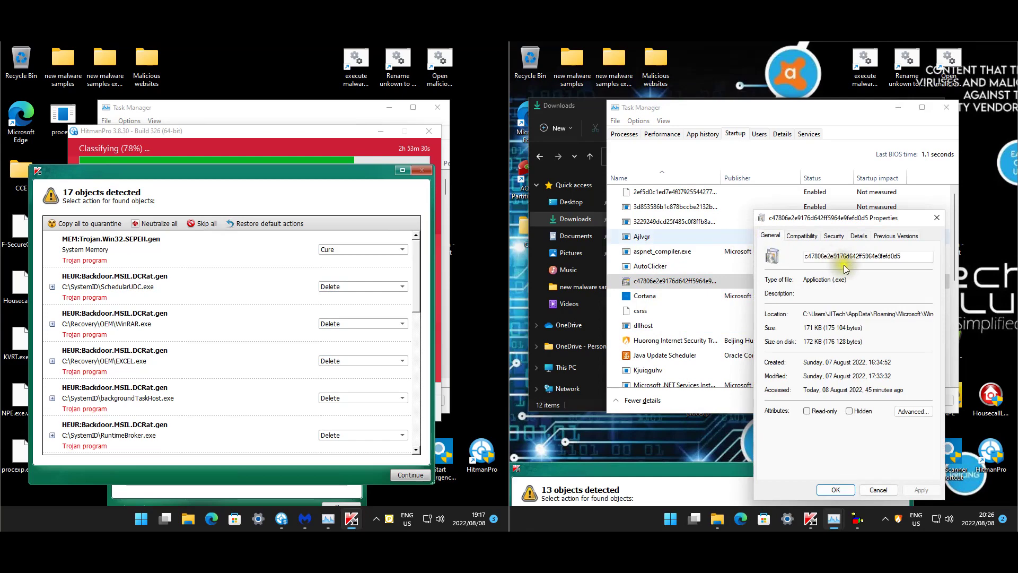
left_click_drag(885, 314, 958, 317)
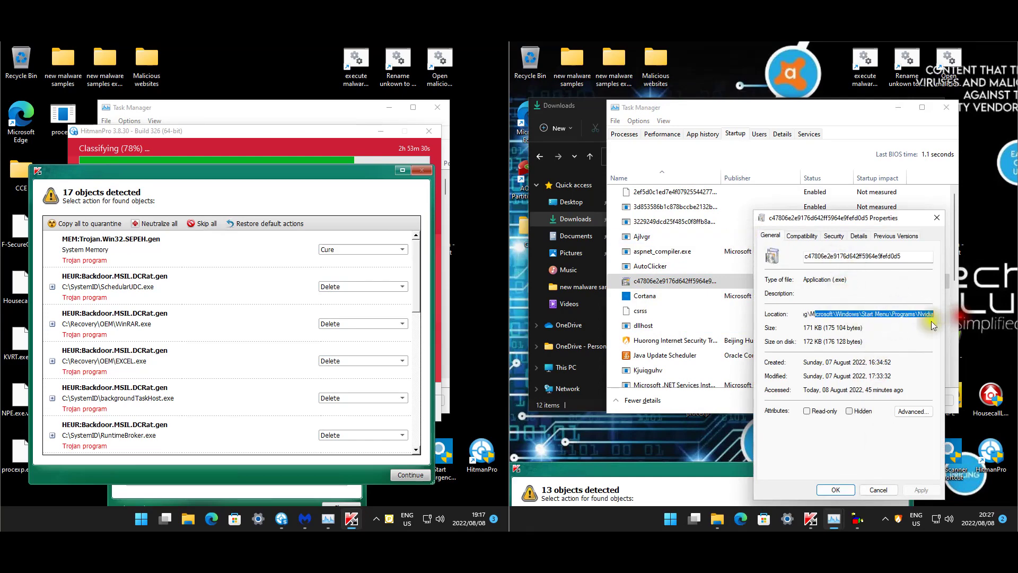
left_click(879, 489)
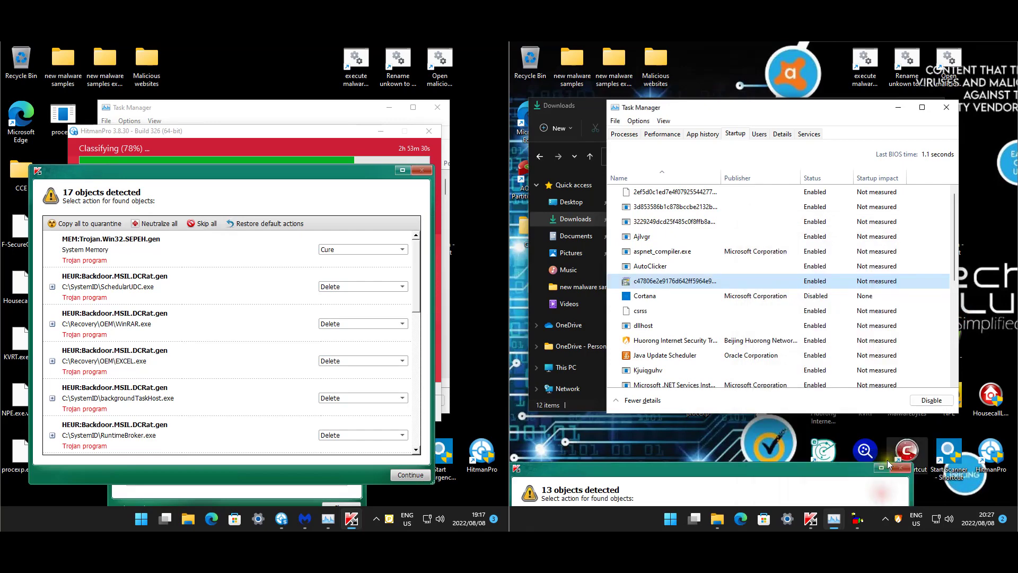
Review the remaining startup entries from csrss through Zmms28_64, and close Task Manager.
scroll(731, 286, "down", 3)
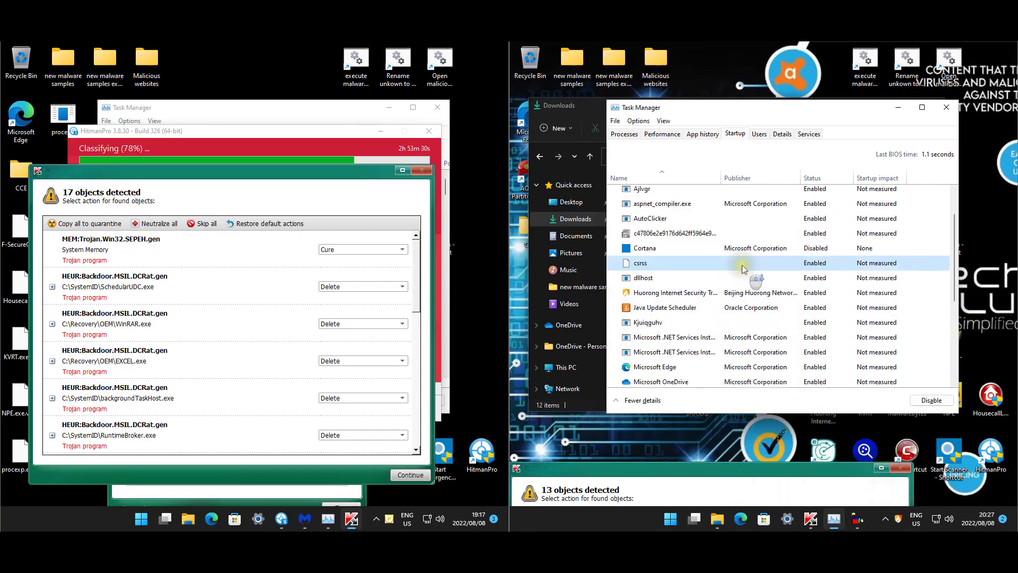
scroll(724, 255, "down", 2)
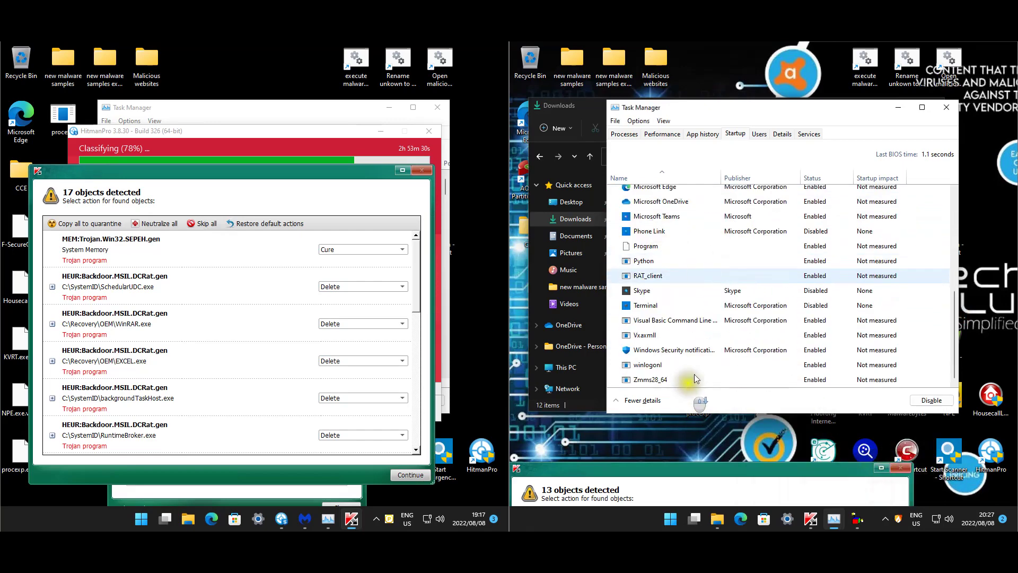
left_click(944, 108)
Check the files in the Downloads, Documents and Pictures folders for ransomware damage.
left_click(582, 222)
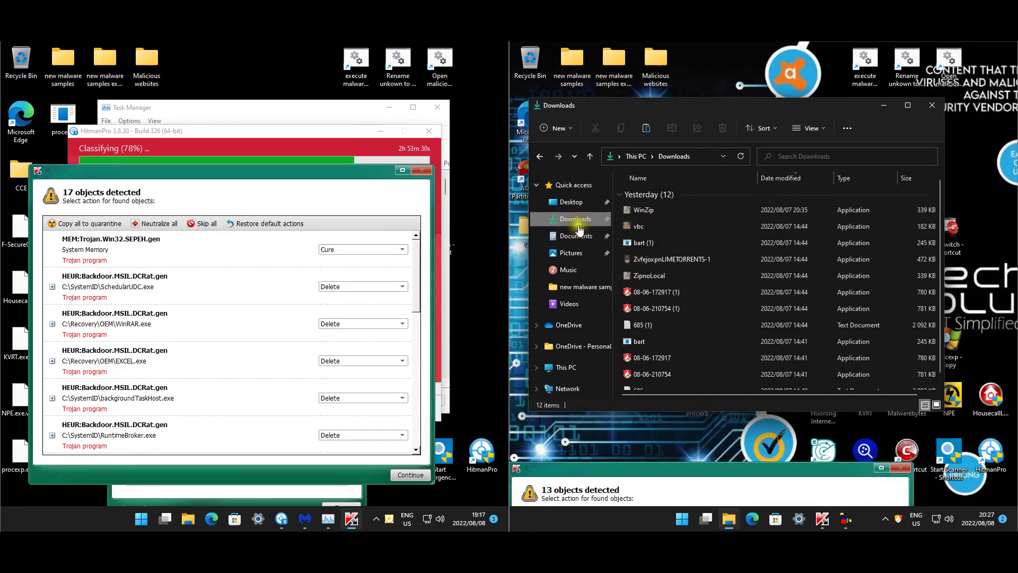
scroll(615, 244, "down", 1)
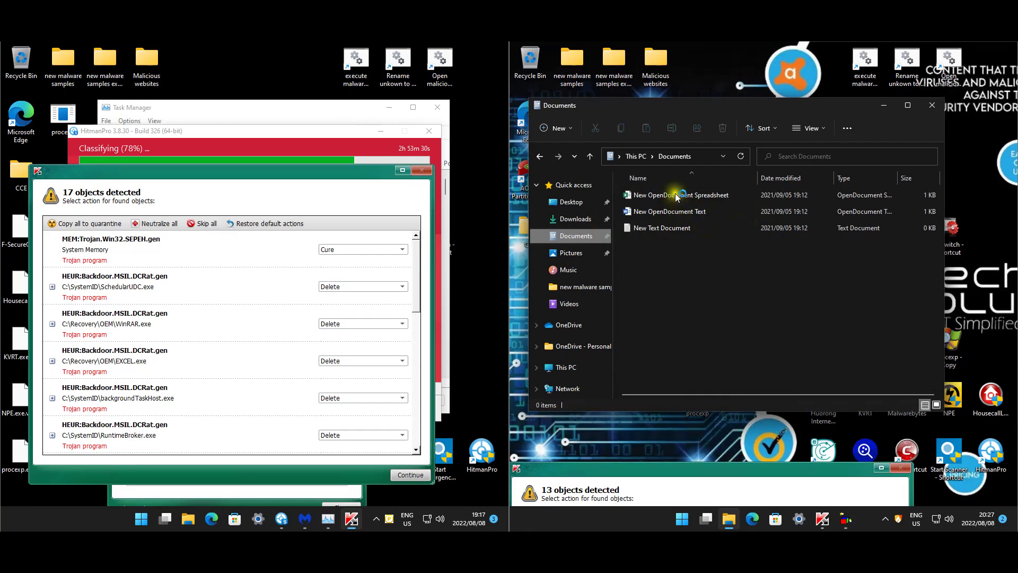
left_click(578, 257)
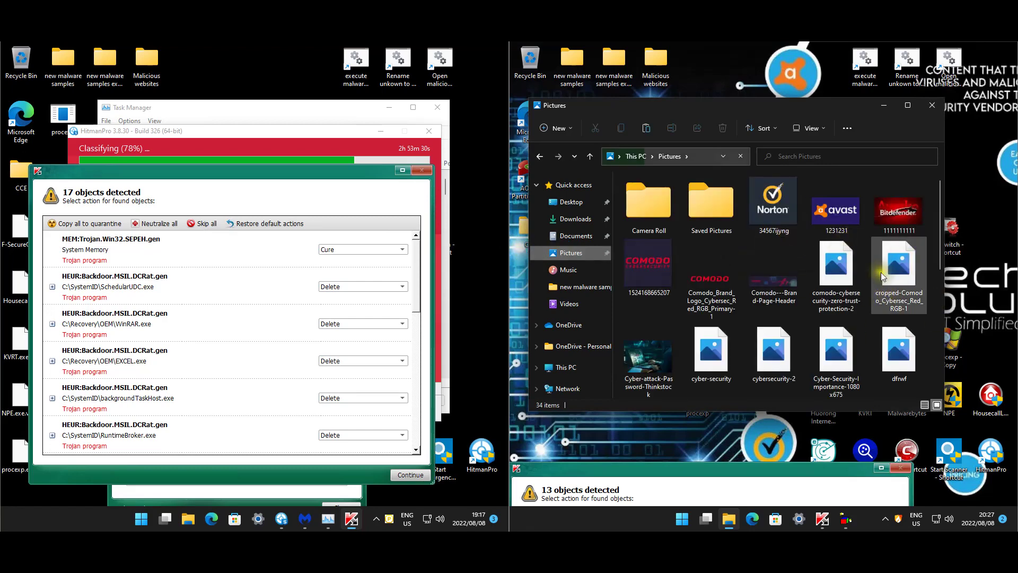
scroll(882, 276, "down", 3)
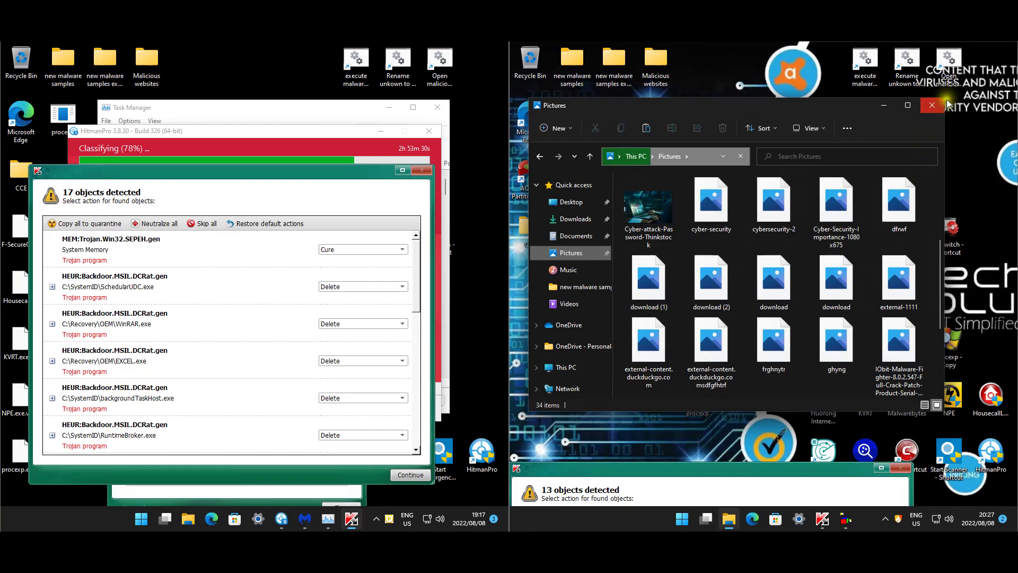